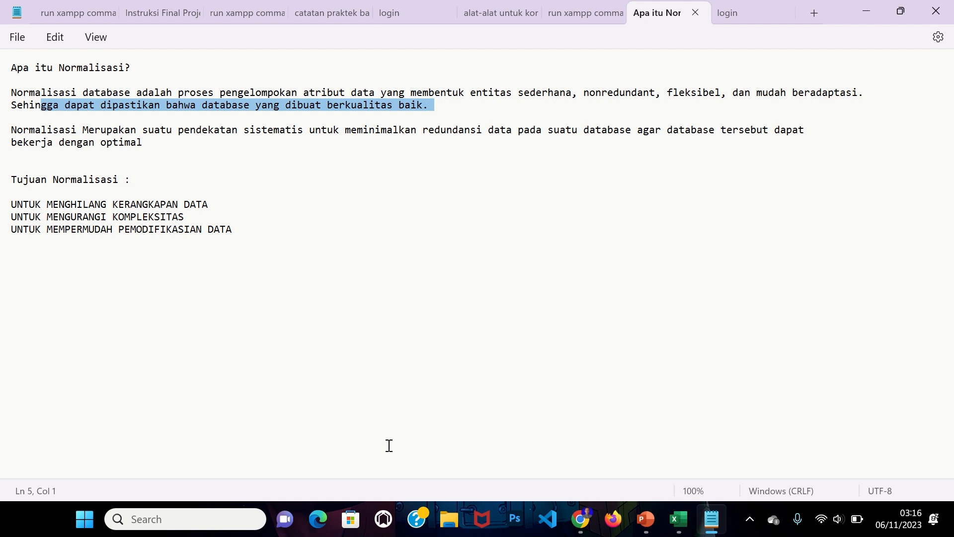
Read through the definition of database normalisation in the notes, highlighting its lines one after another
click(12, 91)
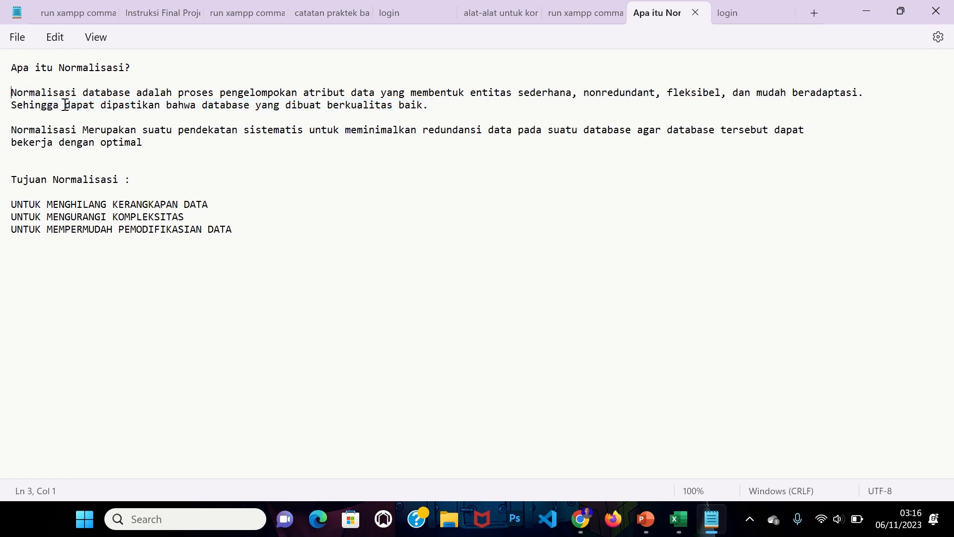
click(3, 94)
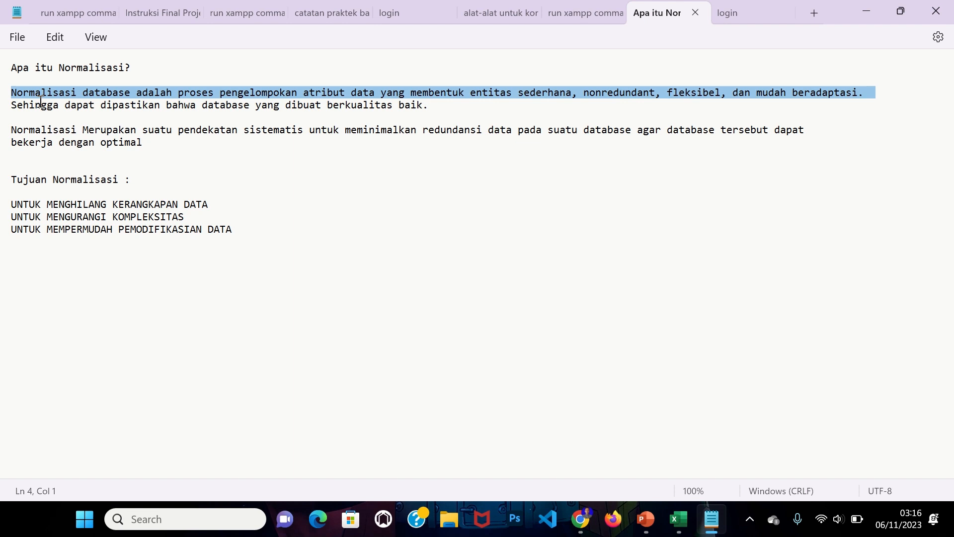
click(60, 128)
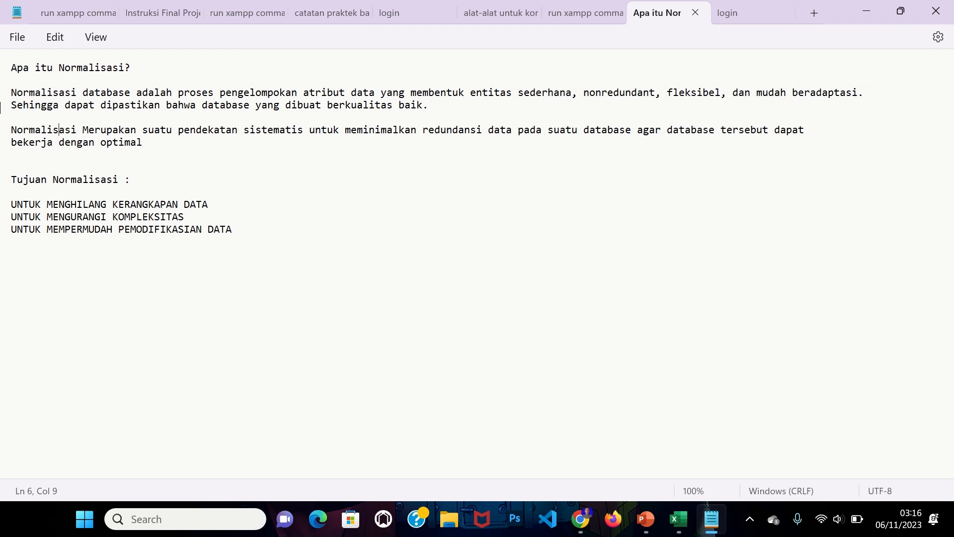
triple_click(2, 109)
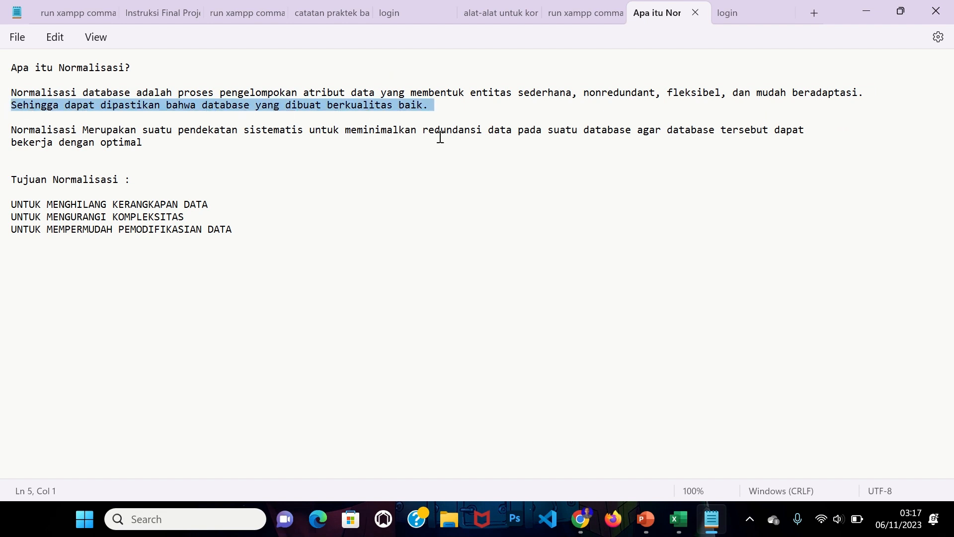
click(3, 134)
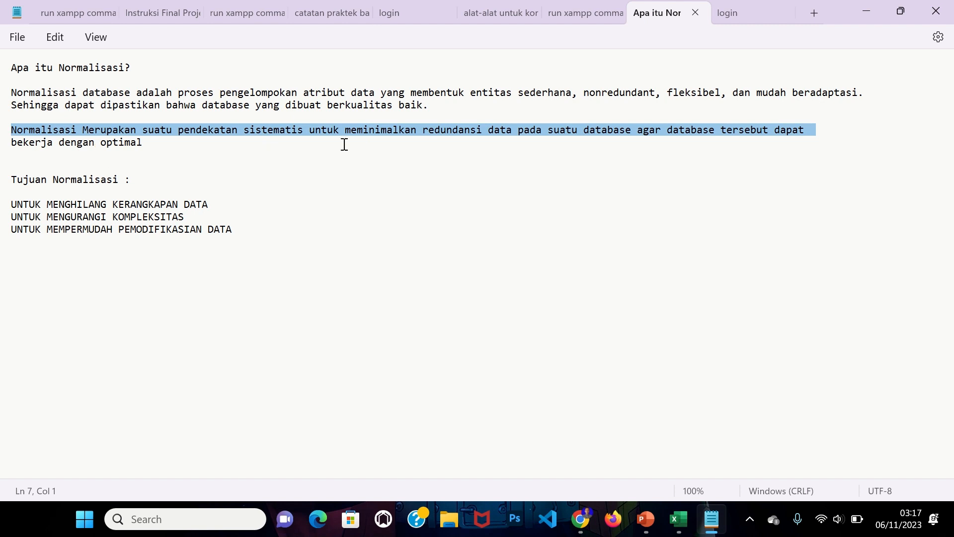
click(381, 144)
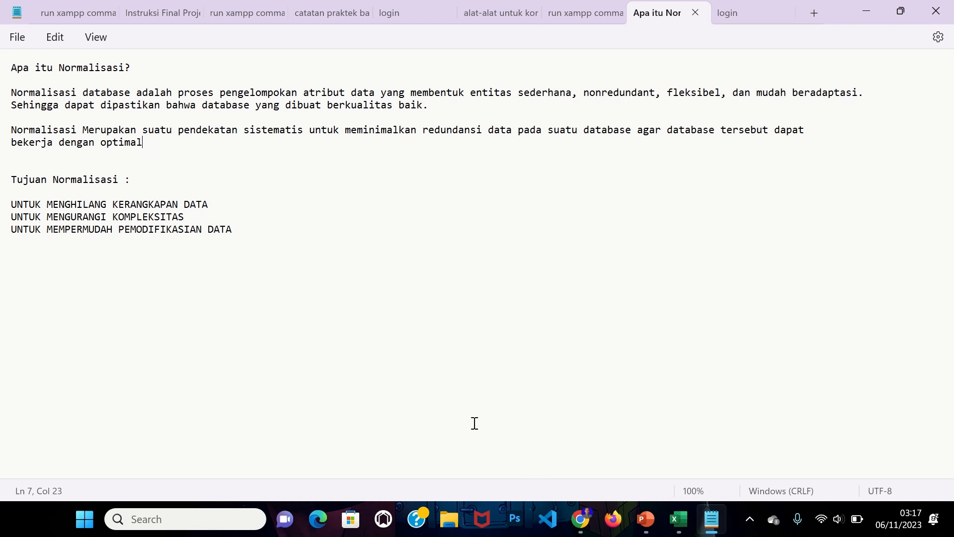
Switch to the Excel normalisation workbook and compare the unnormalised table with the tables under TABEL SETELAH DI NORMALISASI
click(674, 516)
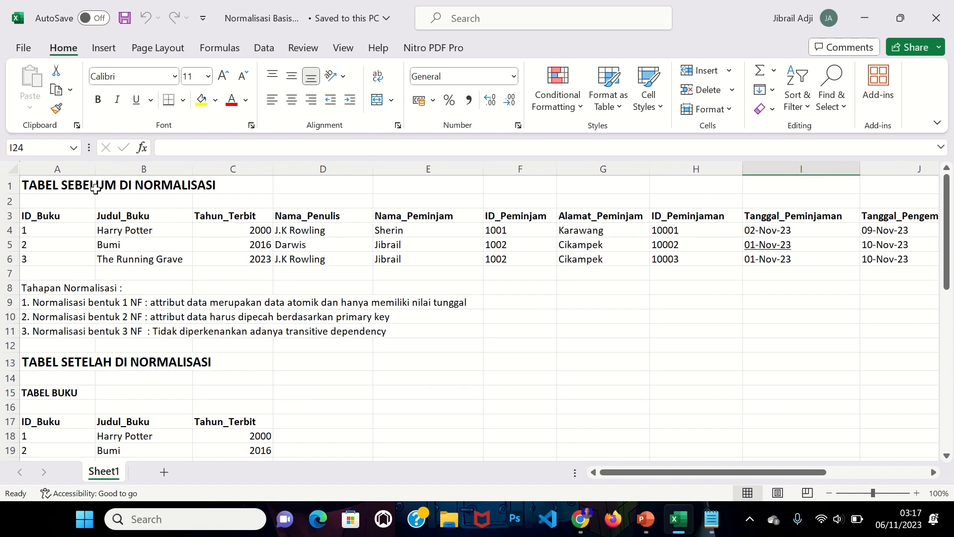
drag(31, 214, 843, 262)
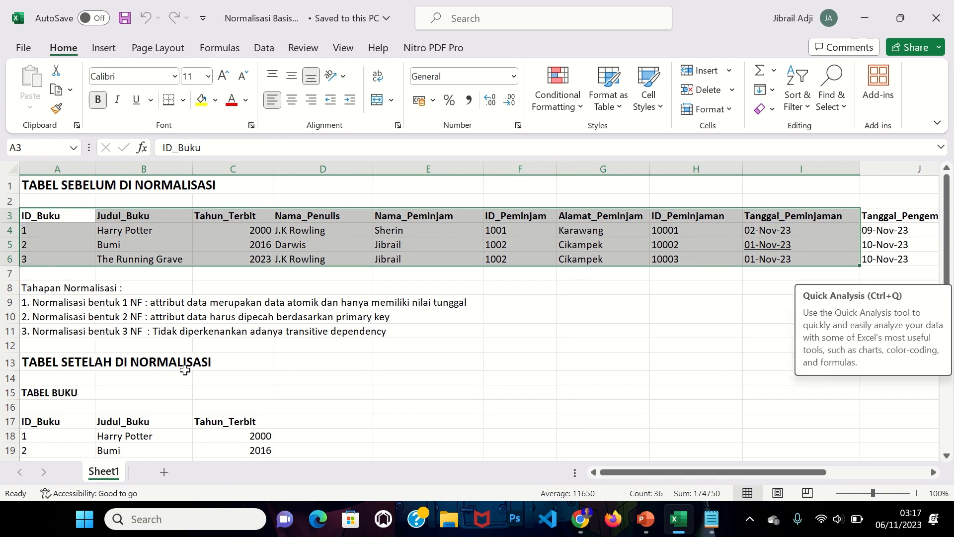
drag(79, 366, 264, 457)
scroll(264, 454, down, 12)
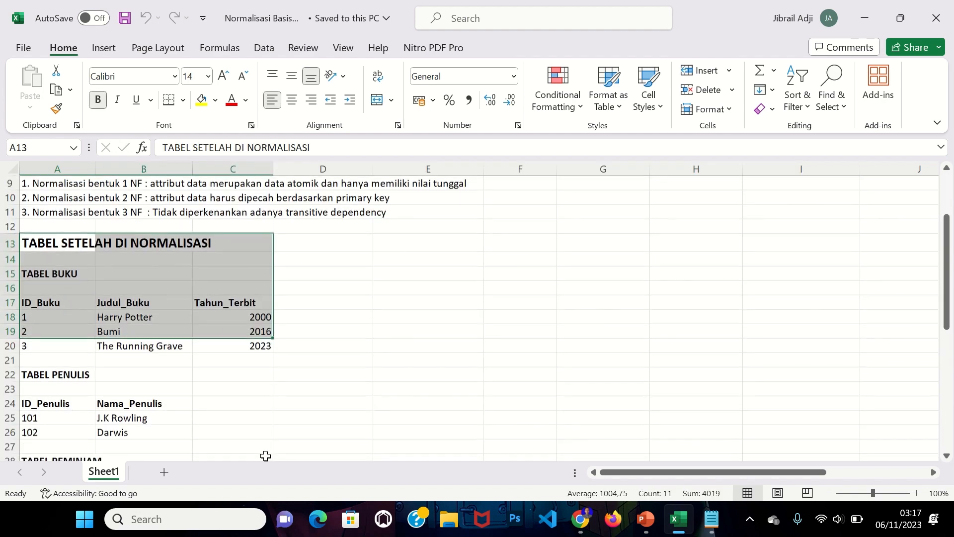
scroll(264, 454, up, 12)
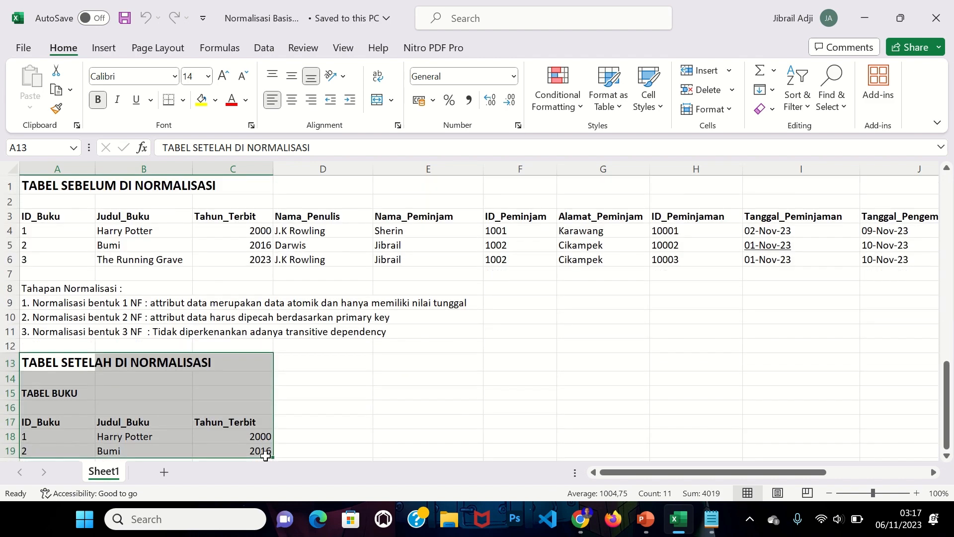
Read the 1 NF rule in the Tahapan Normalisasi list
click(232, 330)
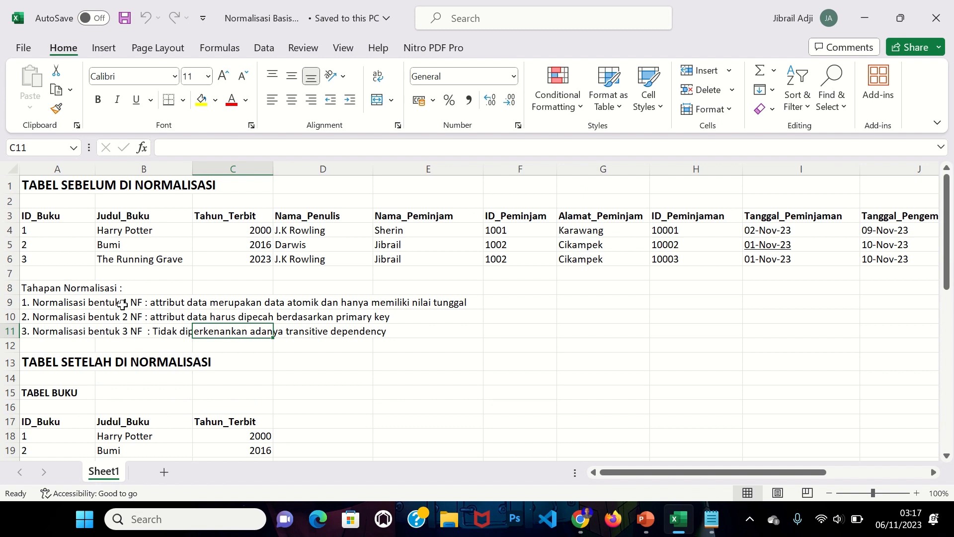
click(49, 303)
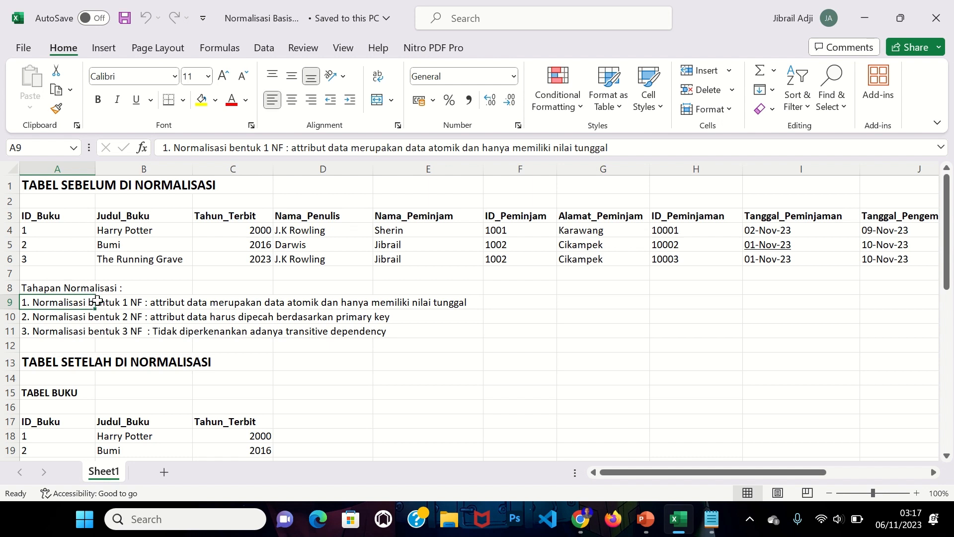
click(167, 304)
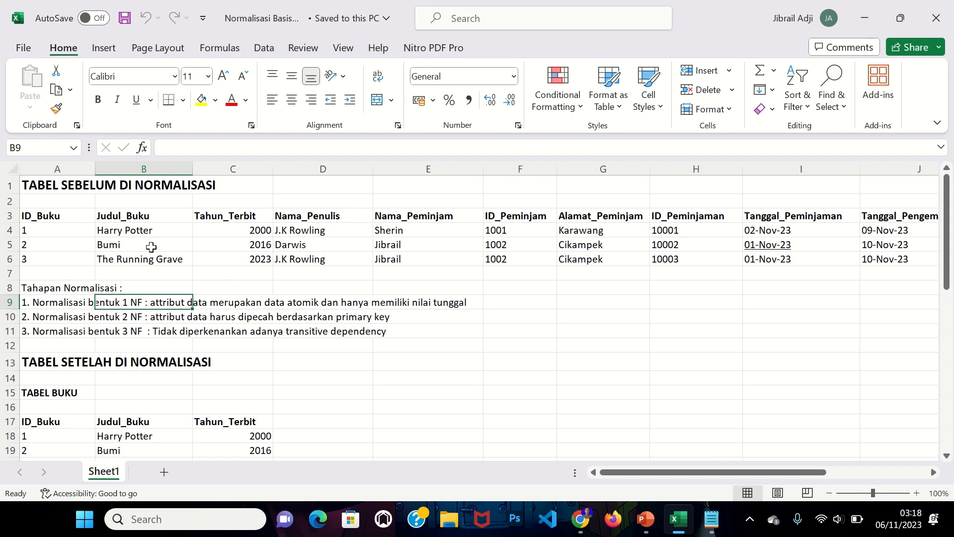
Examine the book and author columns of the unnormalised table and compare the Nama_Peminjam entries in rows 5 and 6
click(65, 188)
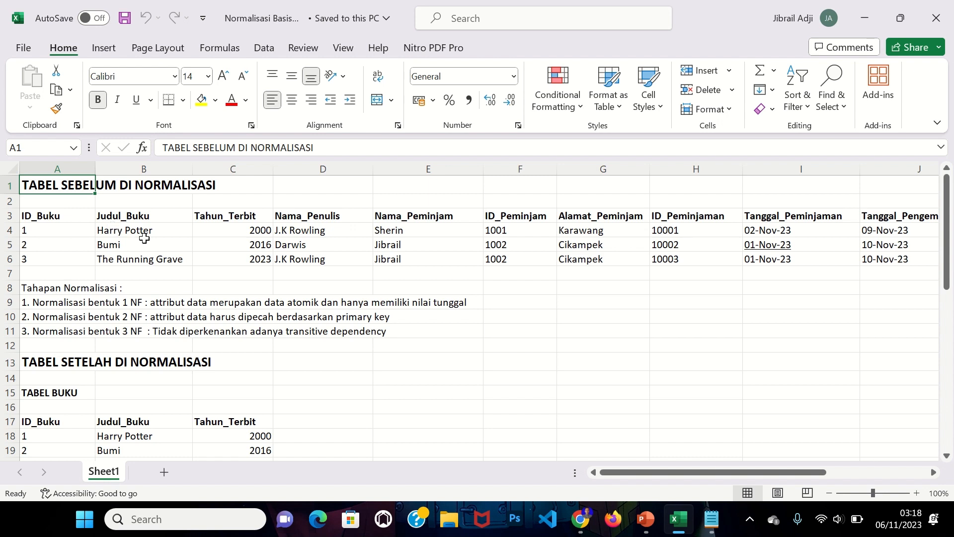
drag(66, 218, 286, 251)
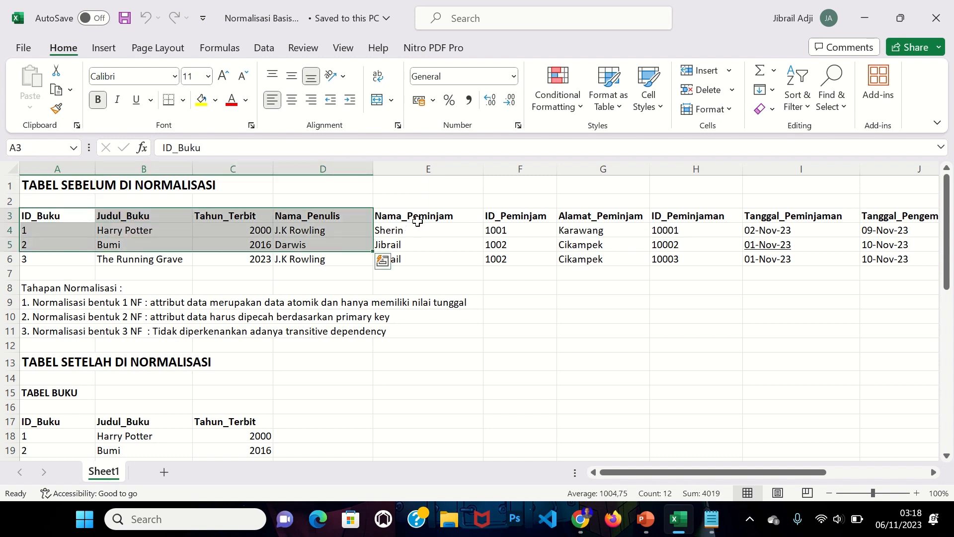
click(415, 219)
click(415, 242)
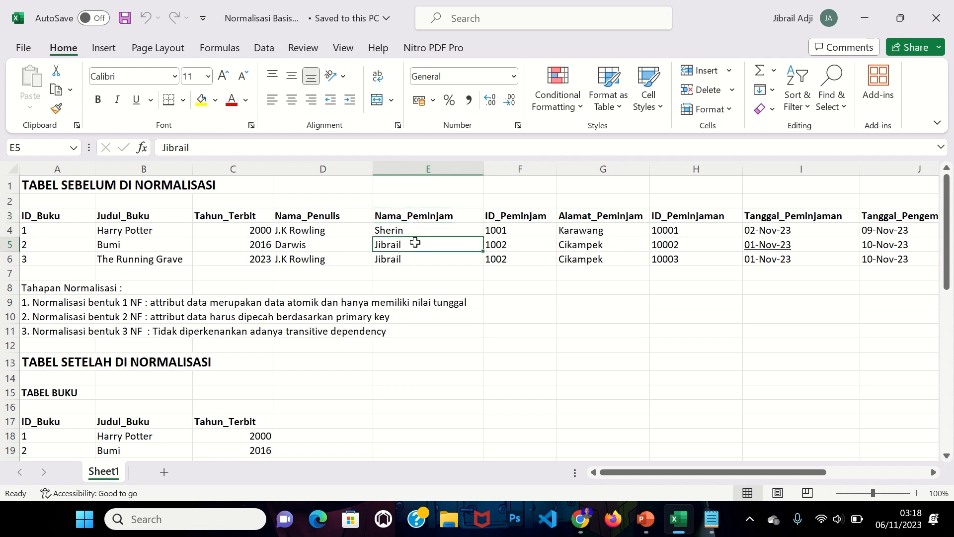
click(395, 255)
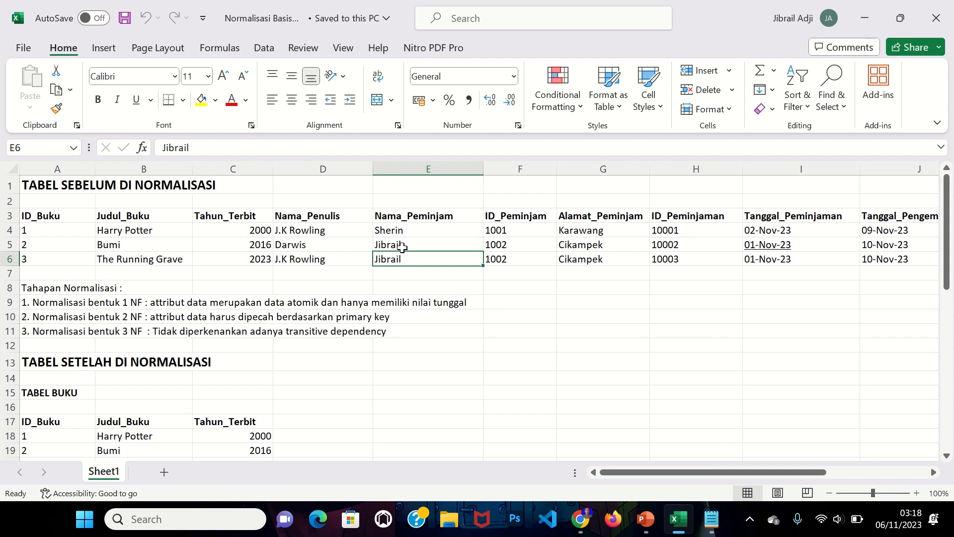
click(402, 247)
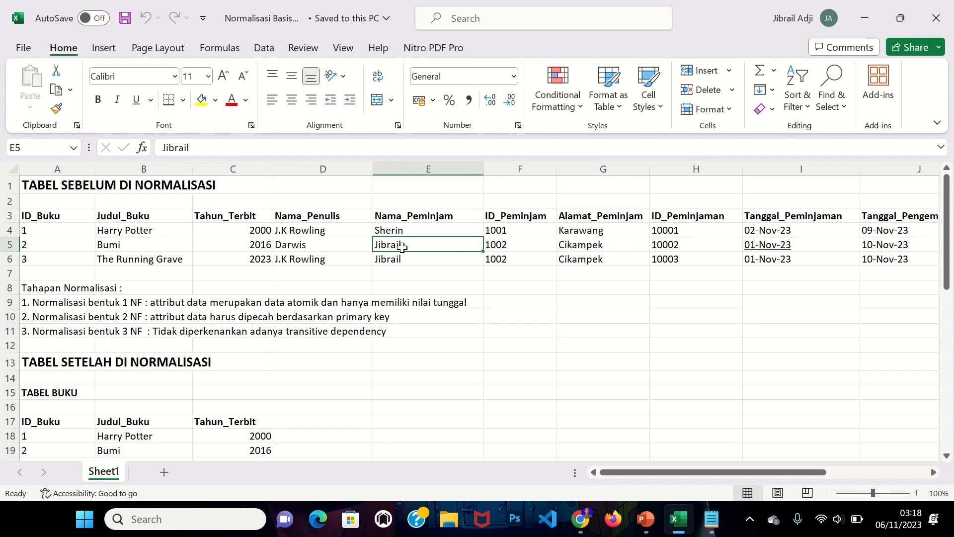
click(403, 256)
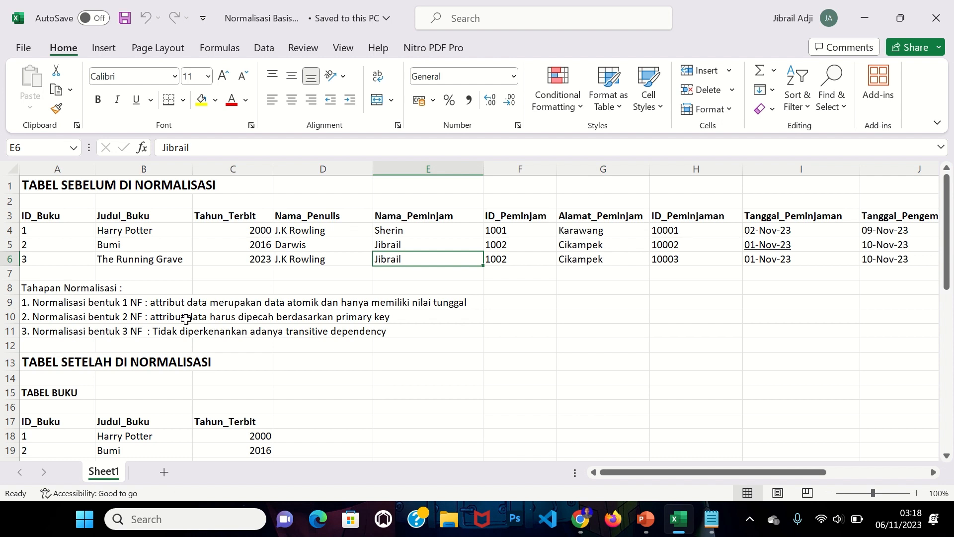
Check the Nama_Penulis entry in row 6 and review the 1 NF and 2 NF rules in the Tahapan Normalisasi list
click(321, 259)
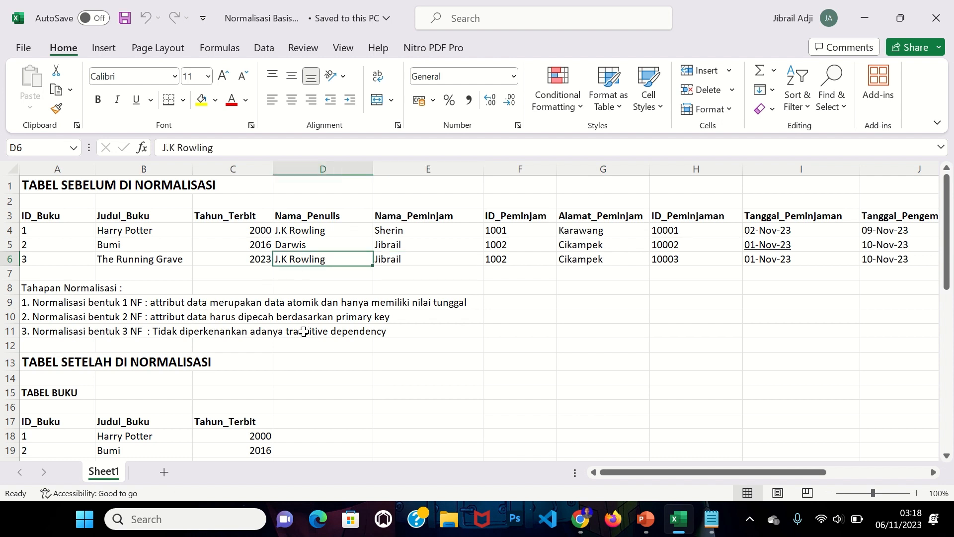
scroll(303, 331, down, 4)
scroll(303, 332, up, 4)
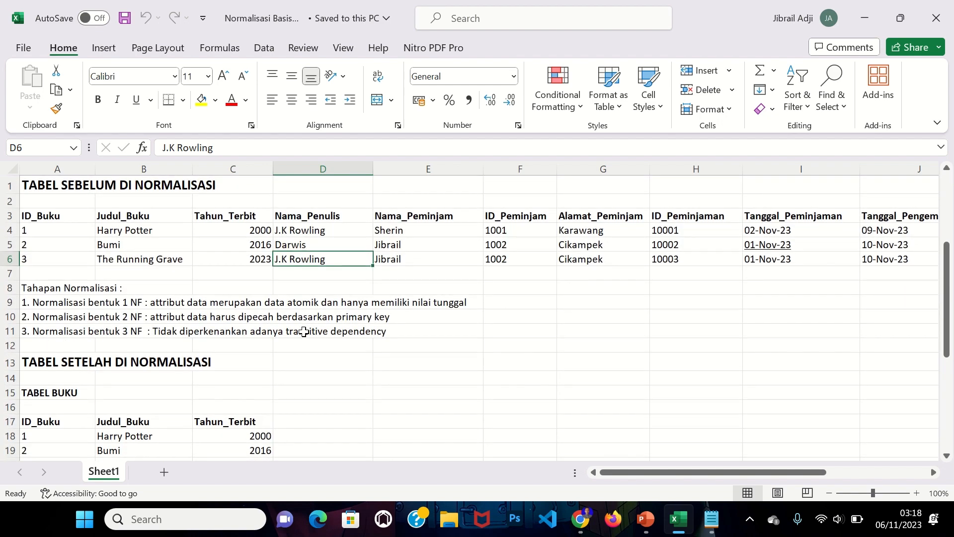
scroll(303, 332, down, 2)
scroll(305, 330, up, 1)
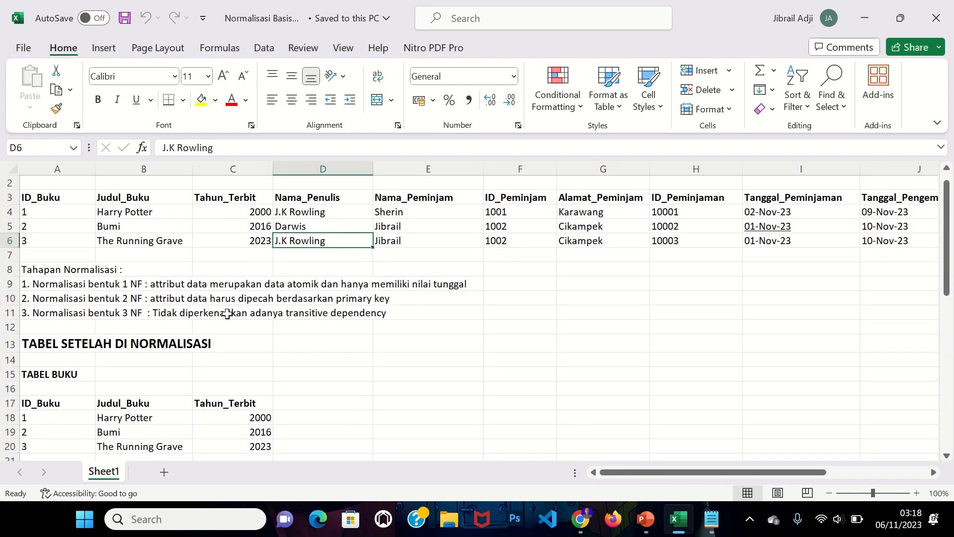
scroll(227, 314, down, 2)
scroll(230, 313, up, 3)
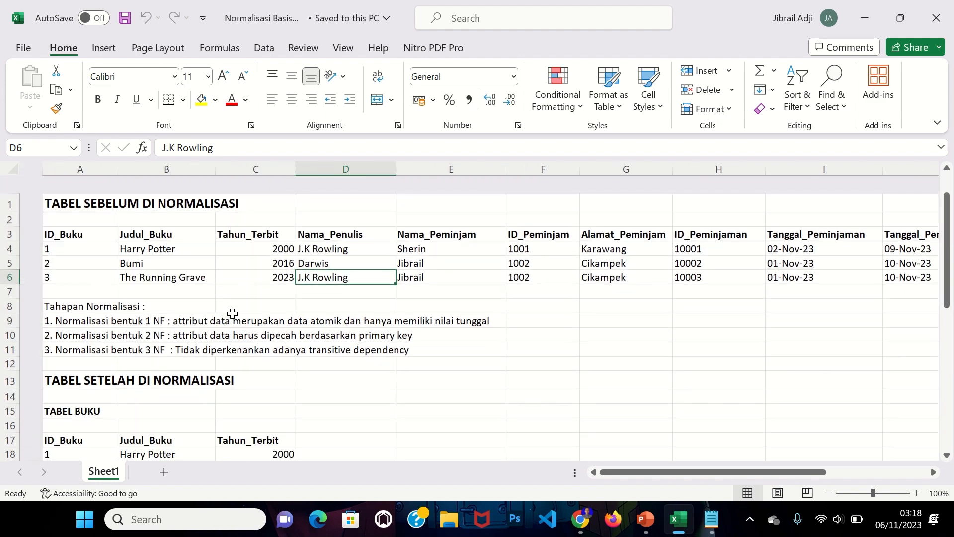
scroll(232, 314, down, 3)
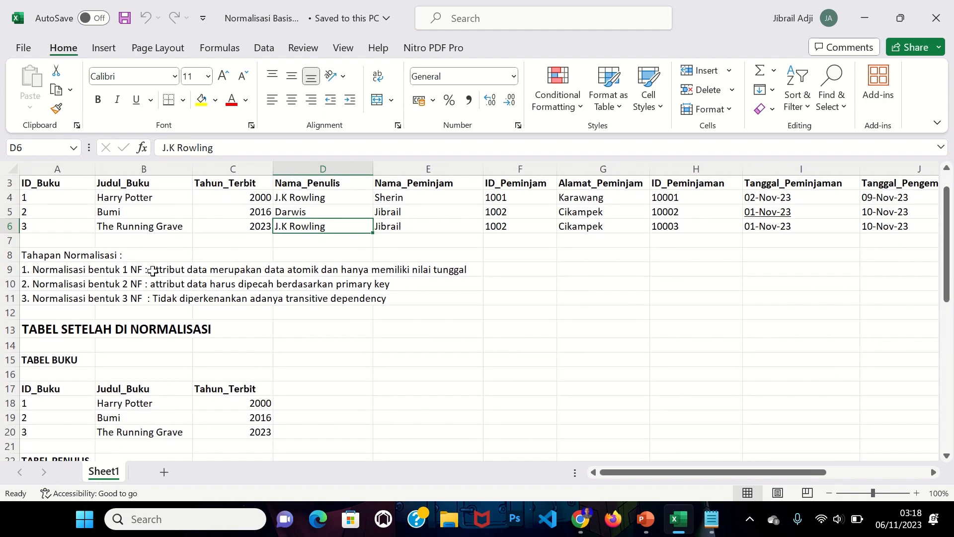
click(152, 270)
click(115, 282)
scroll(116, 283, down, 2)
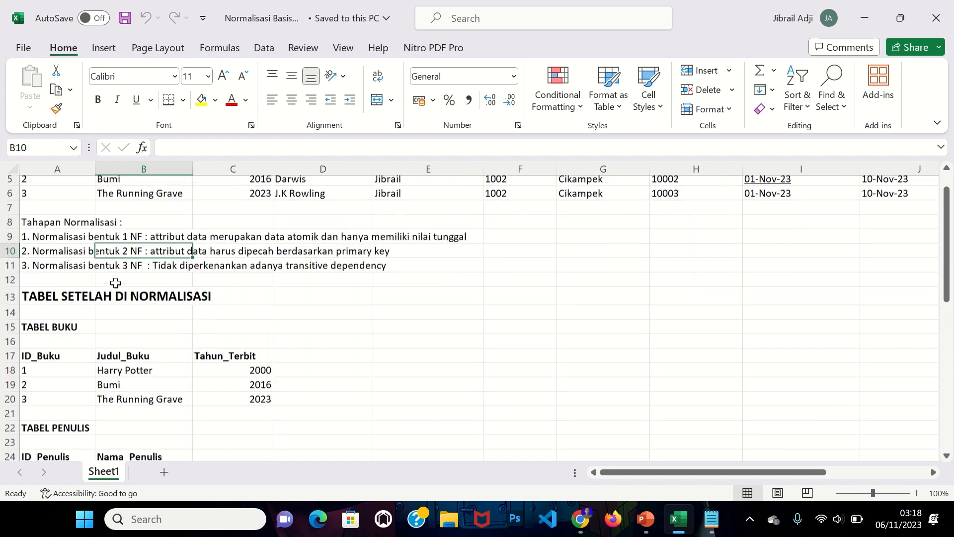
scroll(115, 283, down, 2)
scroll(149, 280, up, 3)
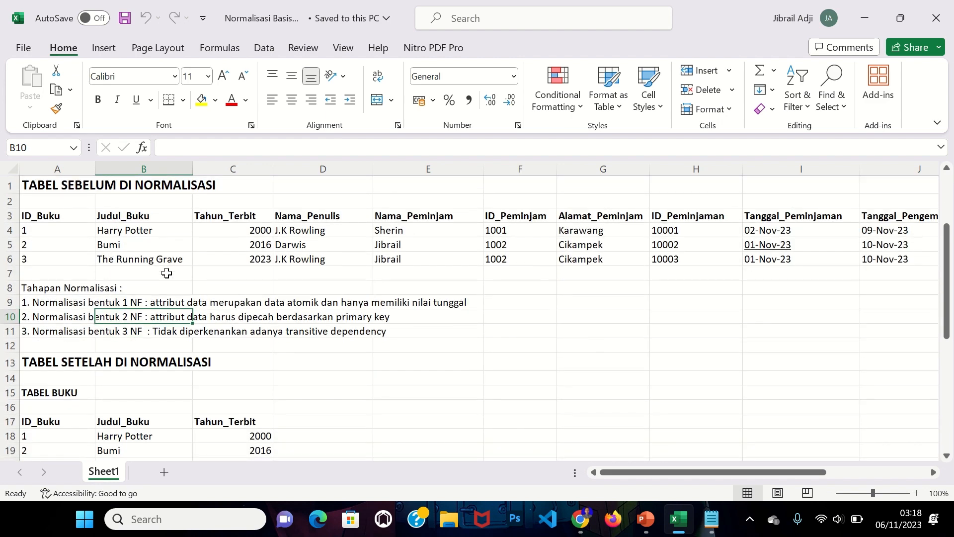
Compare the Nama_Peminjam entries in rows 5 and 6 with the separated TABEL PEMINJAM and TABEL PEMINJAMAN
click(397, 258)
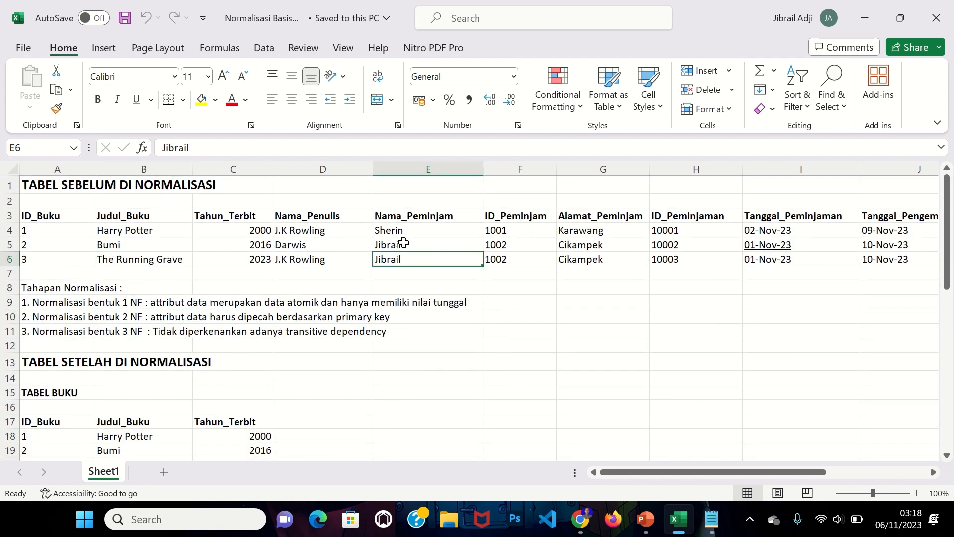
click(404, 242)
scroll(260, 392, down, 2)
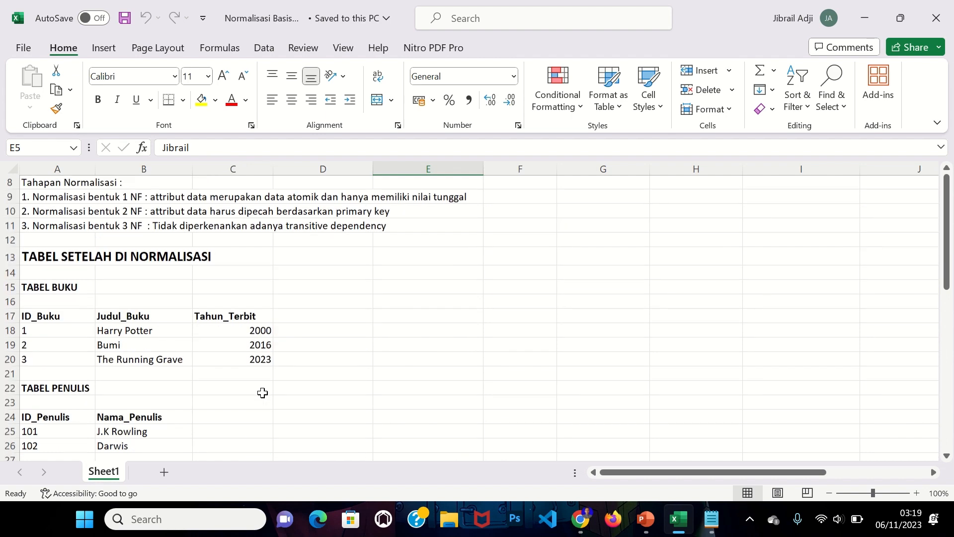
scroll(260, 393, up, 1)
scroll(275, 321, up, 1)
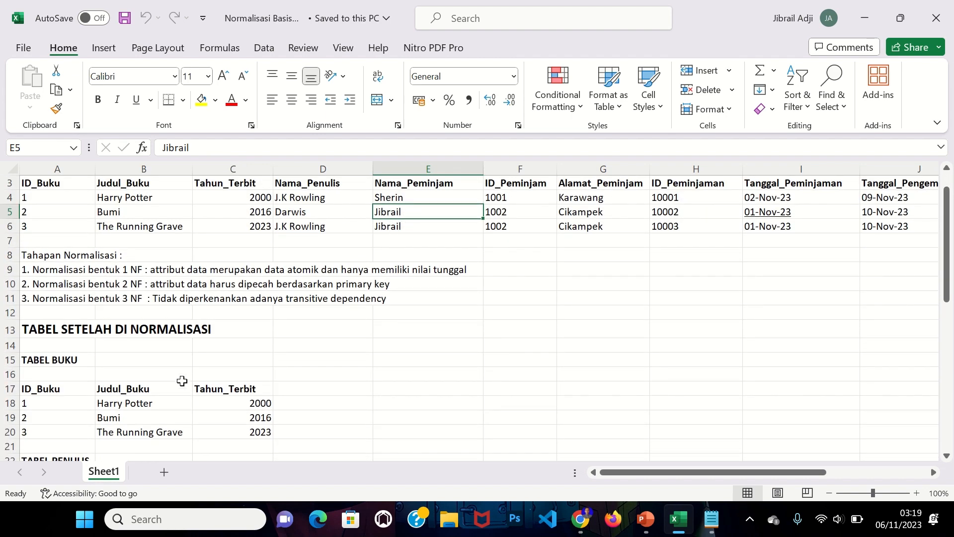
scroll(182, 380, down, 3)
scroll(181, 380, down, 3)
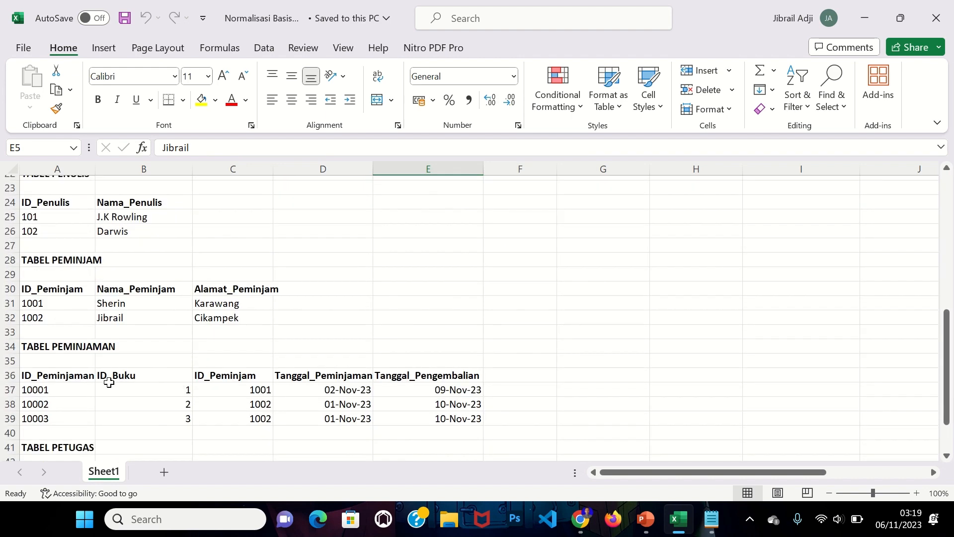
click(80, 383)
scroll(80, 383, up, 7)
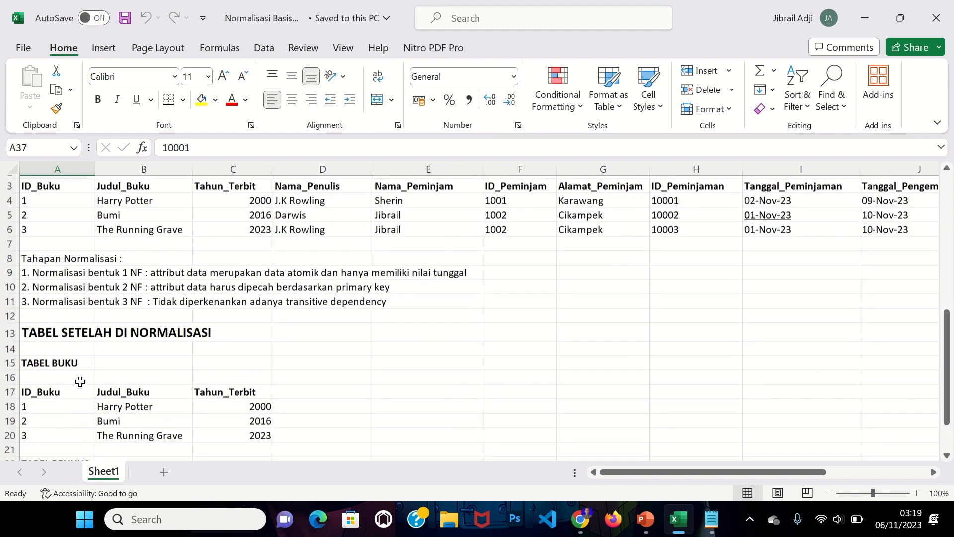
Examine the separated TABEL BUKU and TABEL PENULIS in the normalised section
scroll(104, 342, down, 3)
scroll(104, 342, down, 1)
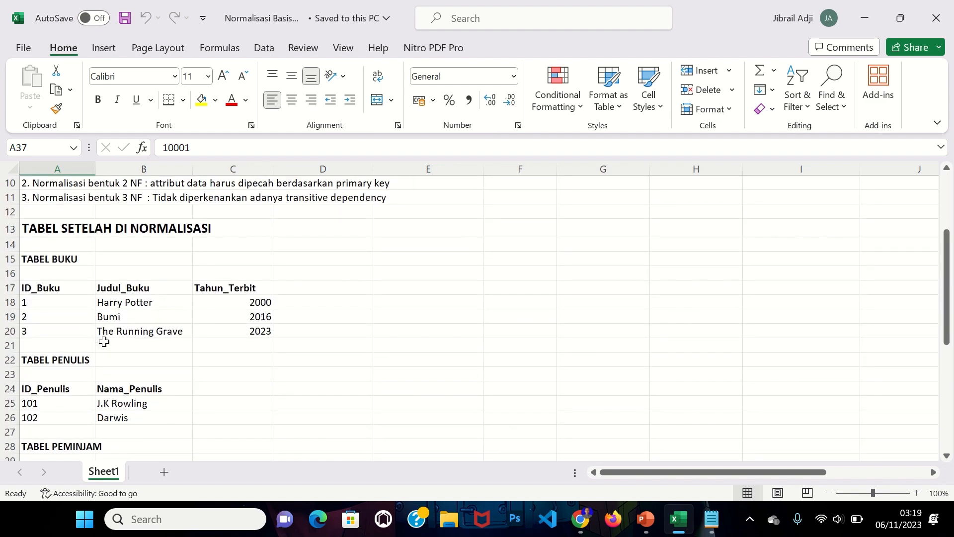
click(117, 306)
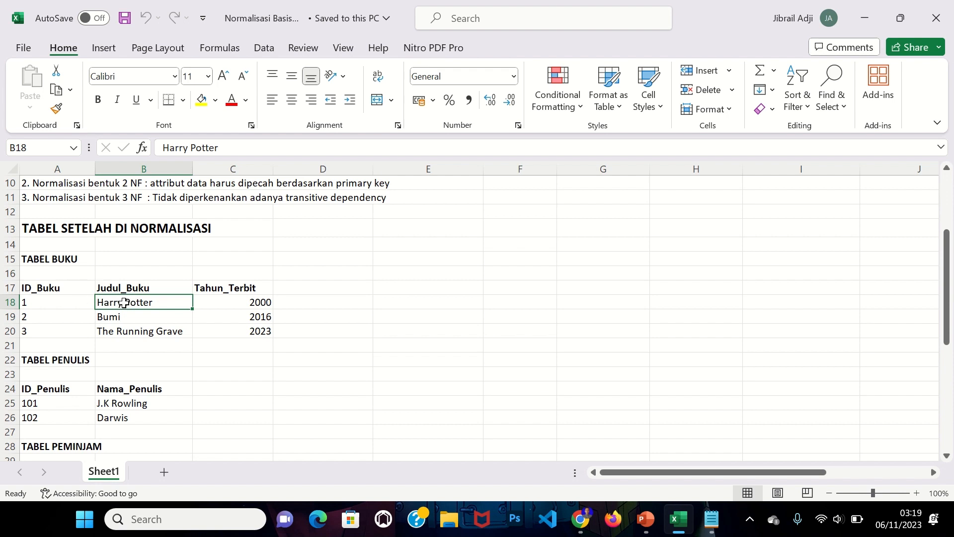
scroll(64, 302, down, 1)
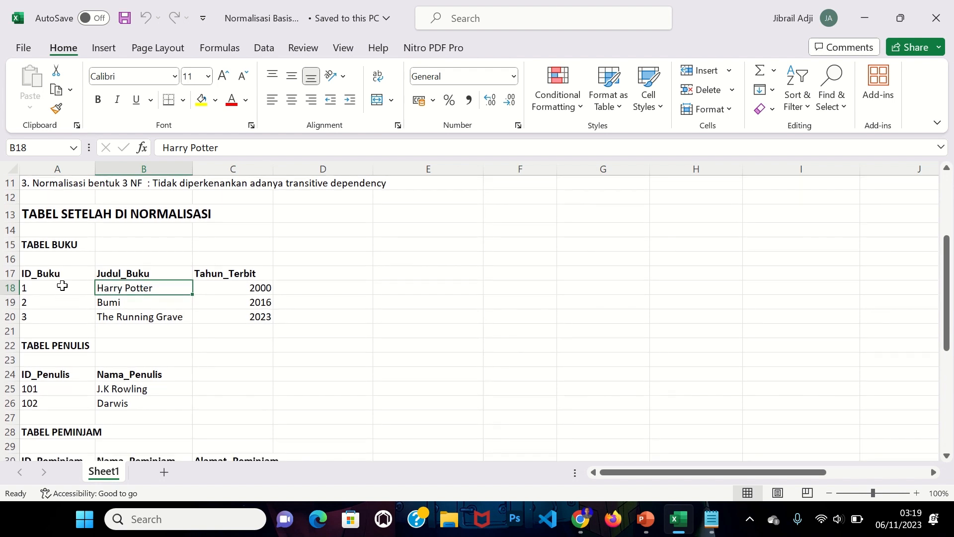
scroll(63, 286, down, 2)
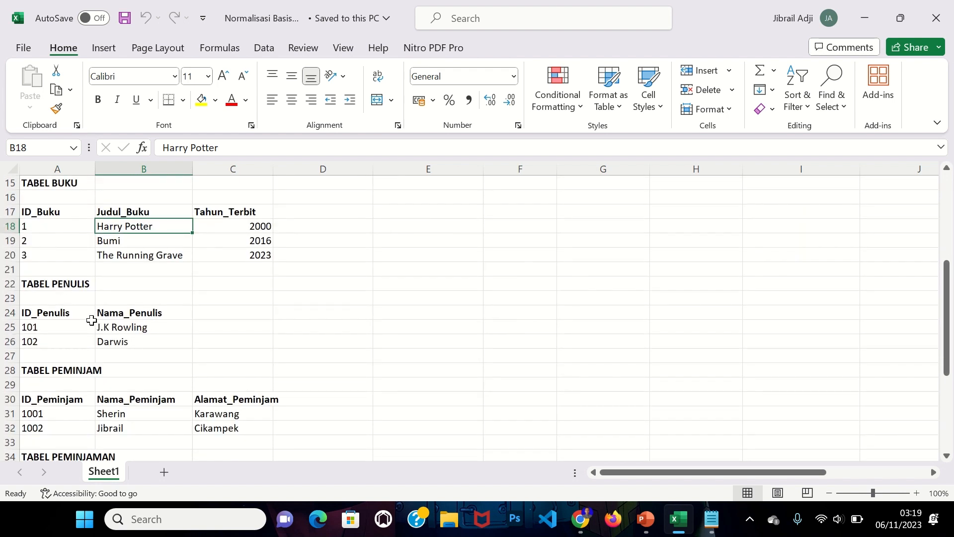
Review the separated TABEL PEMINJAM and TABEL PEMINJAMAN, and return to the unnormalised table
scroll(60, 369, down, 1)
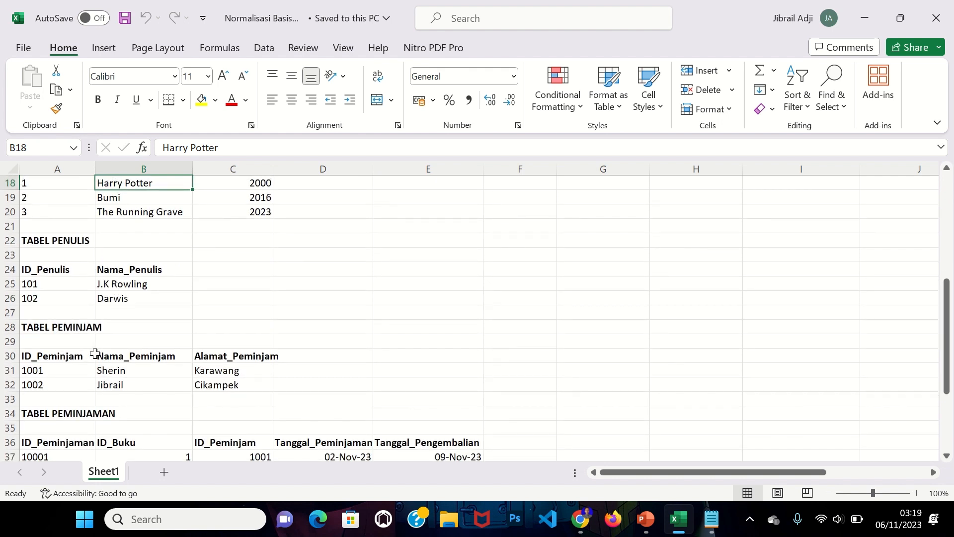
scroll(60, 368, down, 2)
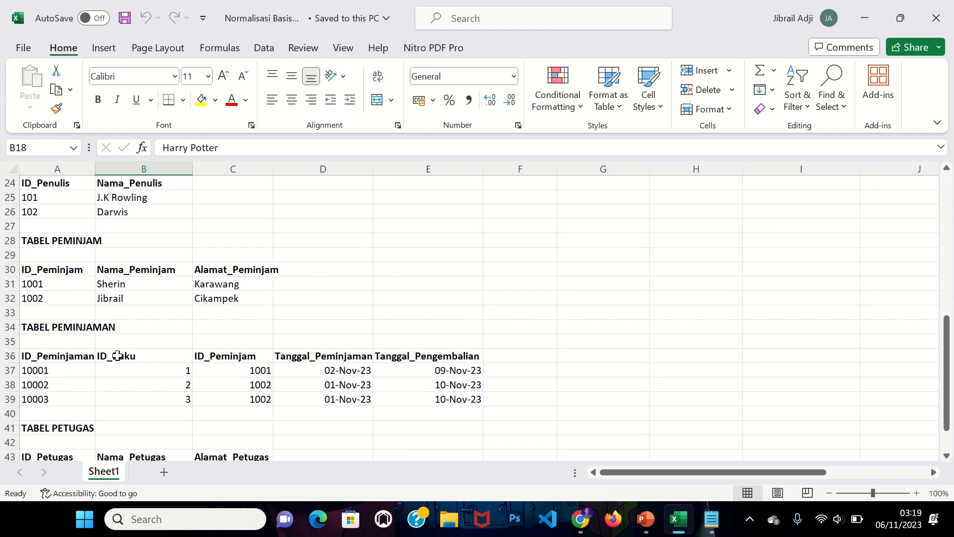
click(71, 326)
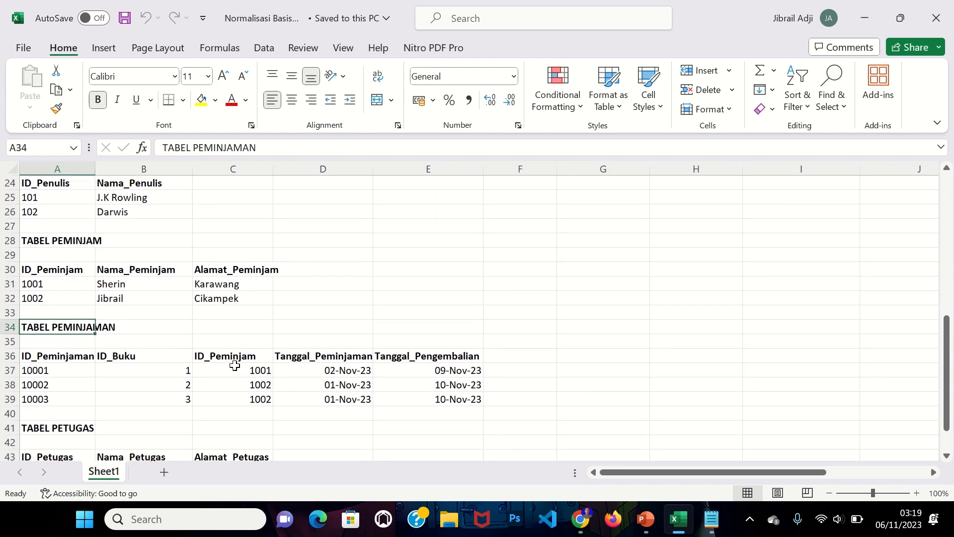
scroll(94, 396, down, 2)
scroll(177, 302, up, 10)
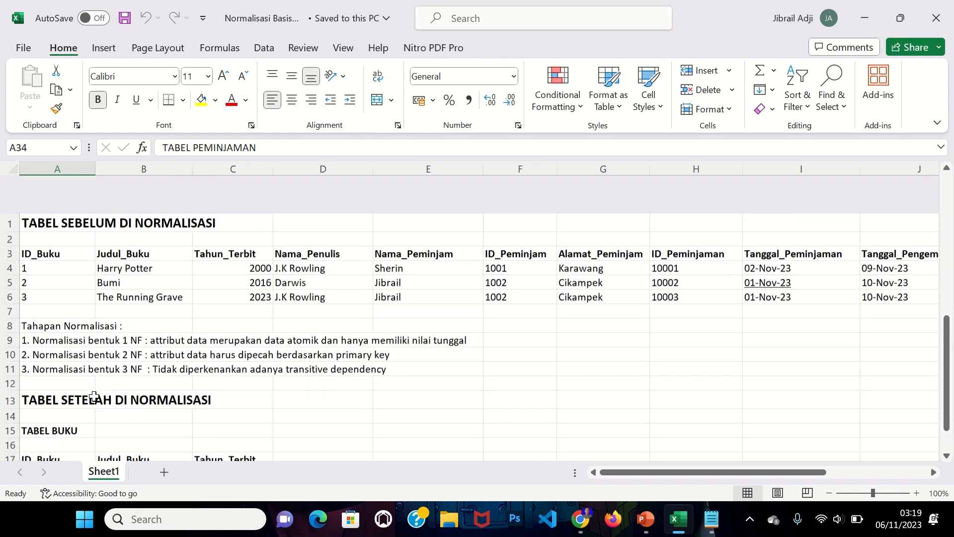
scroll(178, 301, down, 2)
scroll(178, 302, up, 2)
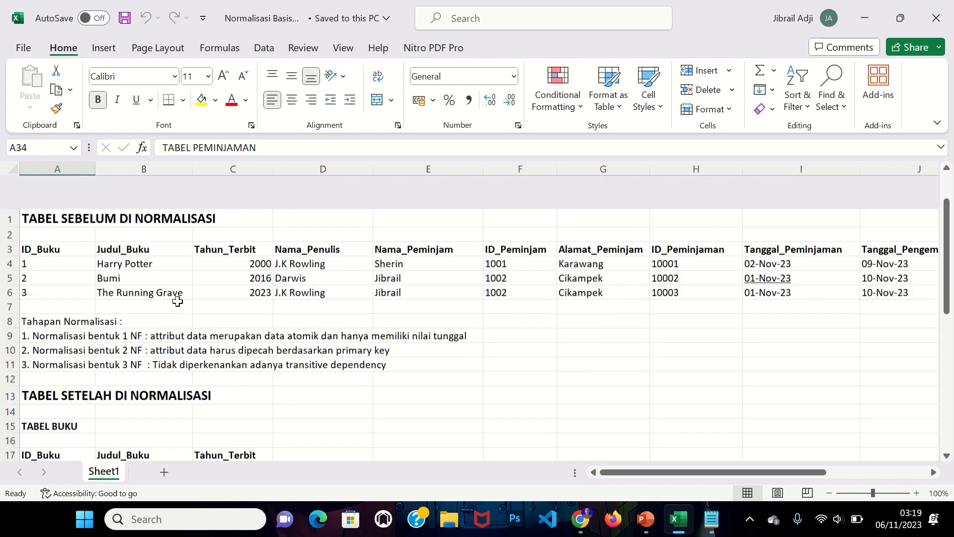
Review the 3 NF rule against the Nama_Peminjam, ID_Peminjam and ID_Buku entries in row 5 of the unnormalised table
click(116, 337)
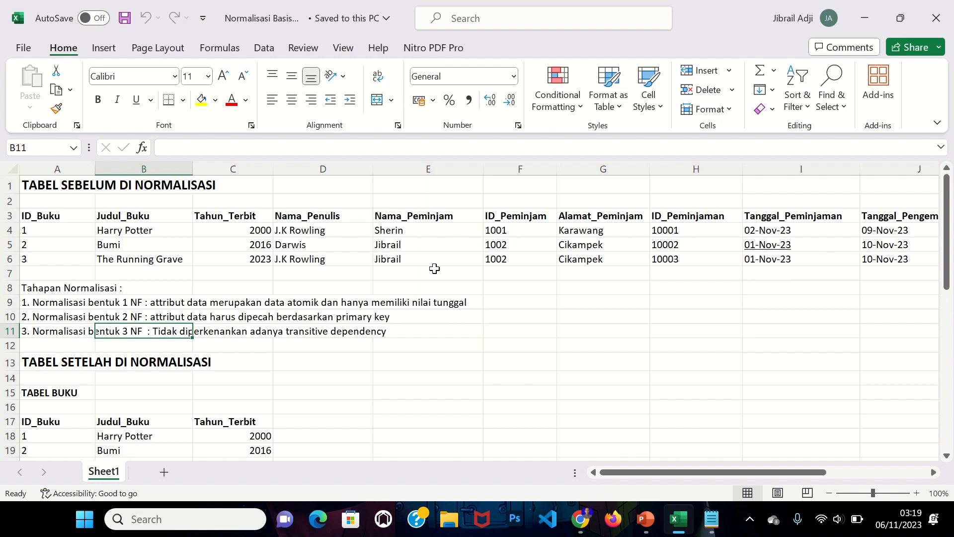
click(440, 240)
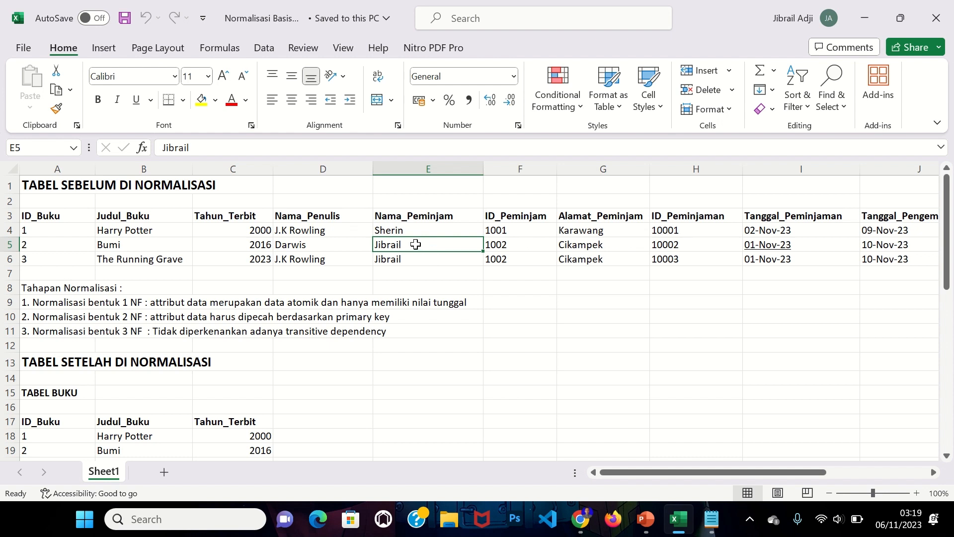
click(502, 247)
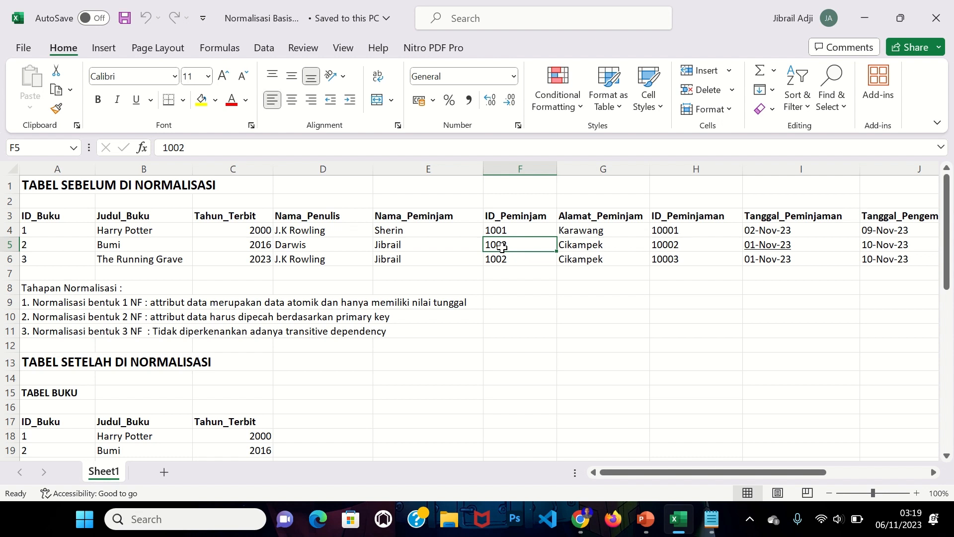
click(432, 249)
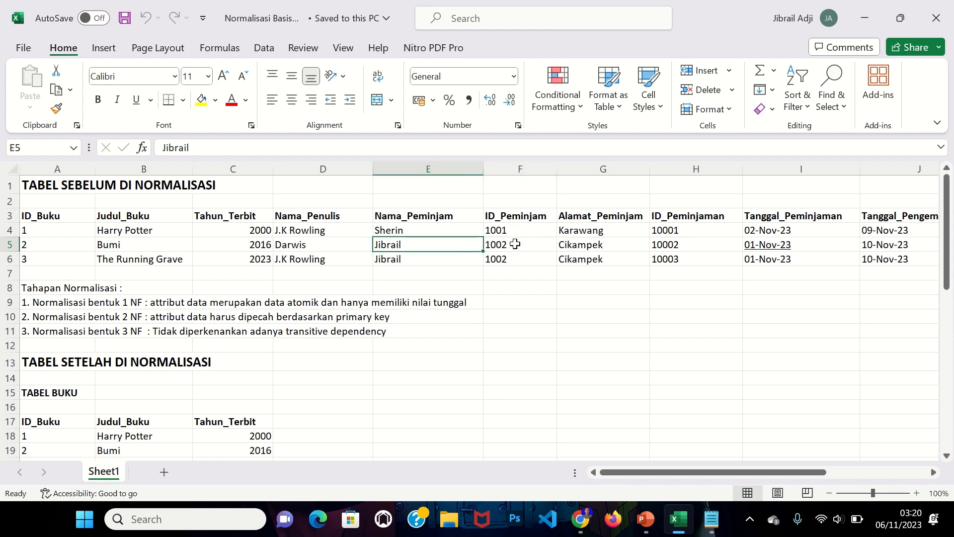
click(515, 245)
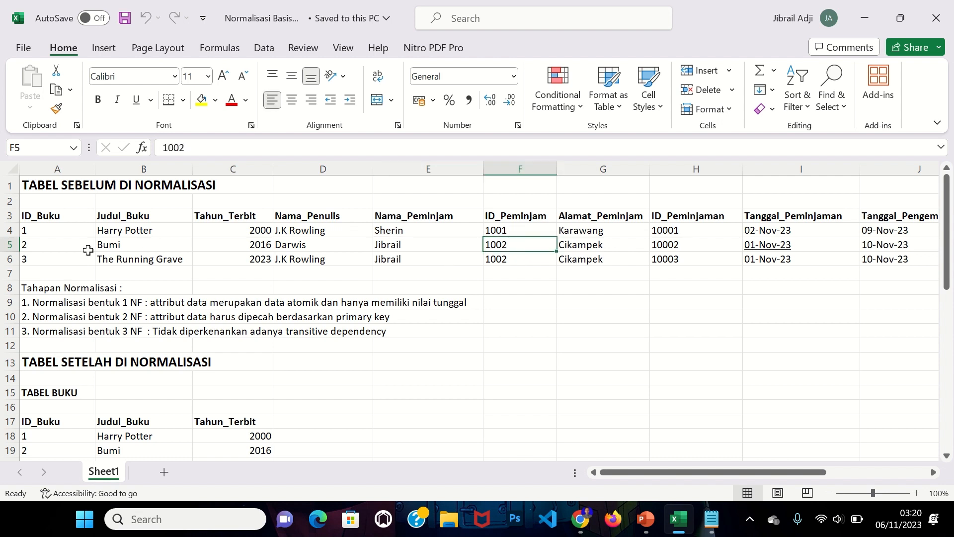
click(66, 249)
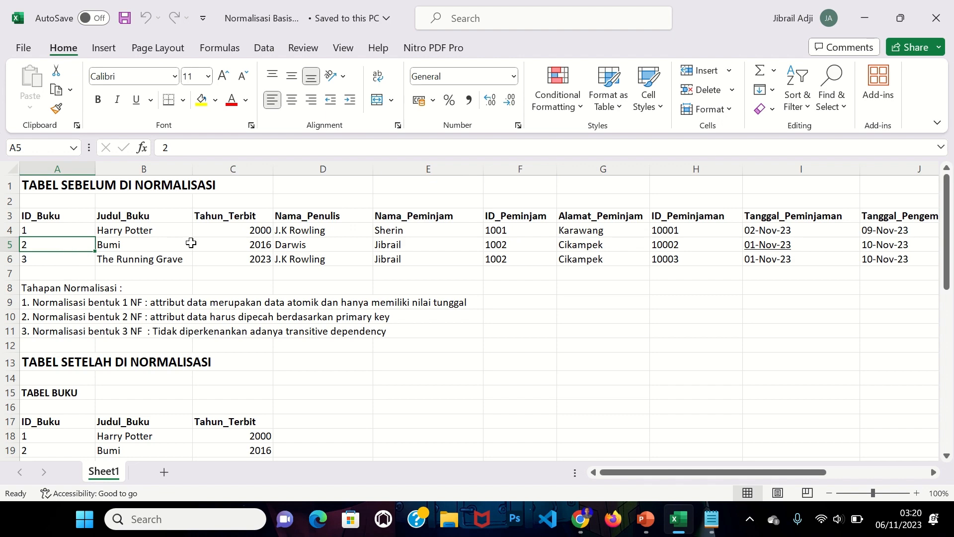
Compare the unnormalised table and the Tahapan Normalisasi rules with the separated TABEL BUKU and TABEL PENULIS
scroll(341, 299, down, 1)
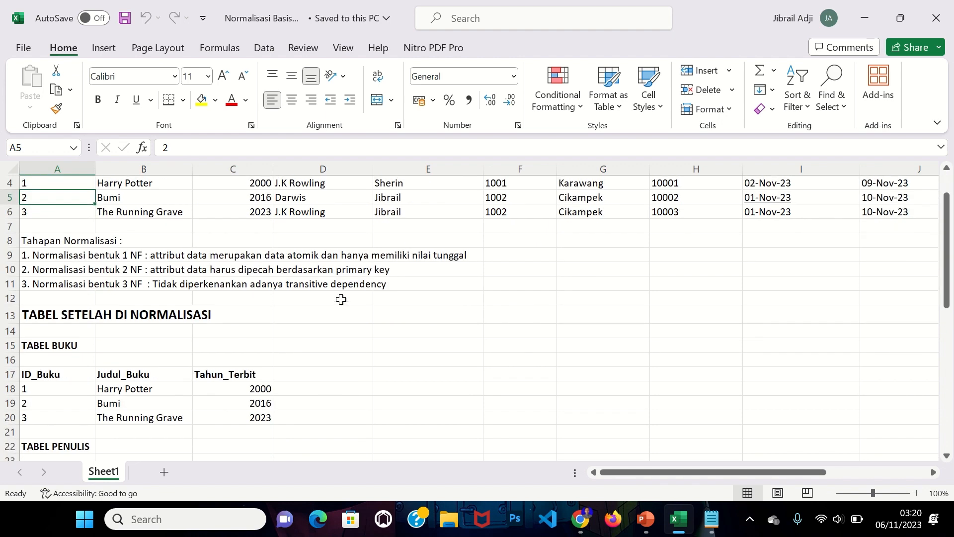
scroll(341, 299, up, 1)
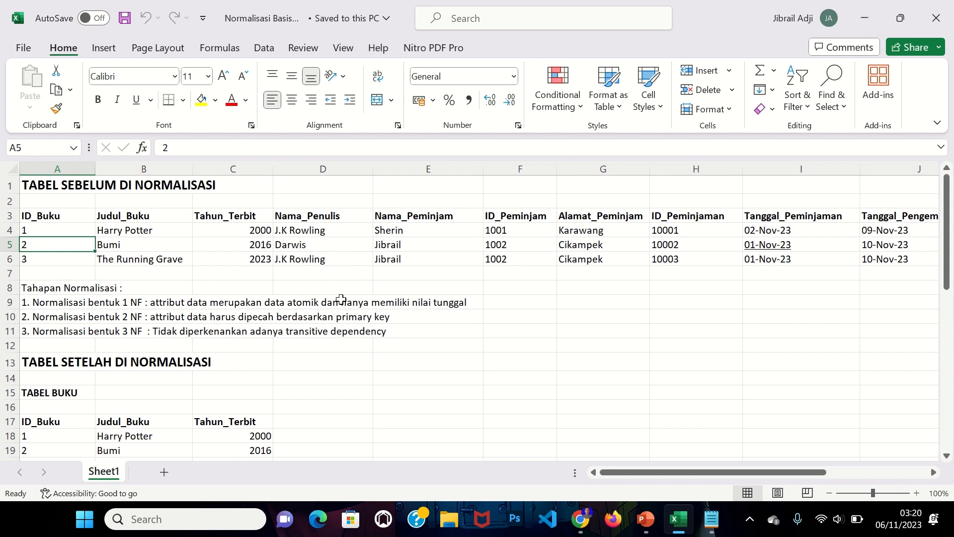
scroll(319, 377, down, 3)
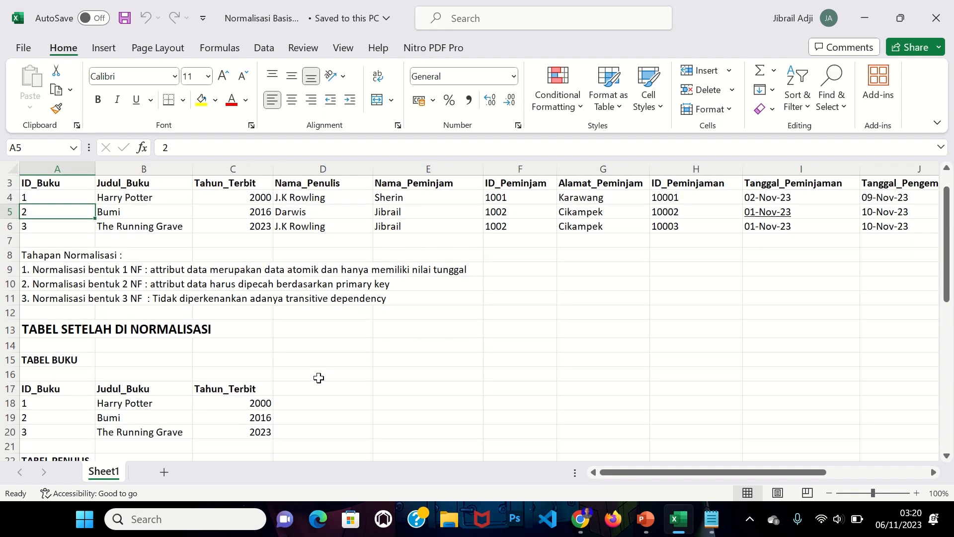
scroll(318, 378, up, 3)
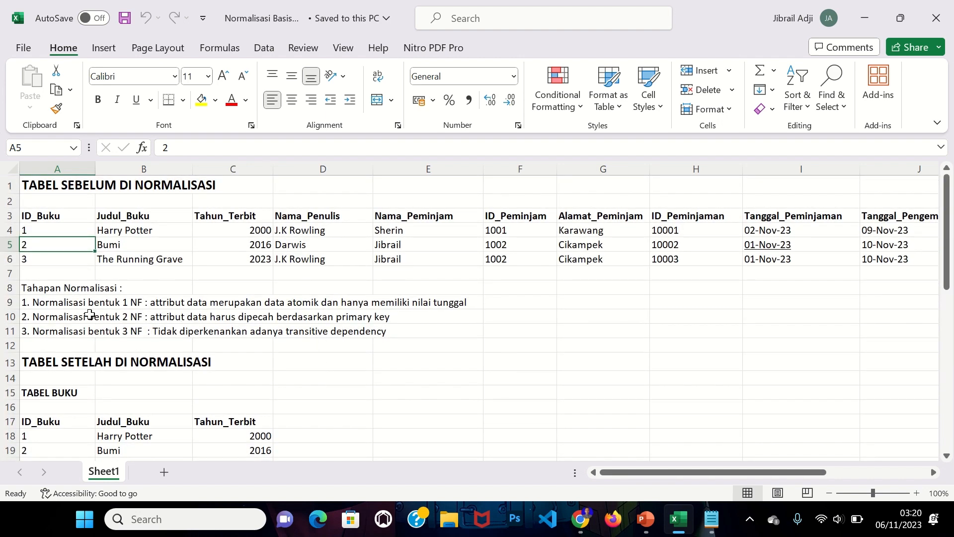
scroll(121, 432, down, 3)
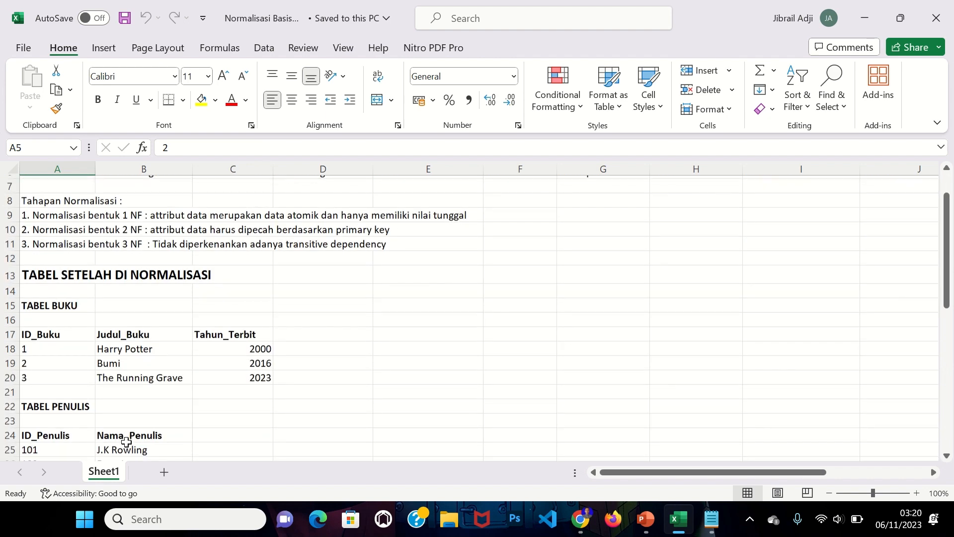
scroll(100, 306, up, 2)
scroll(101, 307, down, 1)
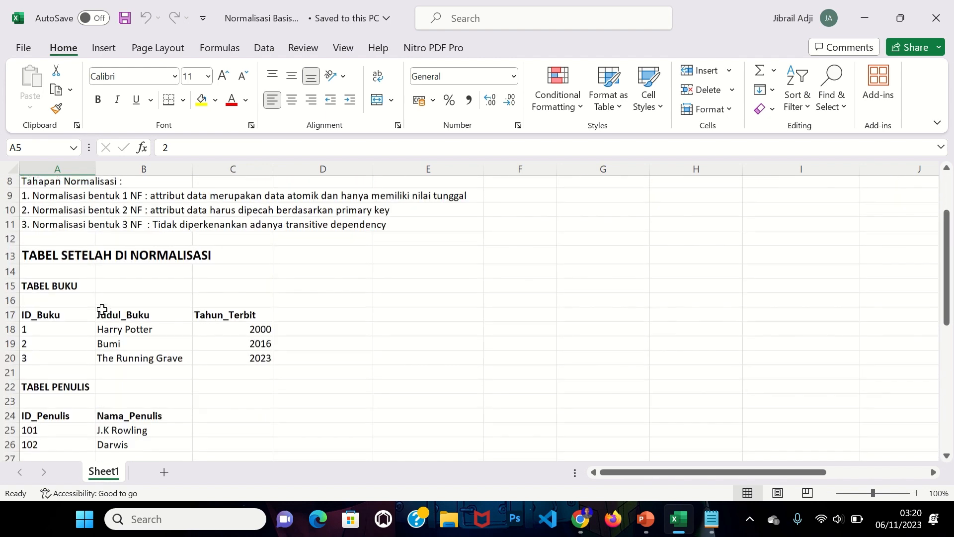
scroll(101, 309, up, 1)
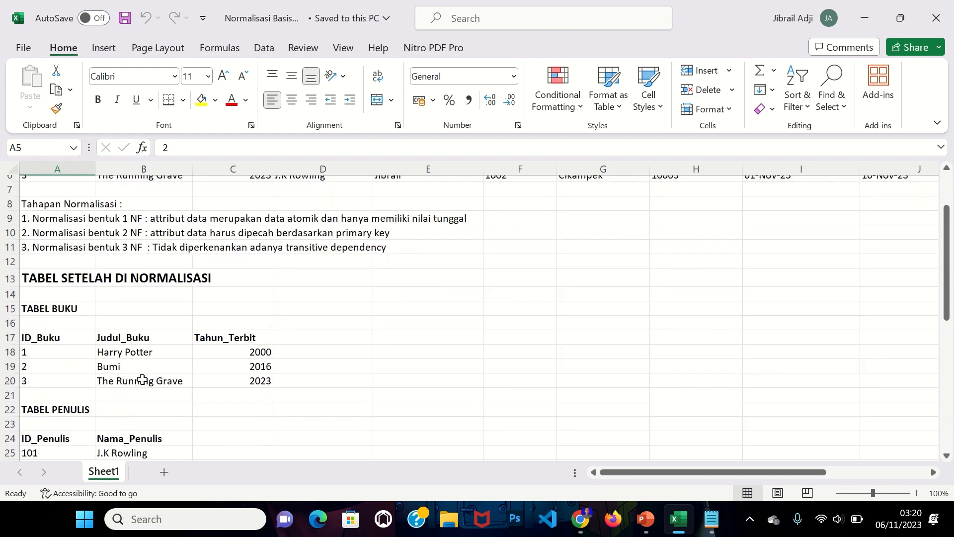
scroll(141, 377, up, 1)
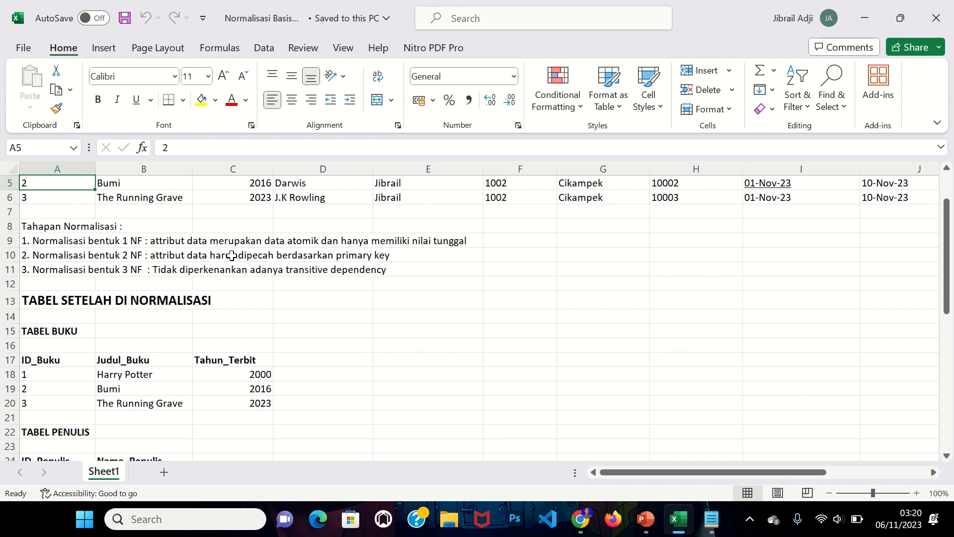
Examine the ID columns of the normalised tables, starting with ID_Buku, and return to the 1 NF rule
scroll(201, 338, down, 2)
scroll(202, 338, down, 2)
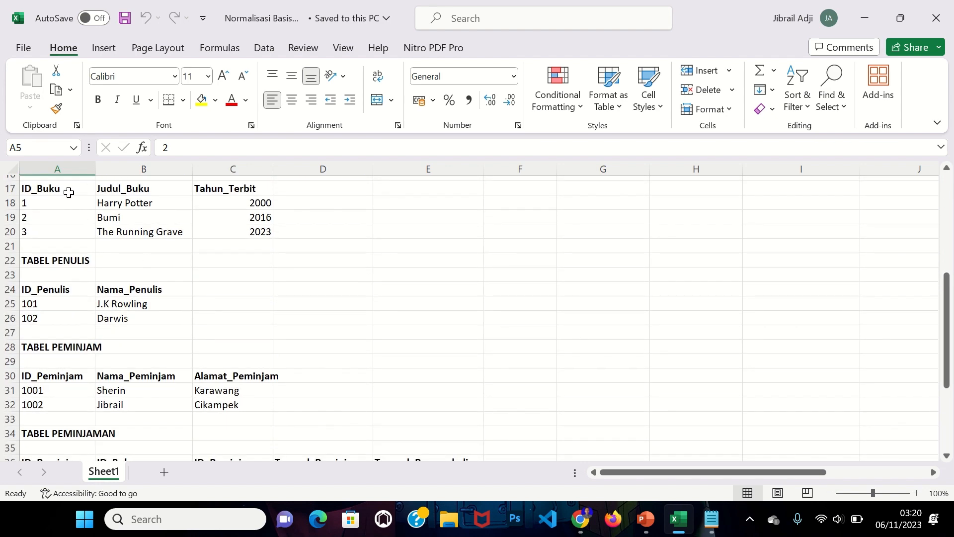
scroll(73, 225, up, 1)
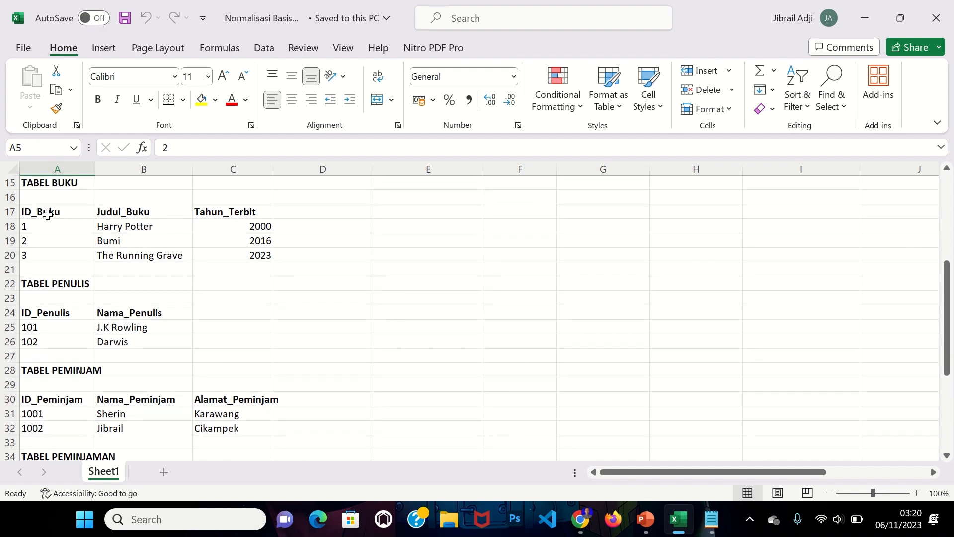
click(48, 215)
scroll(85, 313, up, 3)
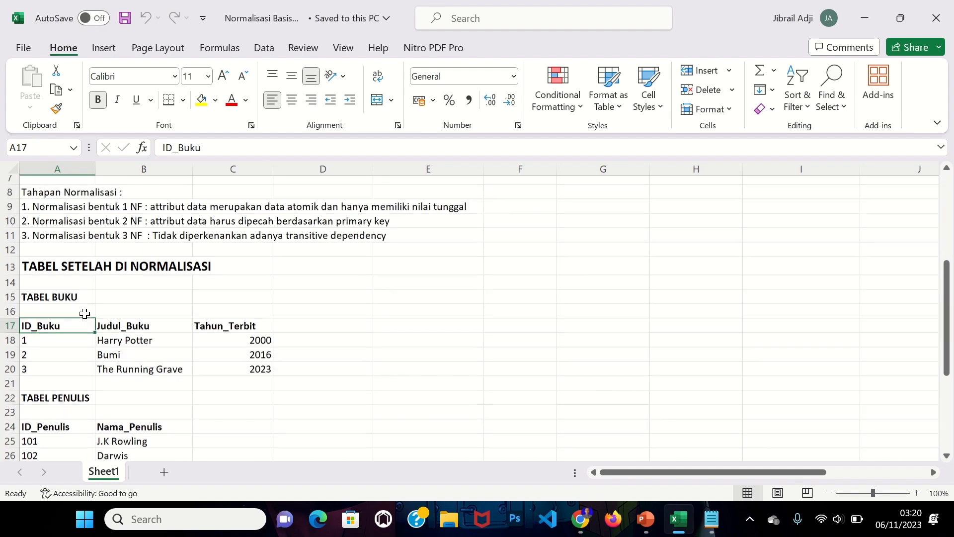
scroll(84, 314, down, 7)
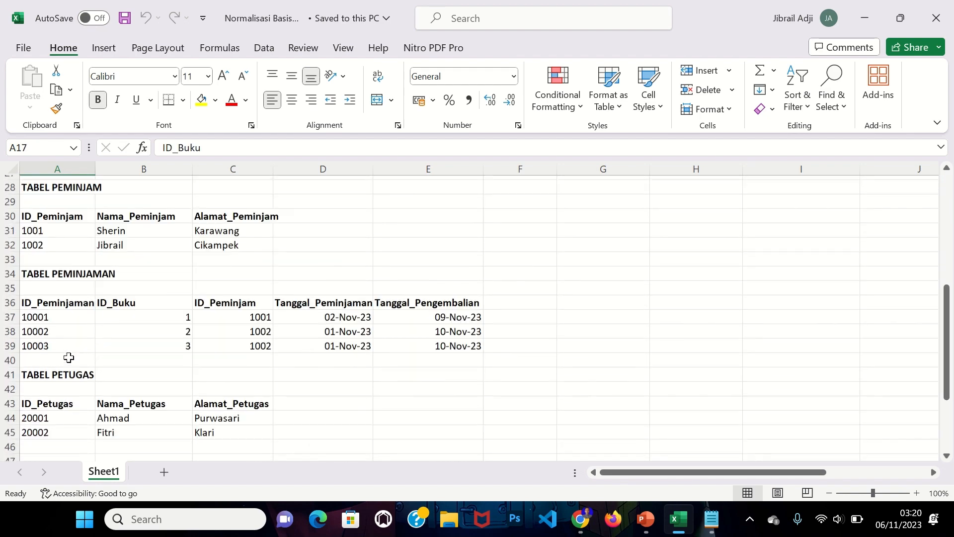
scroll(68, 357, up, 9)
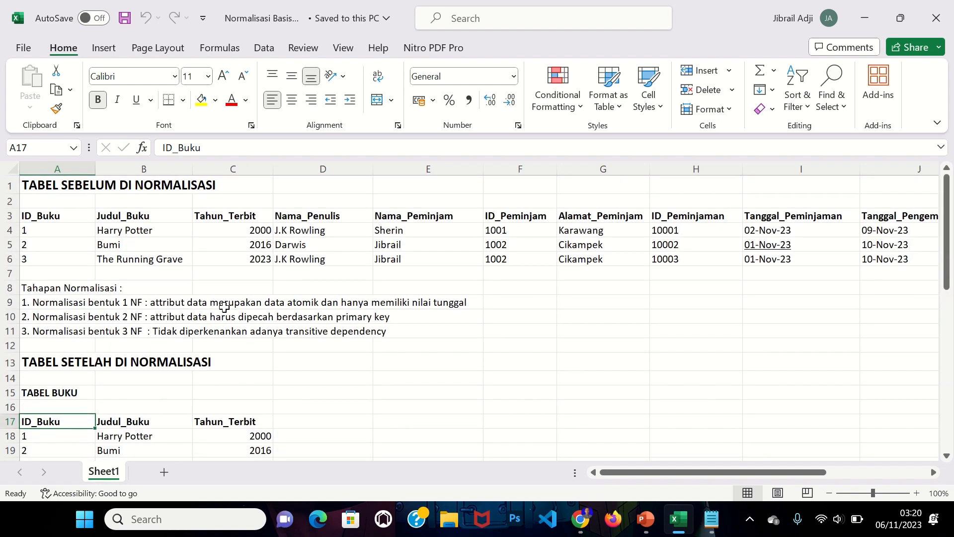
click(225, 308)
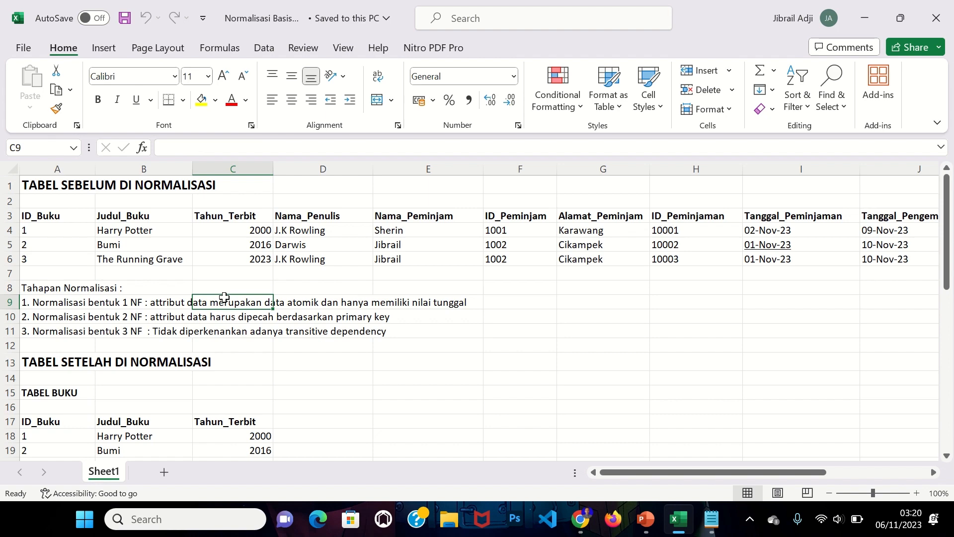
Switch to the Normalisasi ERD Perpustakaan diagram in Chrome and place it beside the Excel workbook in split view
key(super)
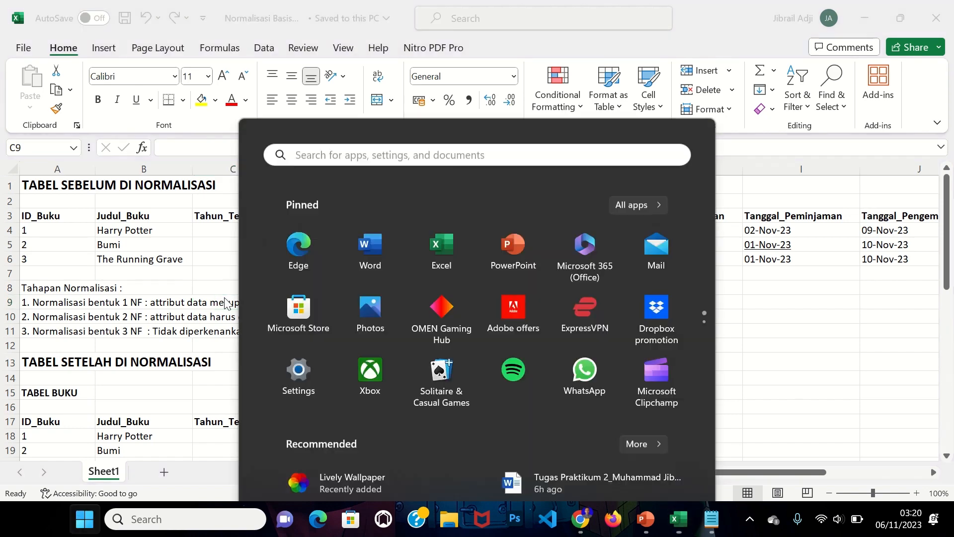
click(155, 232)
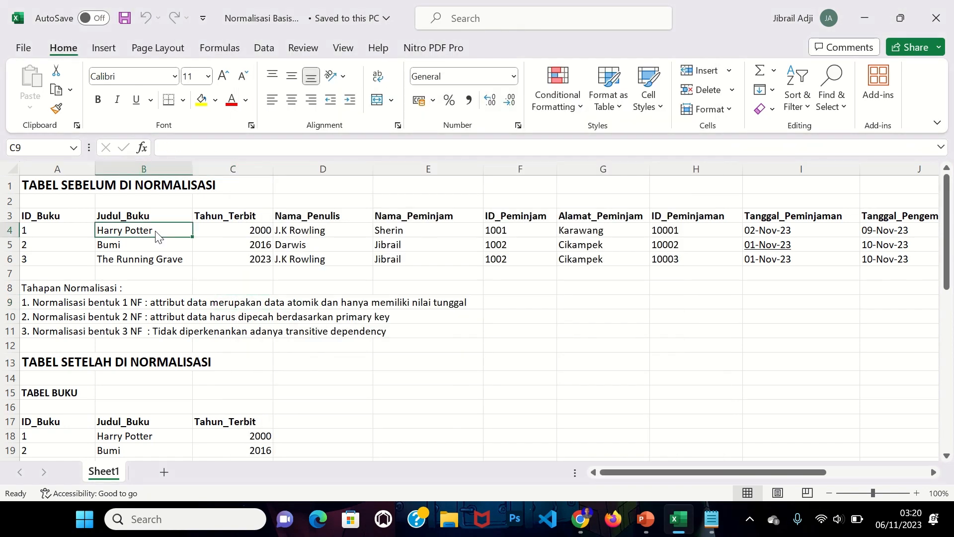
key(super+Right)
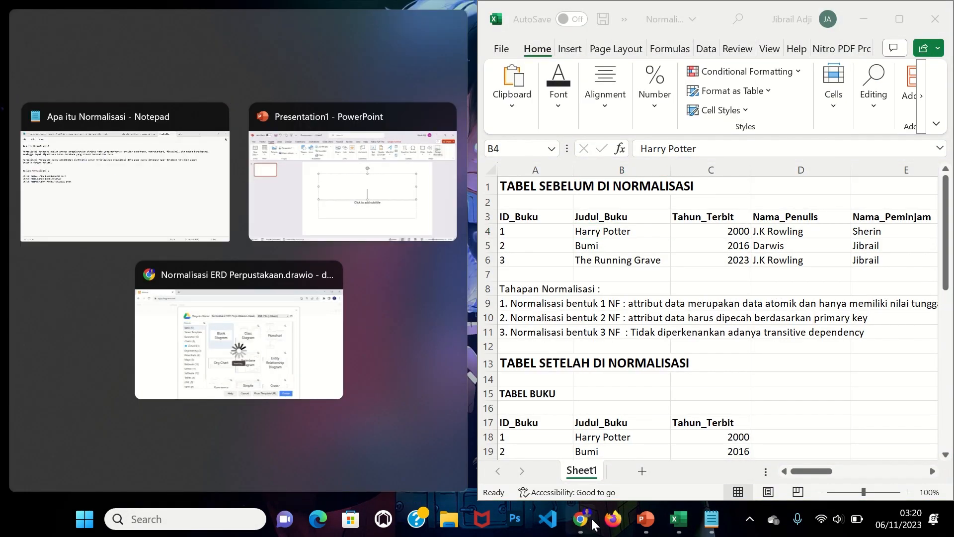
click(579, 518)
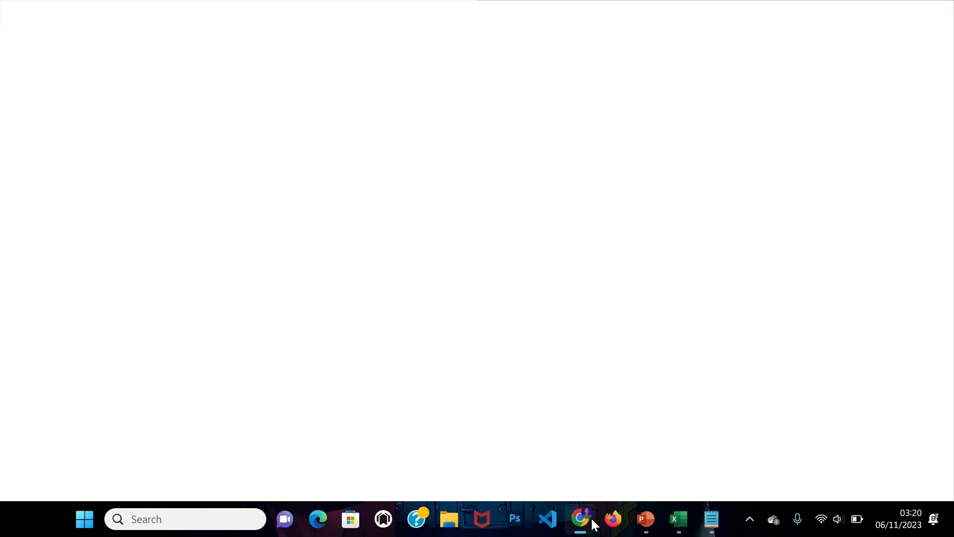
key(super+Left)
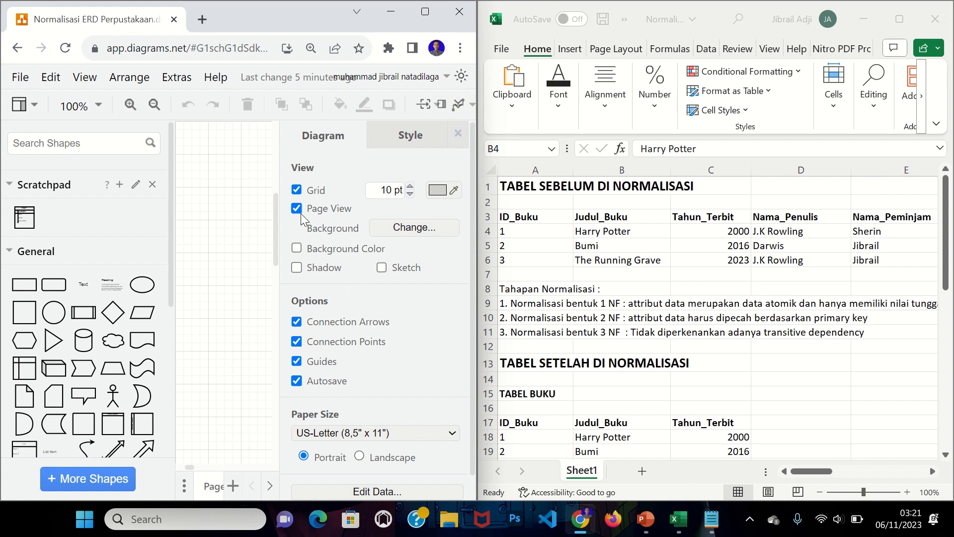
Narrow the diagram editor's shapes sidebar and maximise its browser window to fill the screen
scroll(253, 282, right, 3)
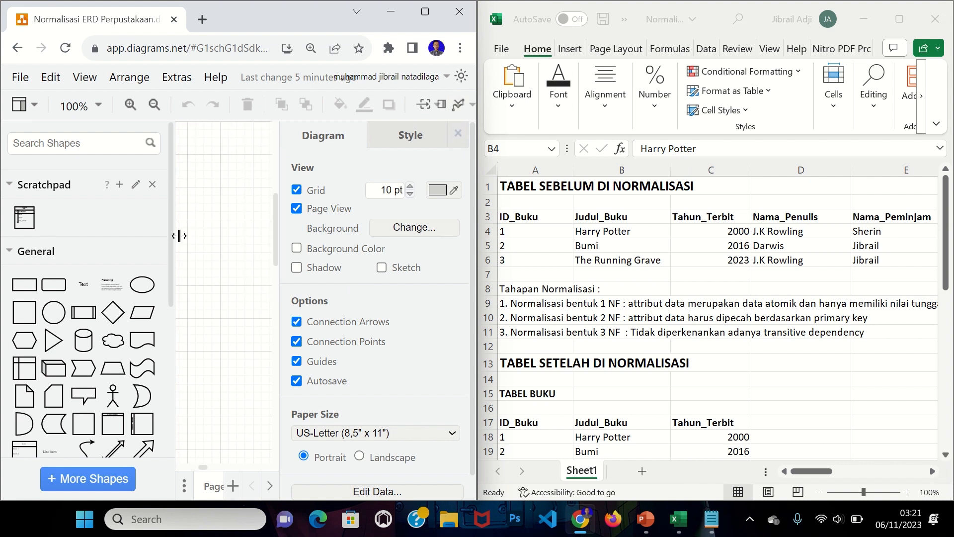
drag(156, 235, 122, 233)
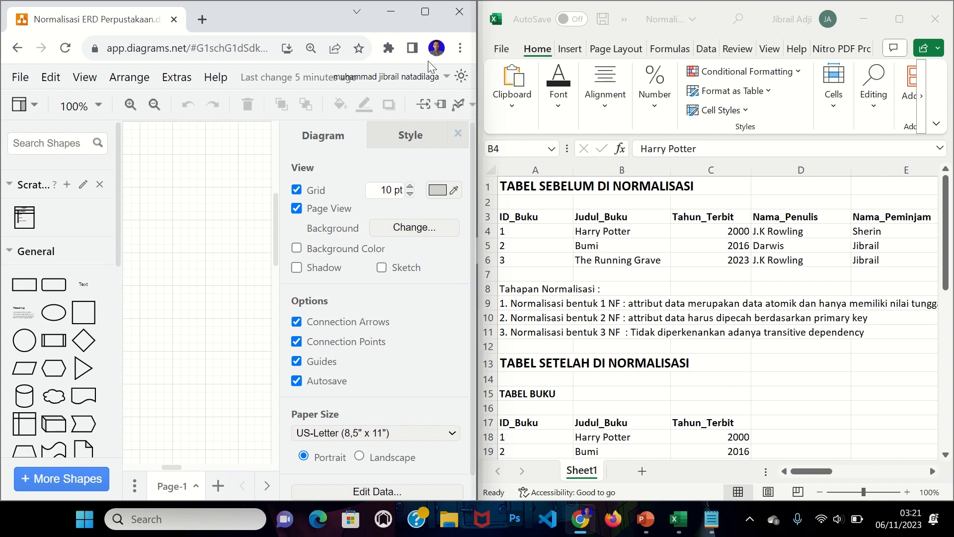
key(super+Right)
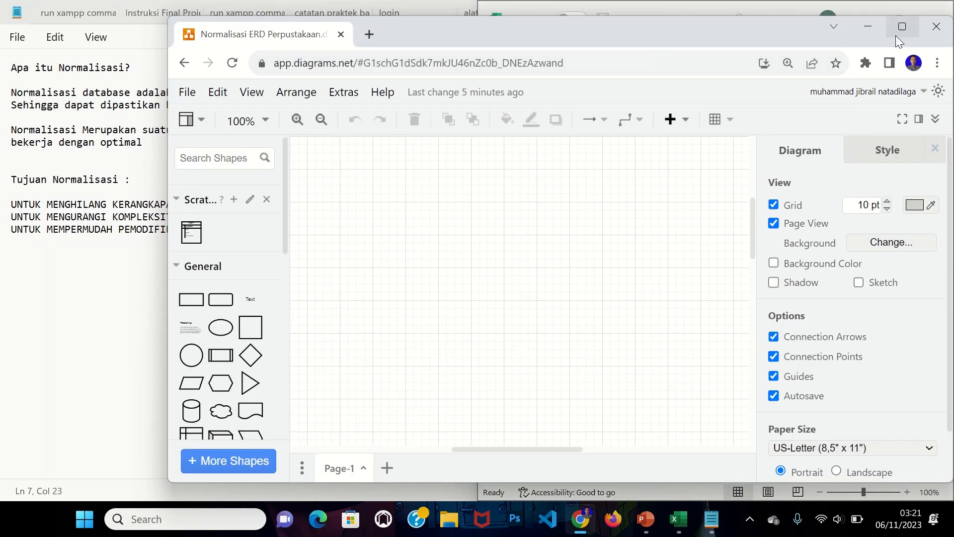
click(896, 36)
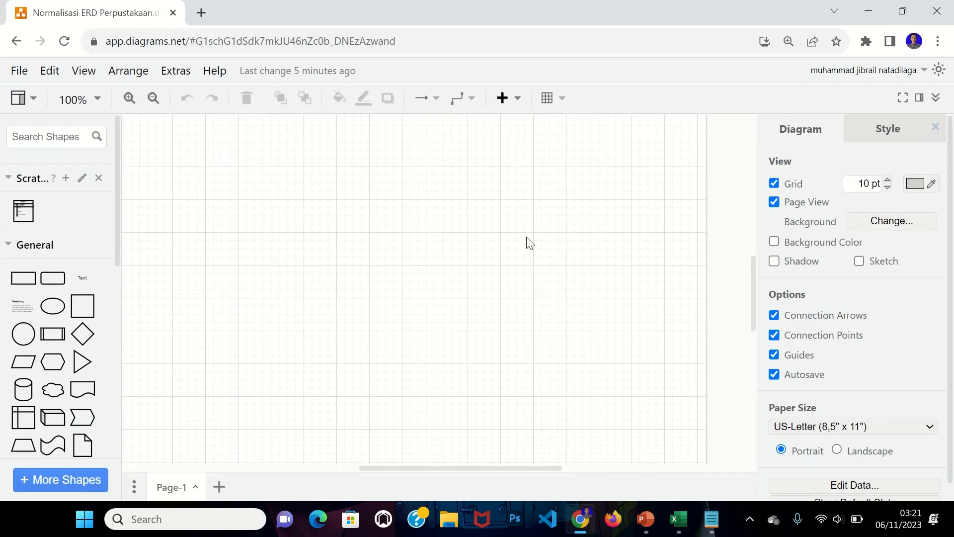
Expand the Entity Relation shape library and widen the shapes sidebar to show more shapes per row
scroll(97, 328, down, 10)
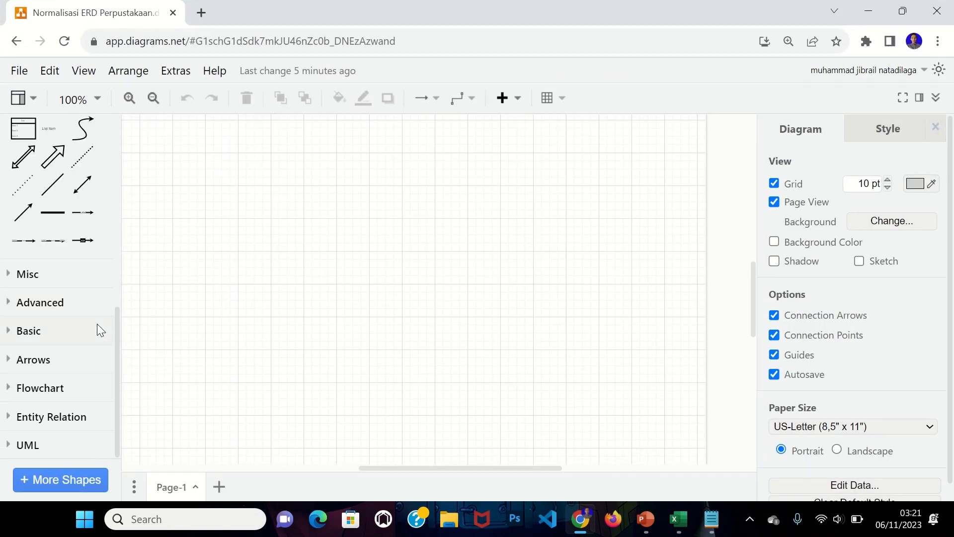
click(61, 422)
scroll(85, 394, down, 5)
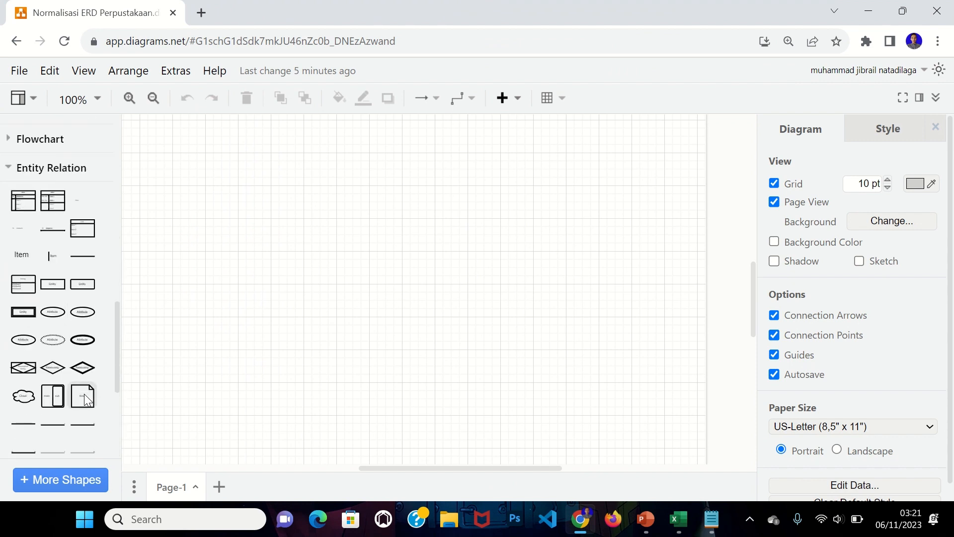
scroll(86, 399, down, 1)
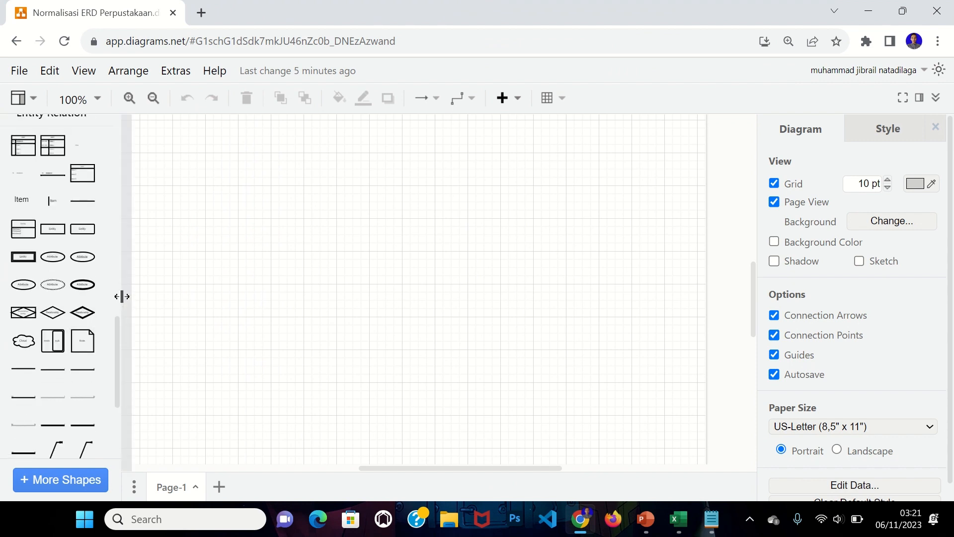
drag(122, 296, 177, 300)
Insert the Entity Relation table shape with a single PK row and three plain rows into the diagram
mouse_move(101, 267)
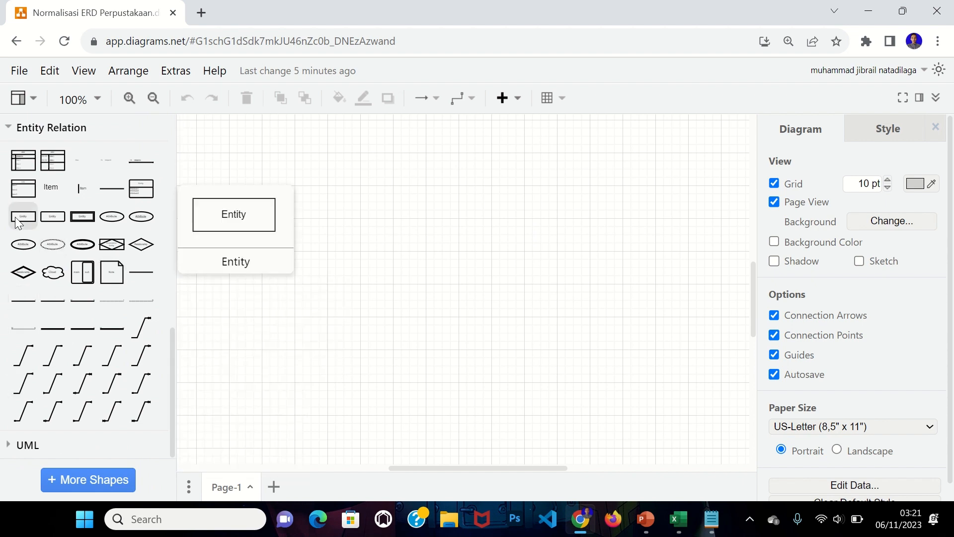
mouse_move(30, 194)
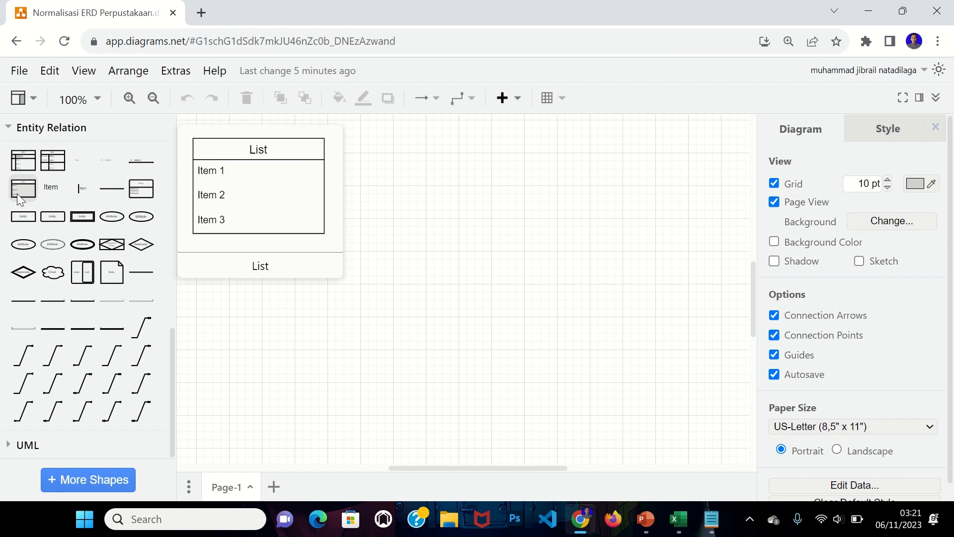
mouse_move(17, 166)
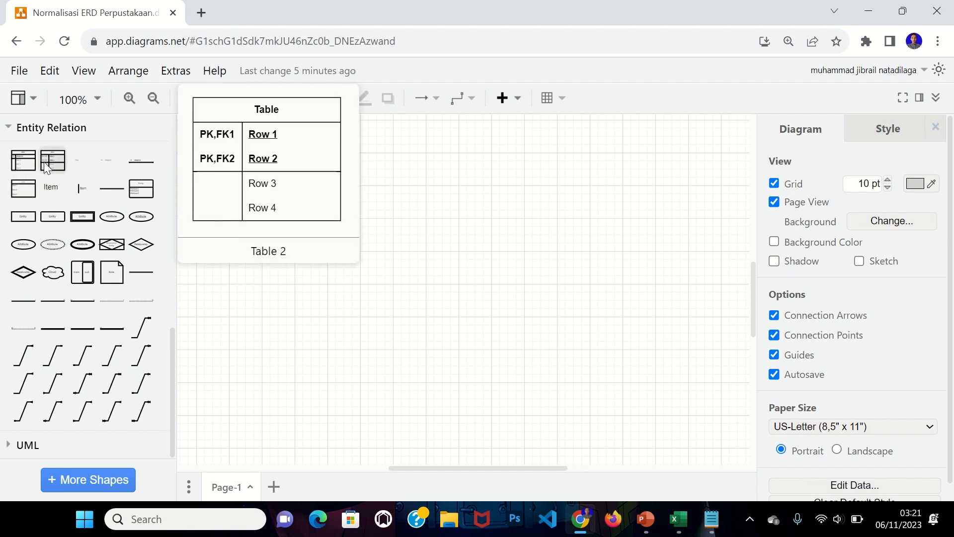
click(18, 161)
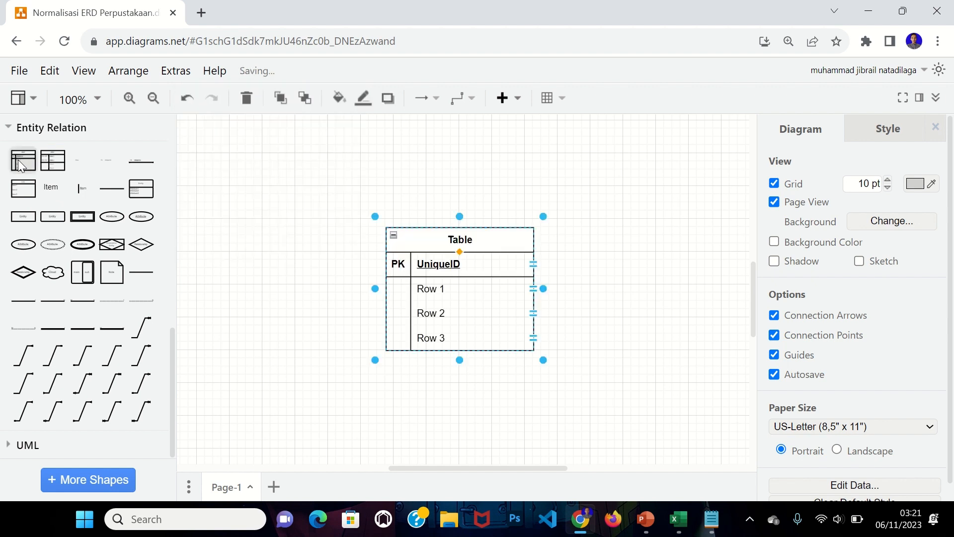
scroll(273, 153, up, 3)
scroll(437, 152, down, 3)
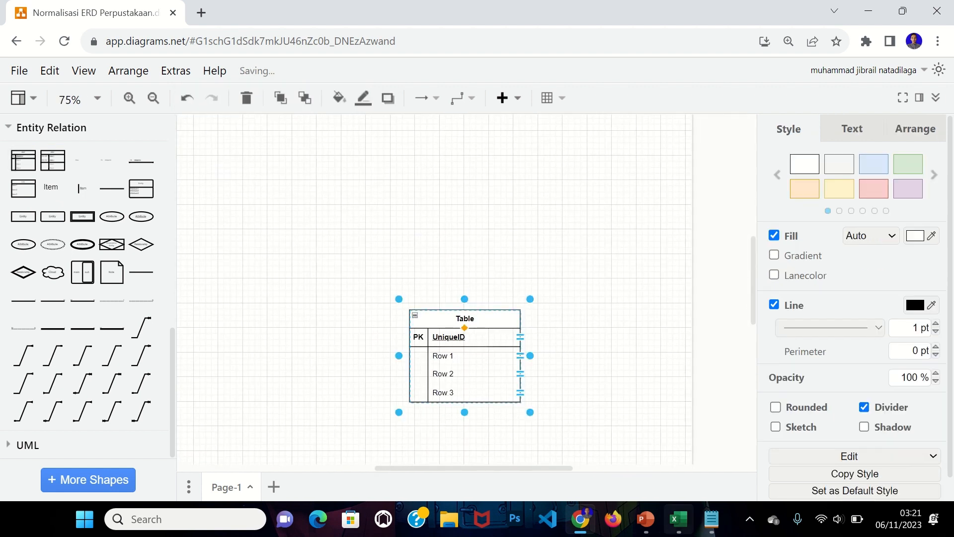
Check the columns of TABEL BUKU in the Excel workbook and return to the diagram
click(680, 531)
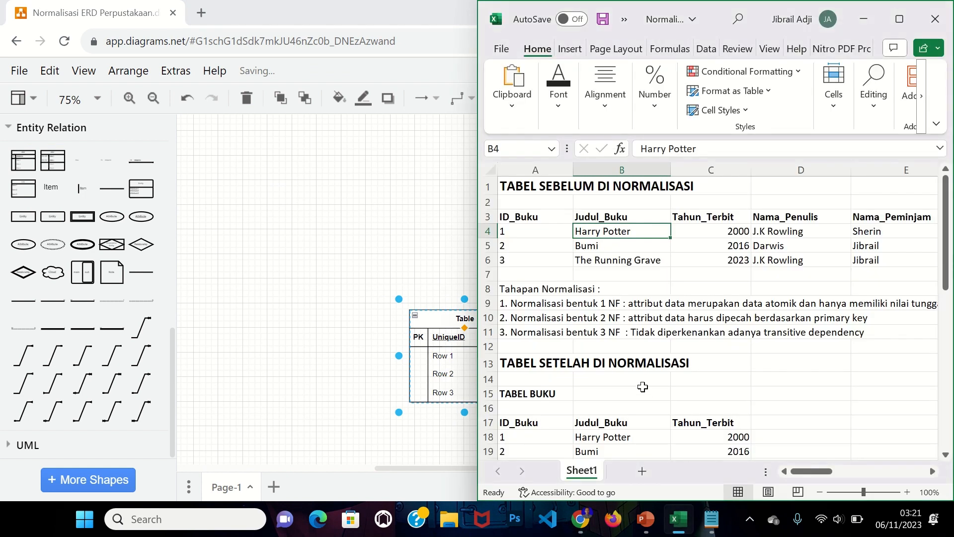
scroll(642, 387, down, 4)
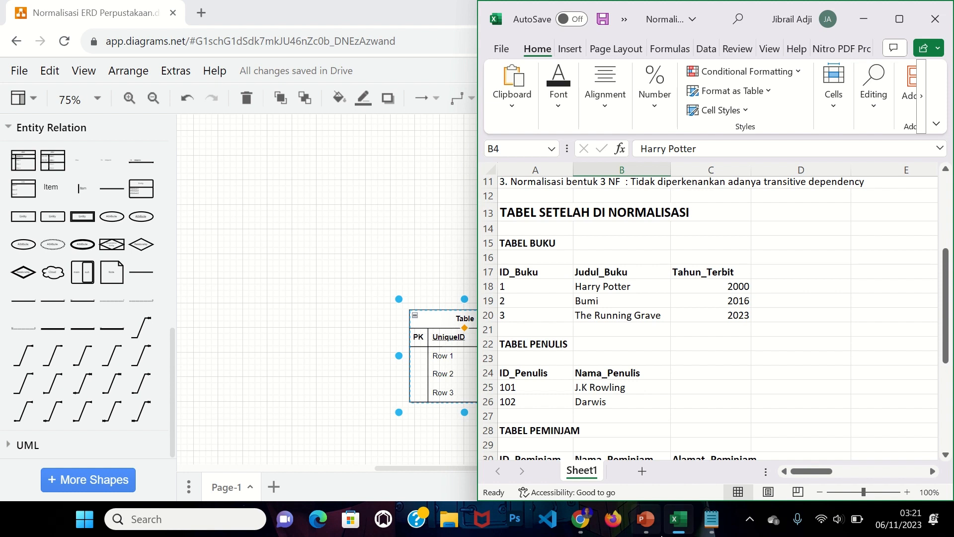
click(676, 529)
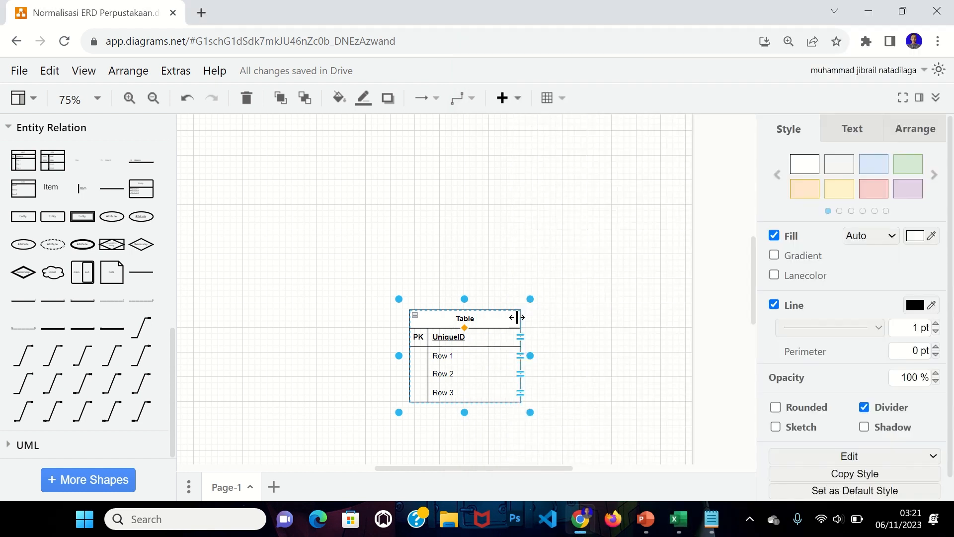
drag(465, 327, 470, 317)
double_click(470, 318)
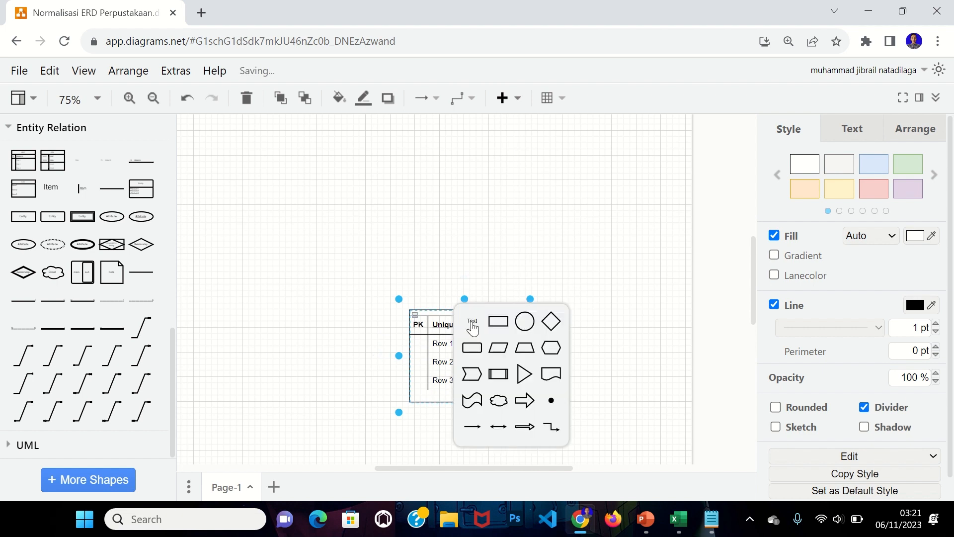
click(628, 320)
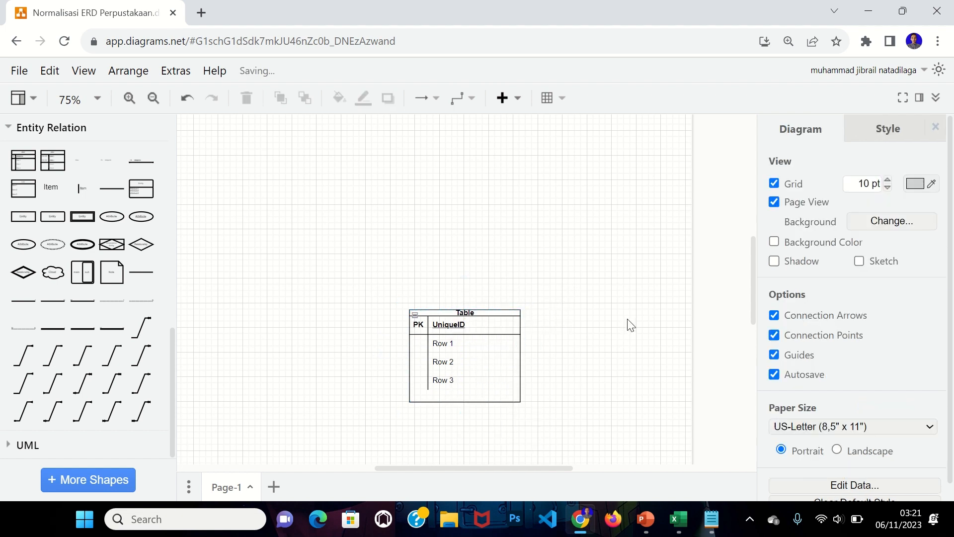
key(ctrl+z)
Title the new table Buku and name its primary key ID_Buku
double_click(472, 318)
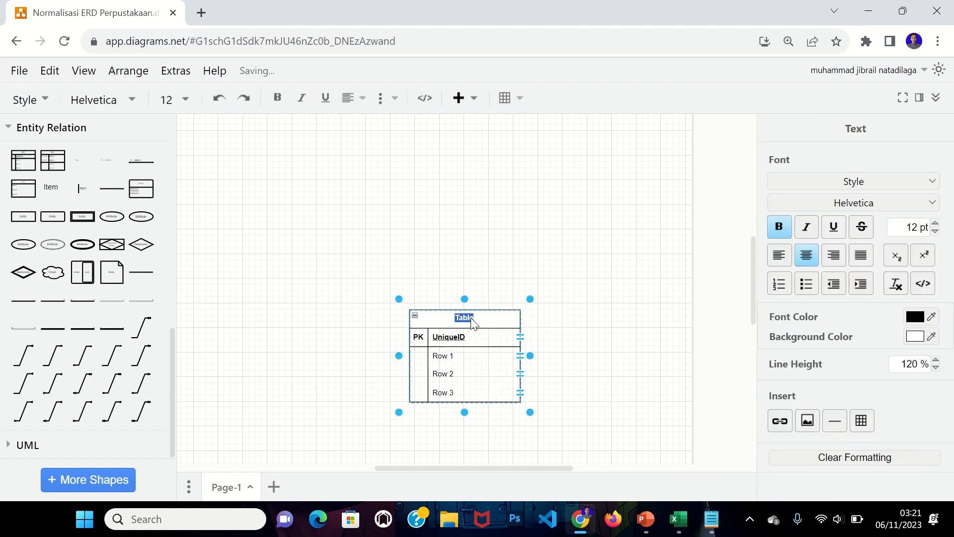
text(Buku)
click(444, 337)
double_click(445, 337)
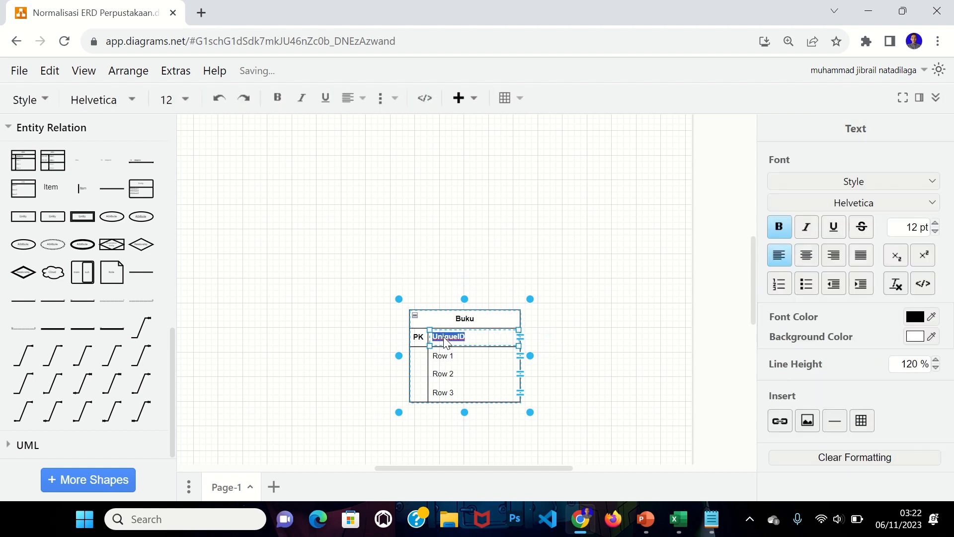
text(ID_Buku)
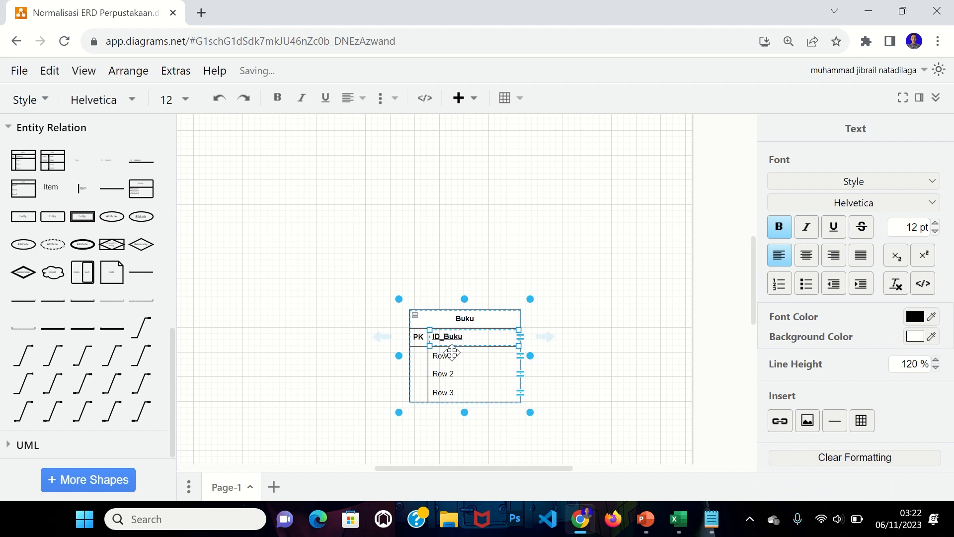
Name the Buku table's first two plain rows Judul_Buku and Tahun_Terbit, following the columns in the Excel workbook
click(449, 356)
double_click(452, 356)
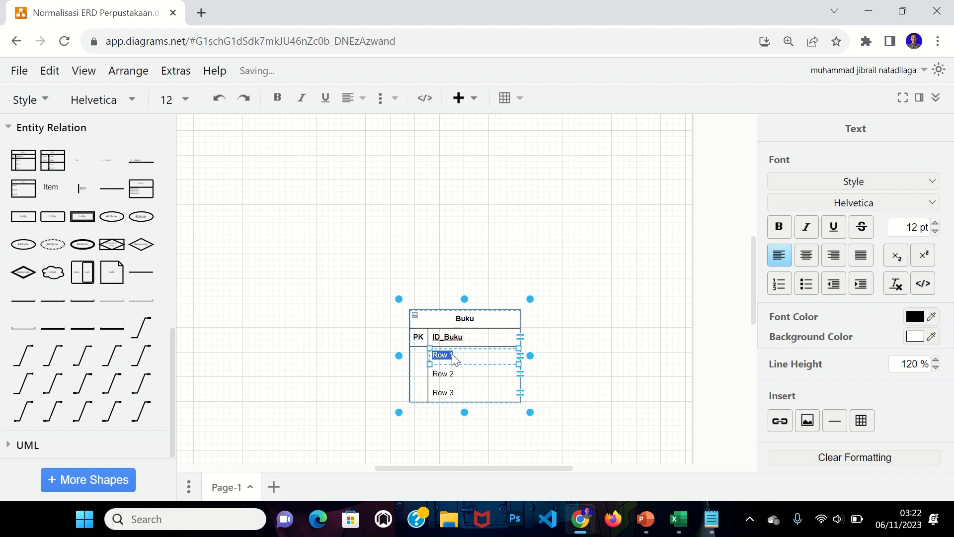
text(Judul)
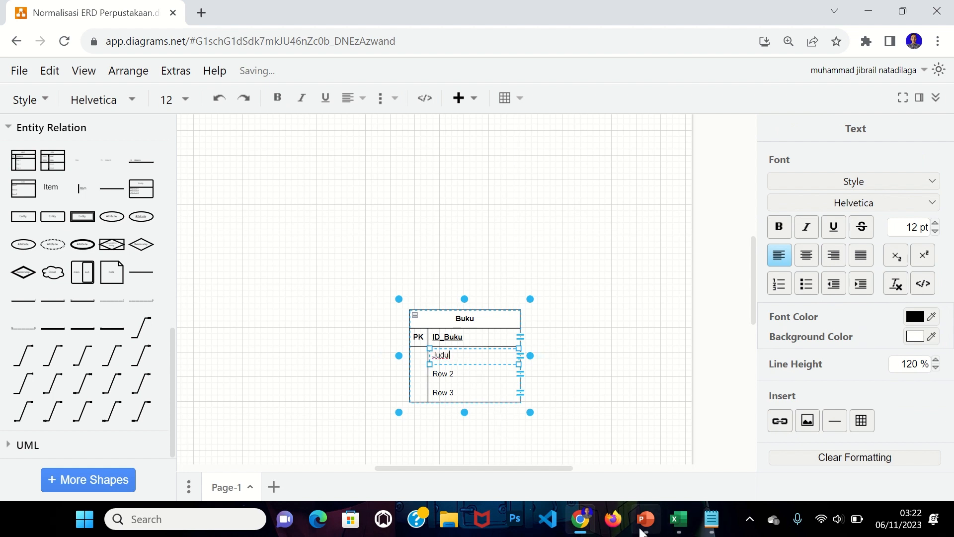
click(670, 531)
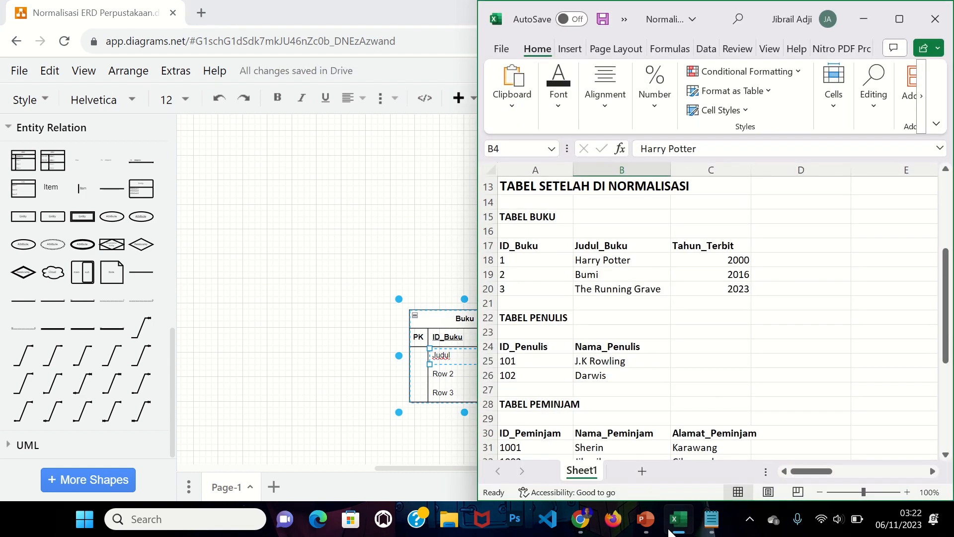
click(670, 530)
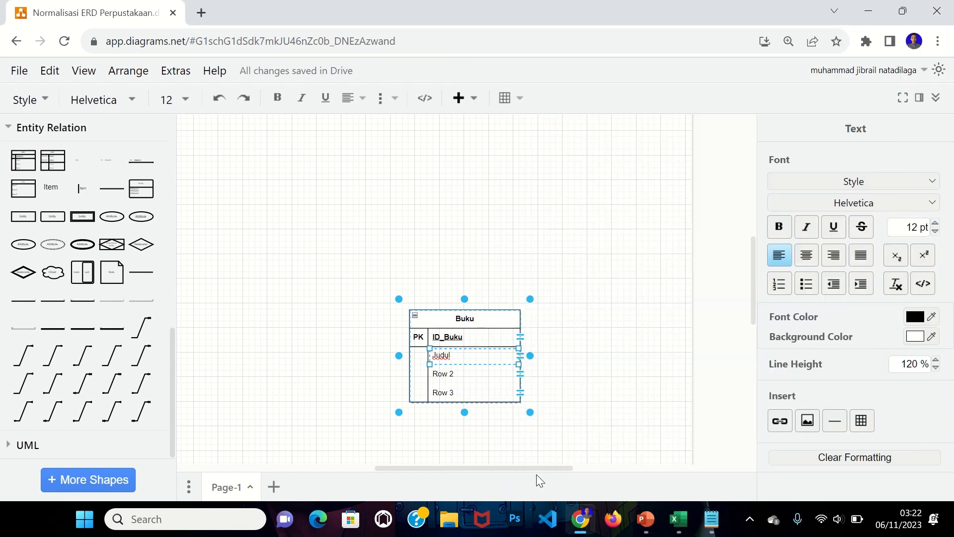
text(_Buku)
double_click(449, 375)
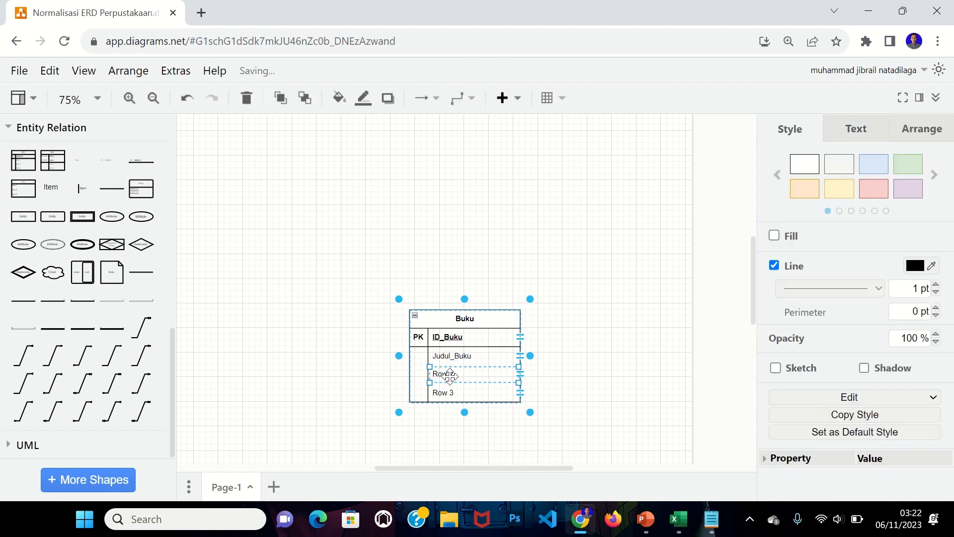
text(Tahun_Terbit)
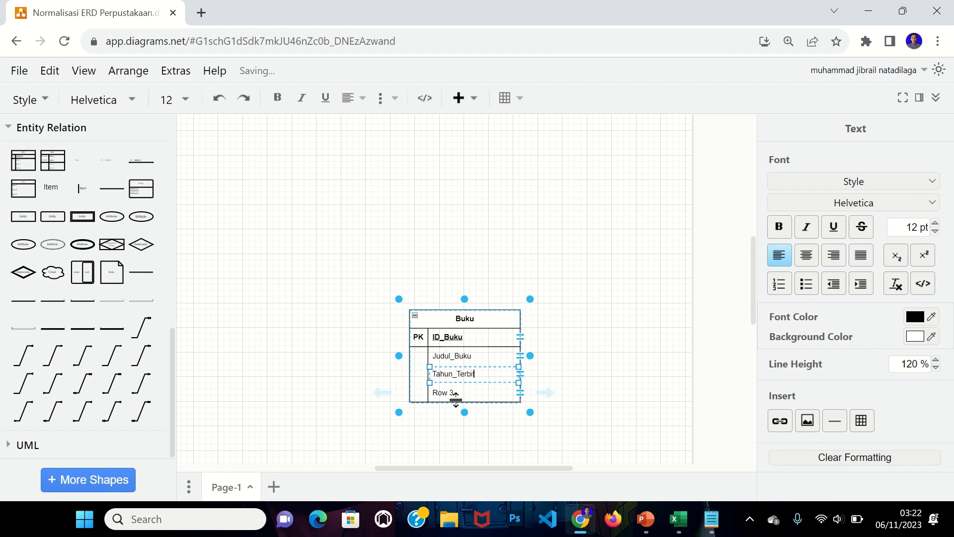
Delete the unused Row 3 from the Buku table
click(455, 395)
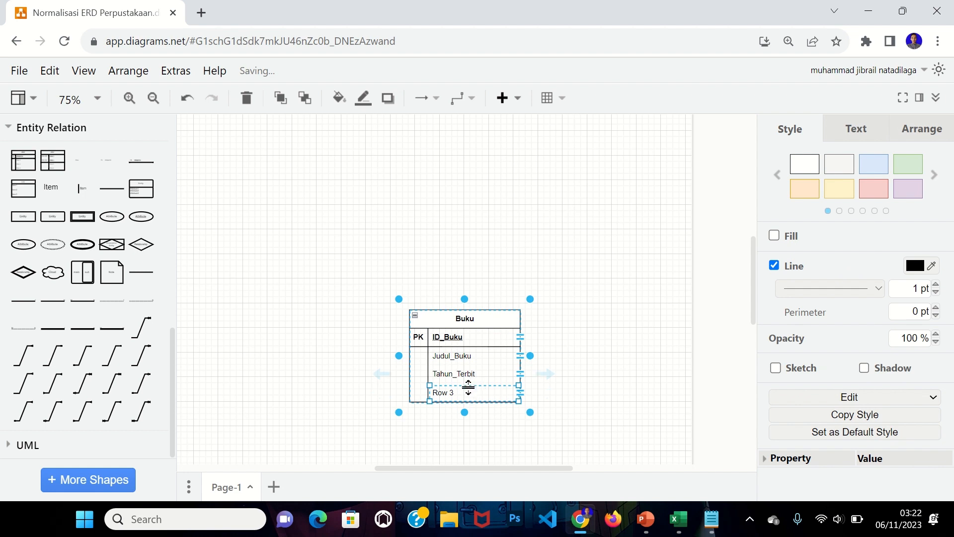
click(469, 389)
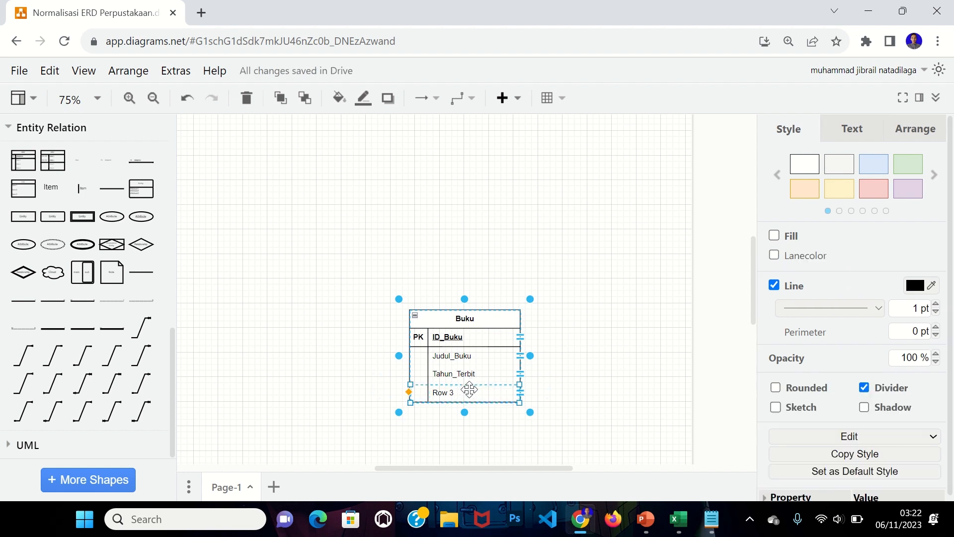
key(Delete)
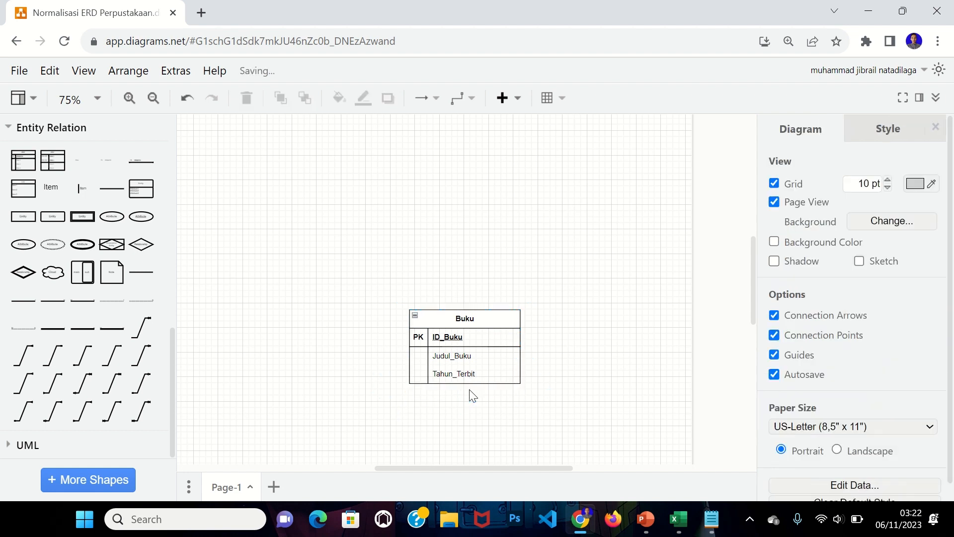
click(461, 339)
double_click(461, 339)
key(Escape)
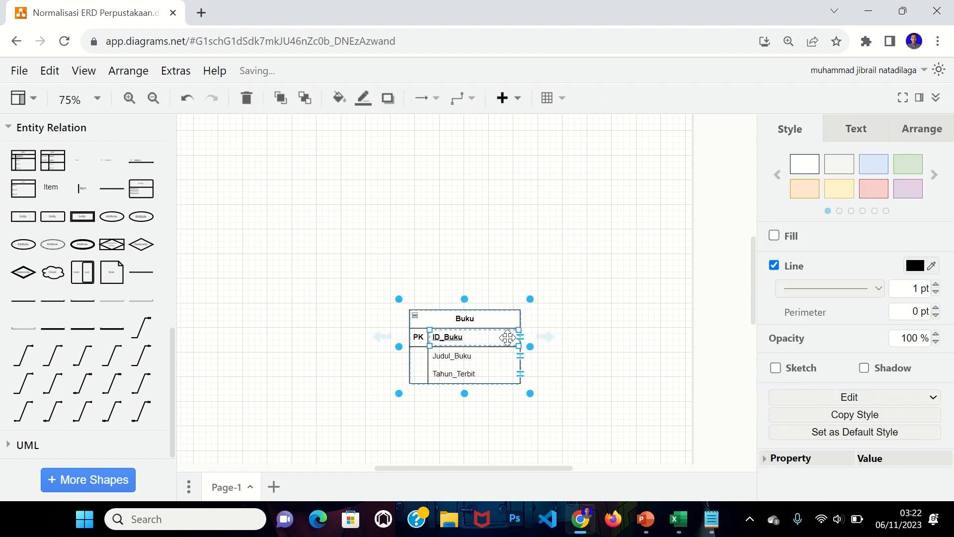
click(464, 337)
double_click(464, 337)
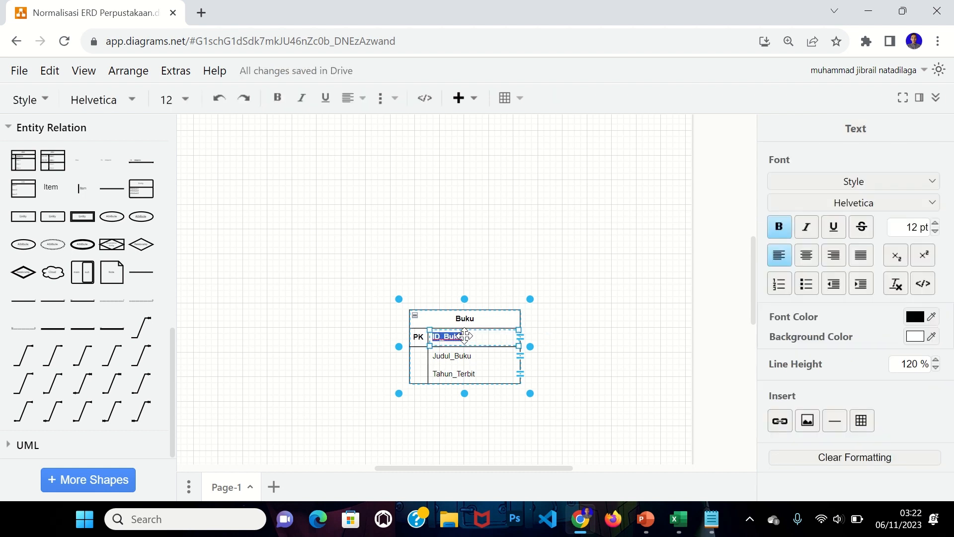
key(Escape)
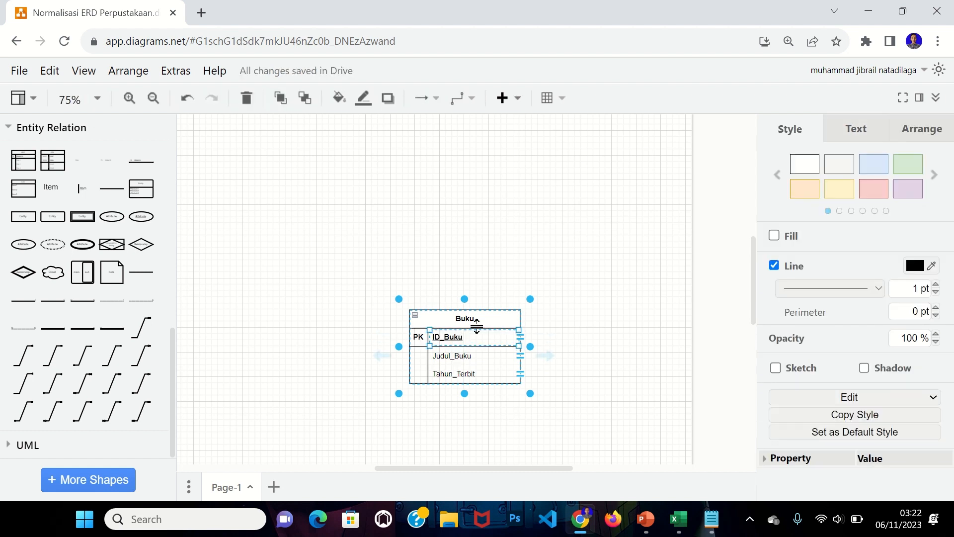
Move the Buku table to position 130, 400 and insert a second table with a single PK row
drag(485, 316, 327, 235)
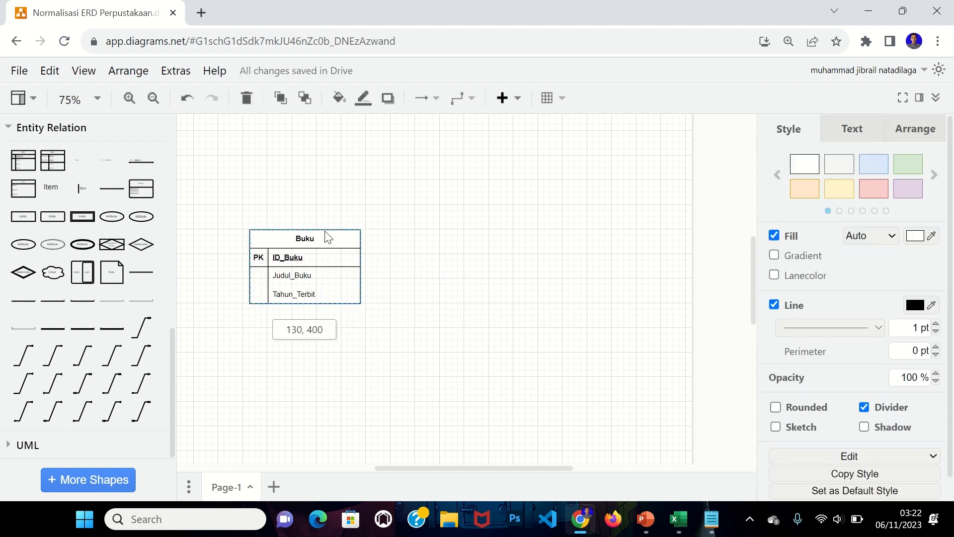
click(255, 344)
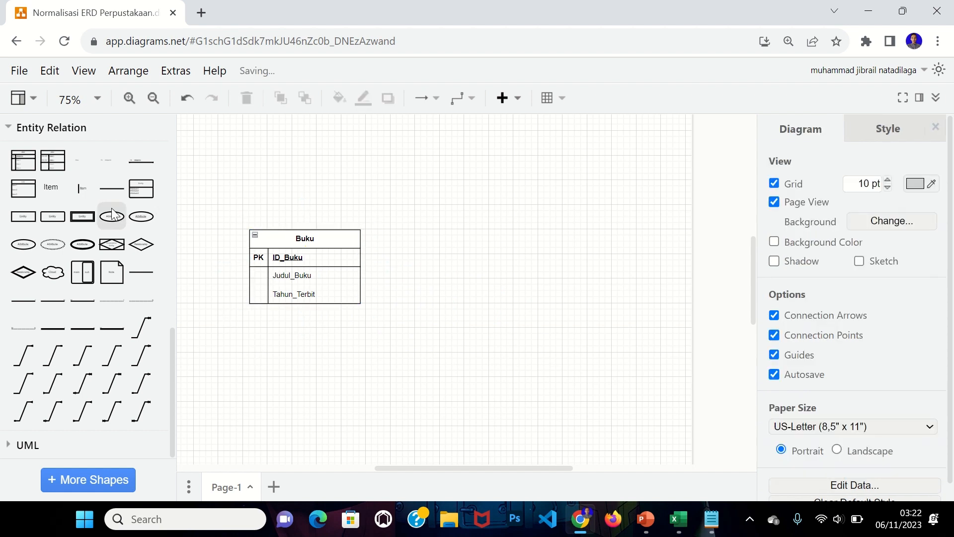
click(23, 165)
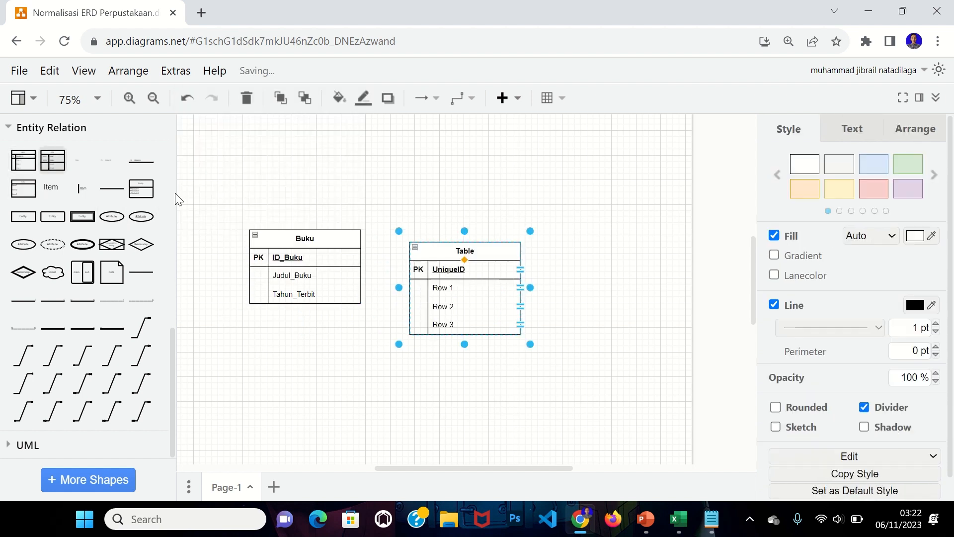
Title the second table Penulis and name its primary key ID_Penulis, following the writer table in the Excel workbook
click(678, 526)
scroll(686, 381, down, 1)
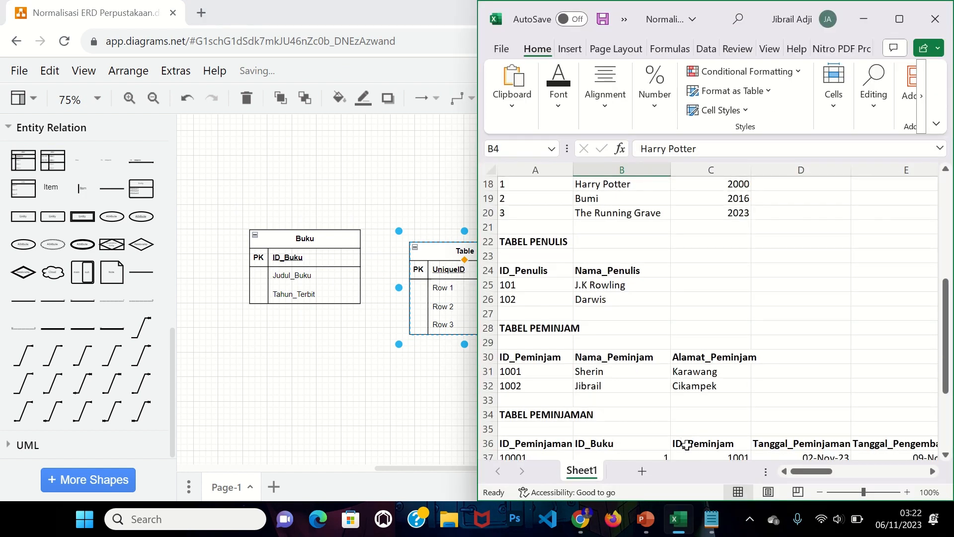
click(679, 519)
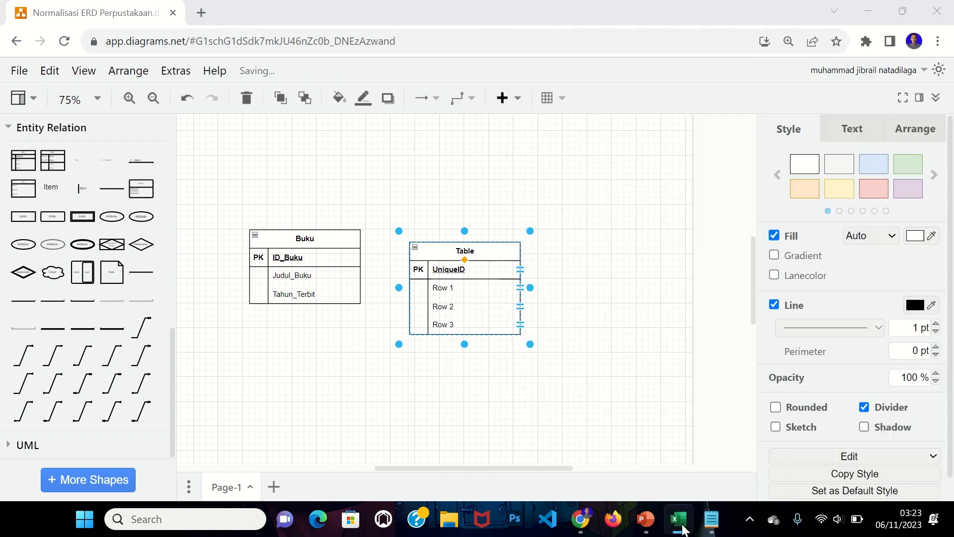
double_click(476, 266)
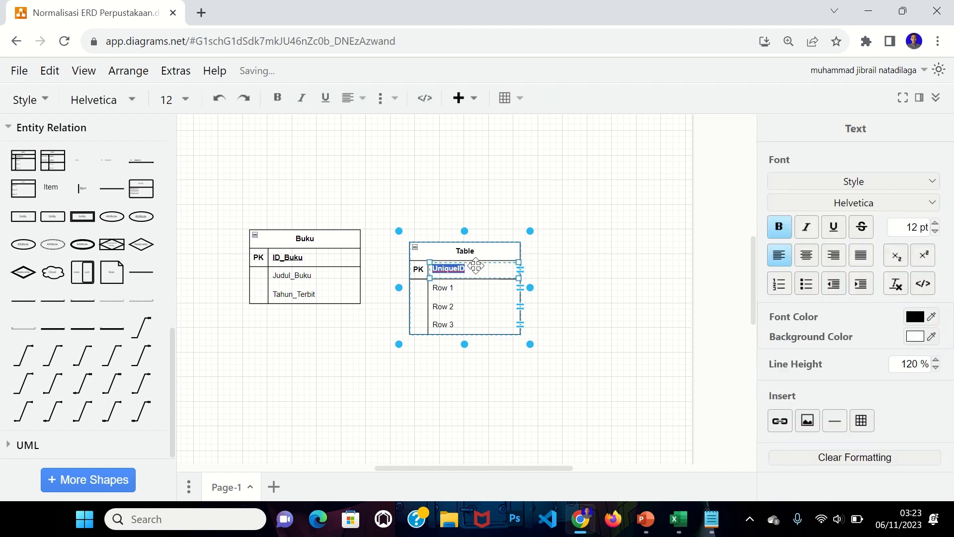
double_click(472, 249)
text(P)
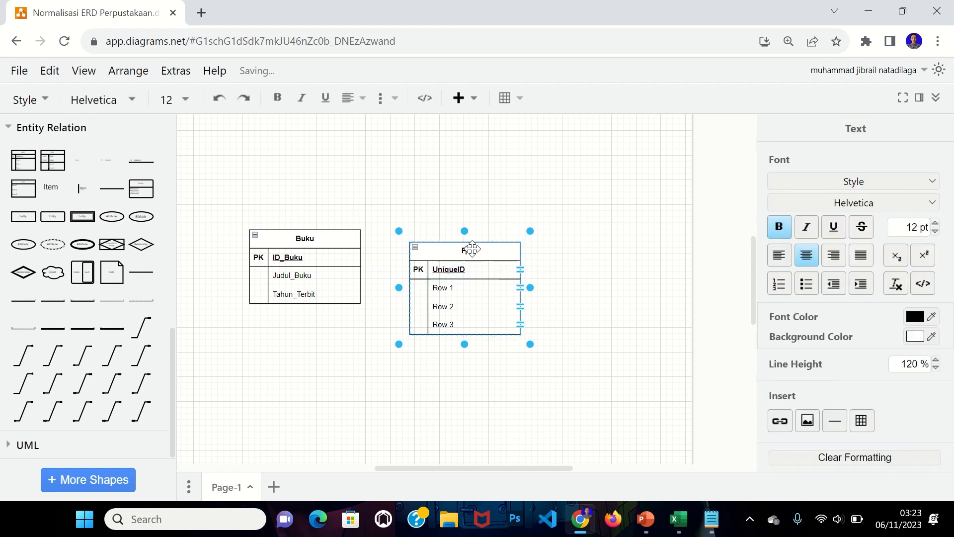
text(enulis)
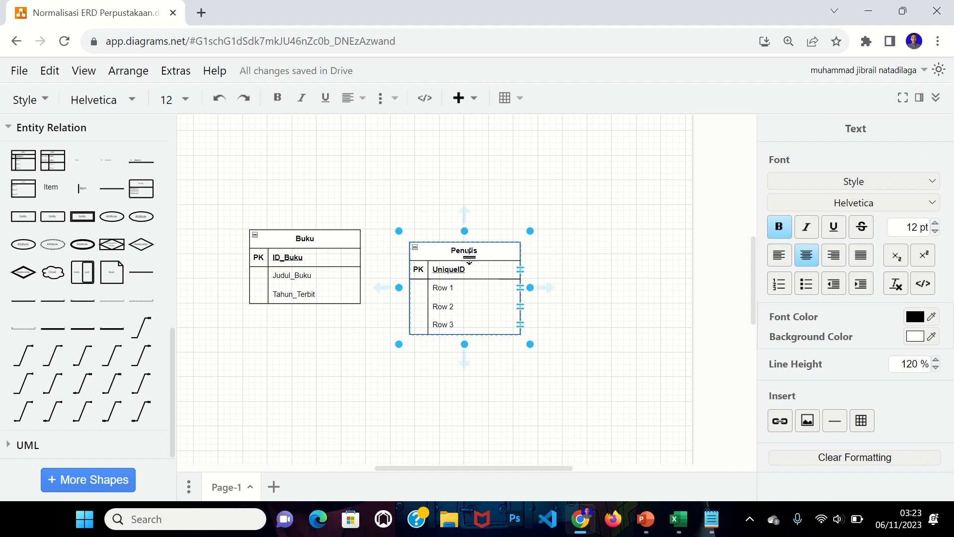
click(465, 268)
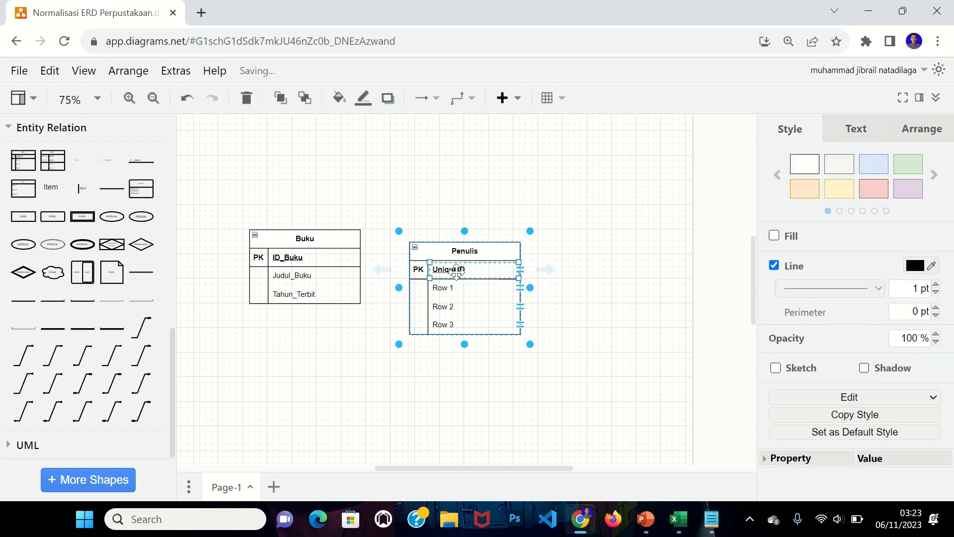
double_click(457, 274)
text(ID)
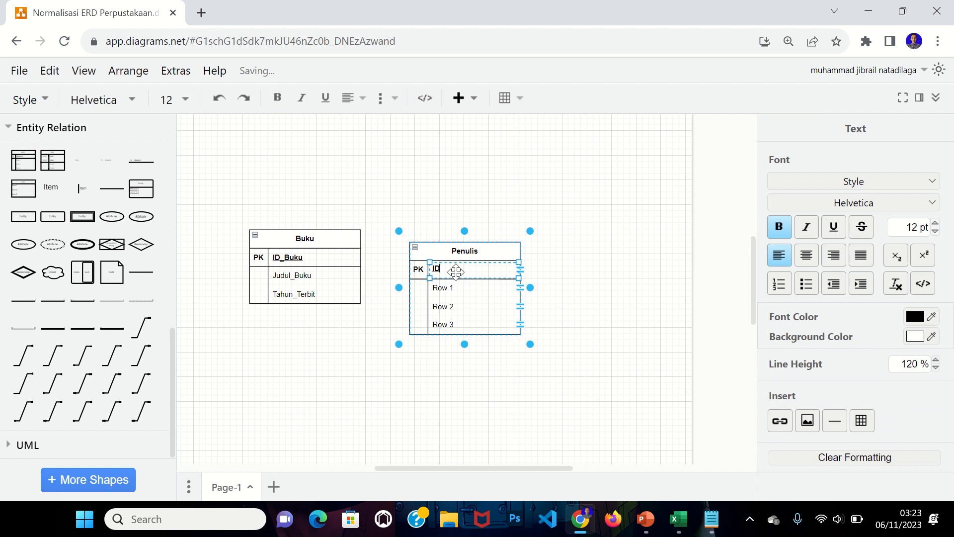
text(_Penulis)
Name the Penulis table's first plain row Nama_Penulis
double_click(456, 288)
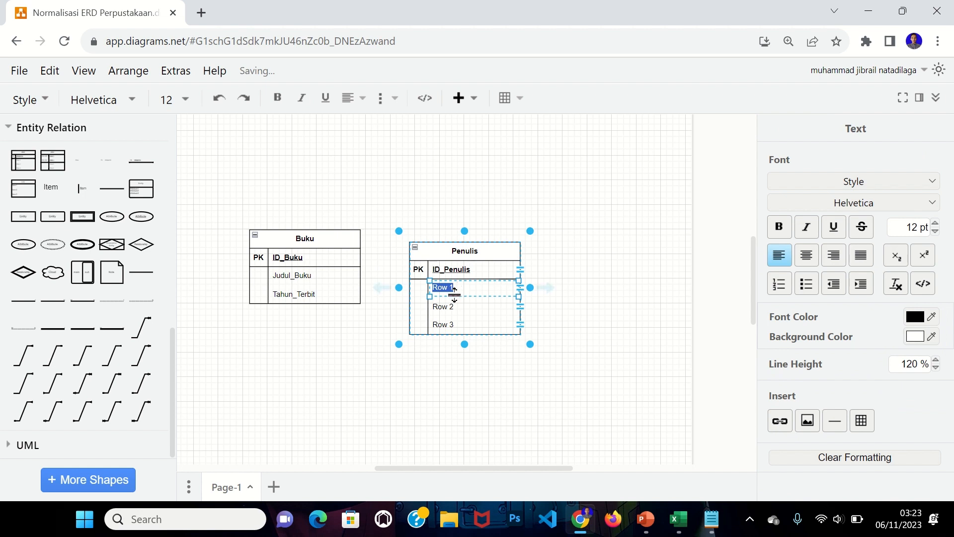
shift+click(461, 311)
text(Nama_Penulis)
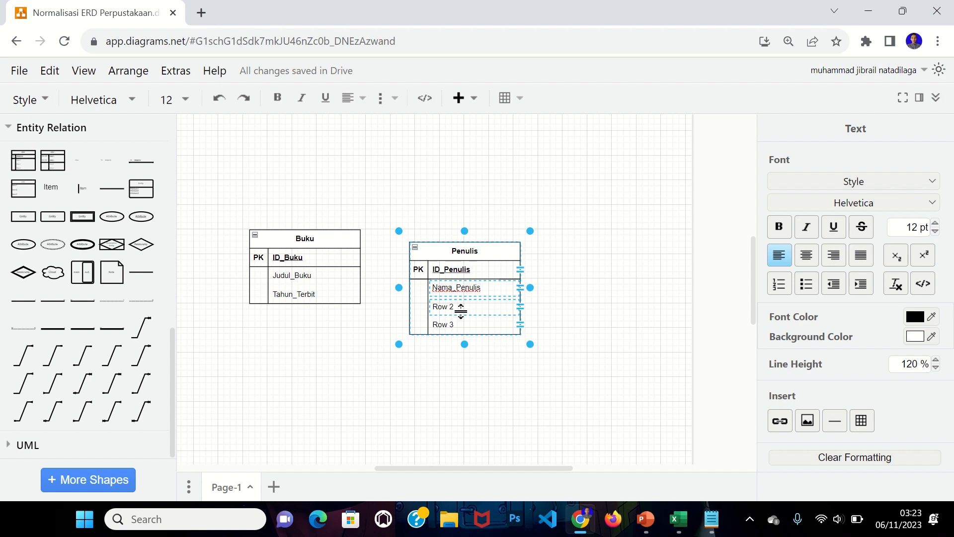
Delete the unused Row 2 from the Penulis table
click(460, 311)
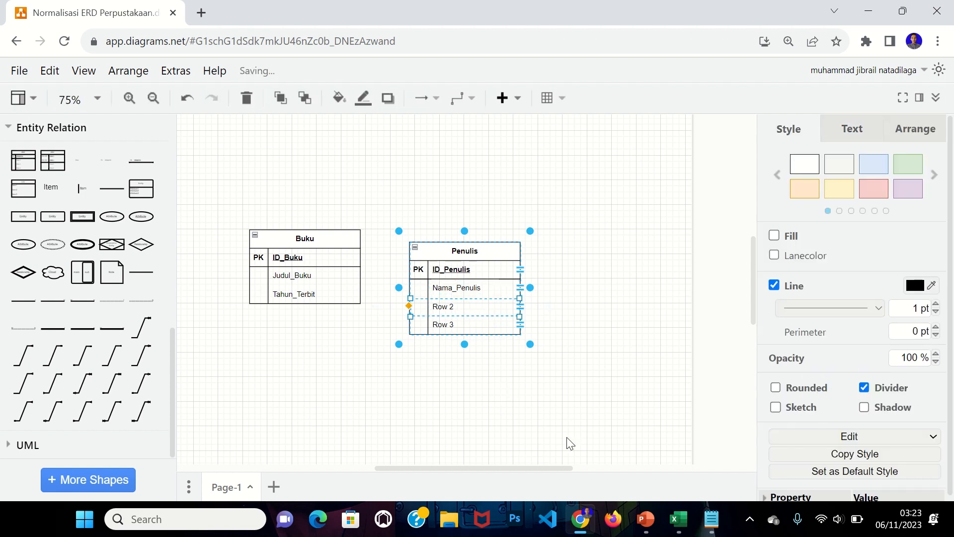
click(457, 299)
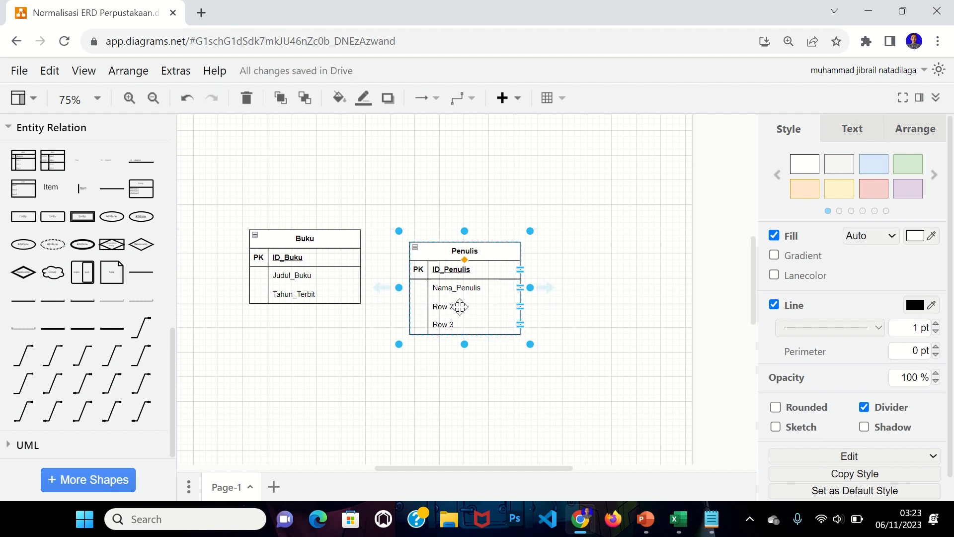
click(460, 307)
key(Delete)
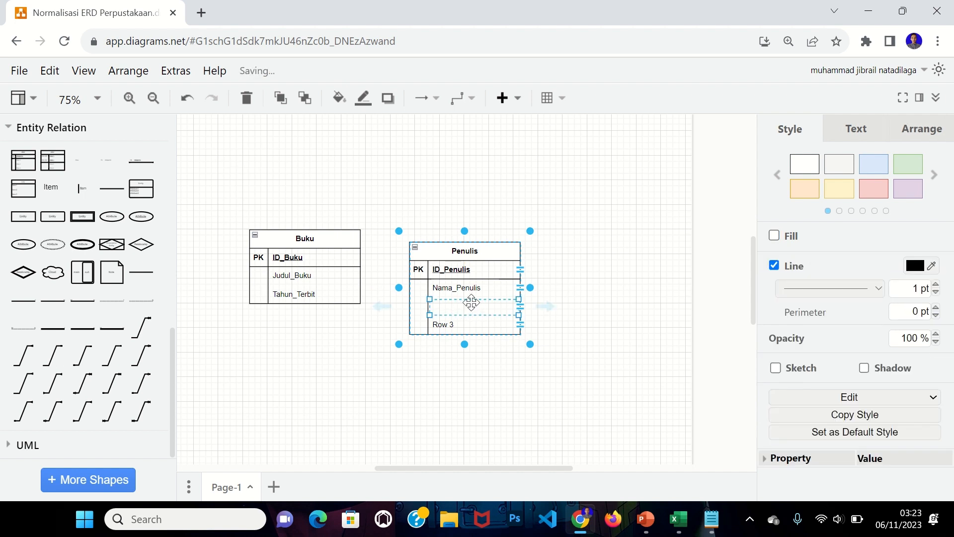
key(Delete)
Clear the Row 3 label from the last row of the Penulis table
click(470, 305)
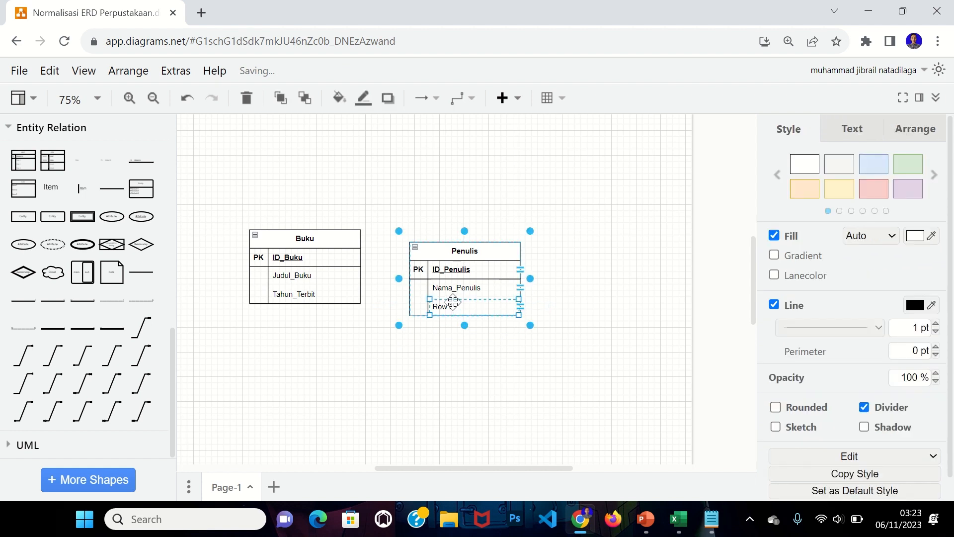
click(453, 301)
key(Delete)
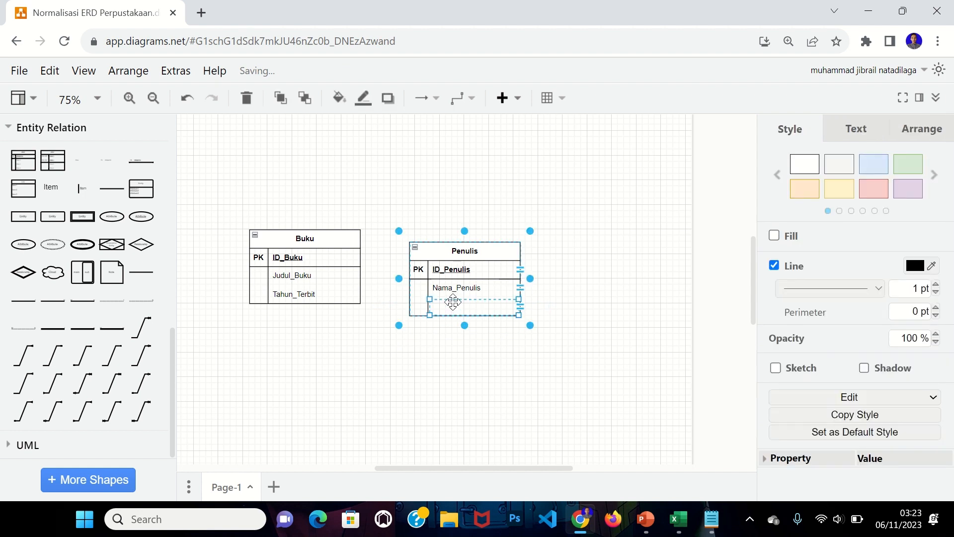
click(511, 399)
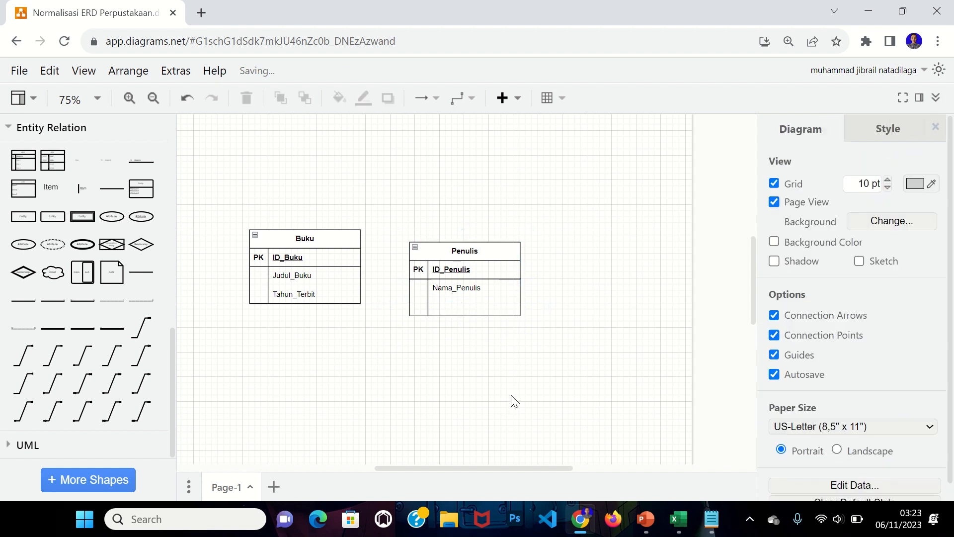
click(454, 300)
click(457, 307)
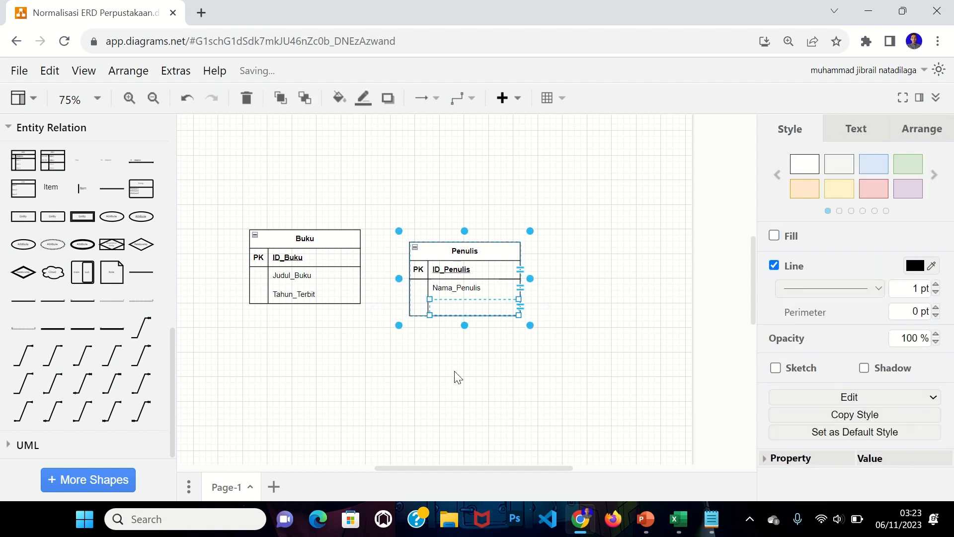
click(457, 377)
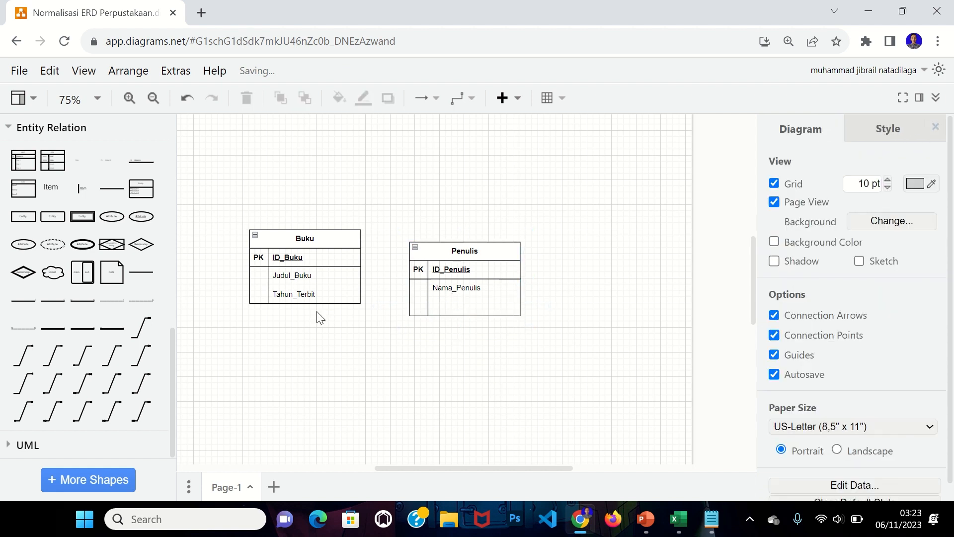
Insert a third table with a PK row beside the Penulis table and title it Peminjam, following the Excel workbook
click(14, 165)
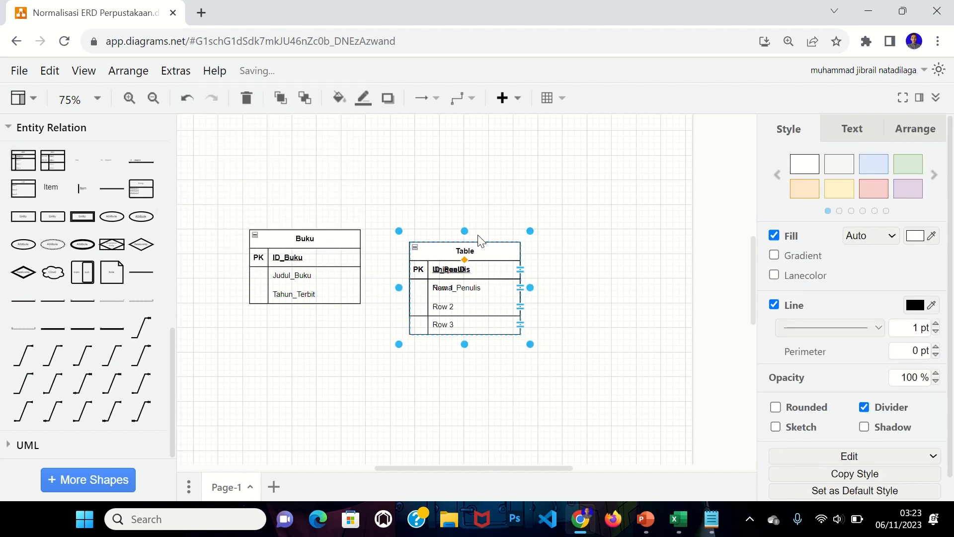
drag(481, 245, 618, 289)
click(679, 518)
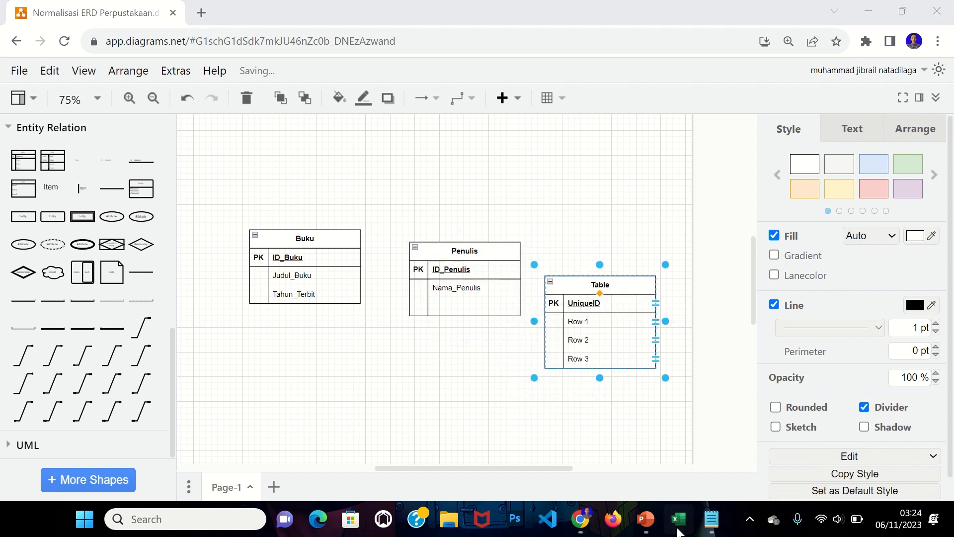
scroll(729, 415, down, 2)
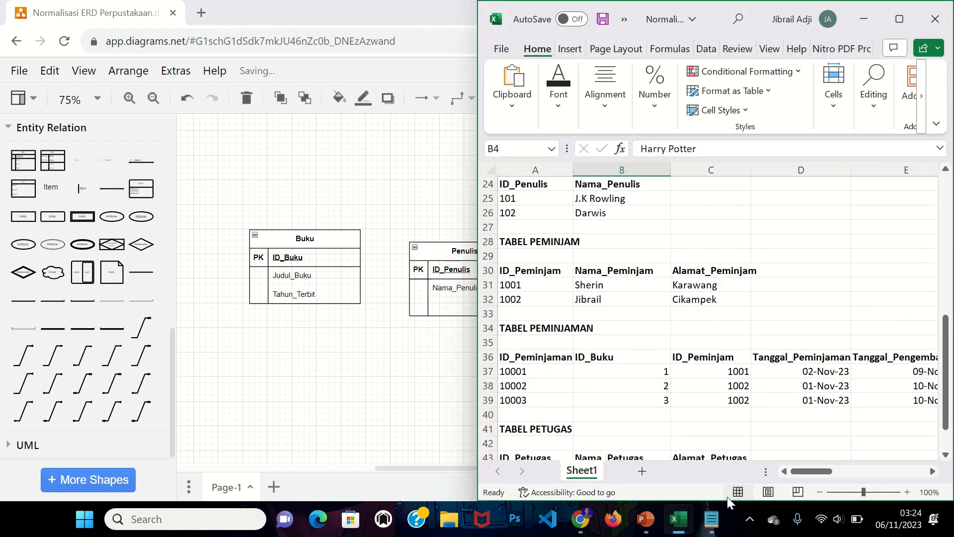
click(683, 519)
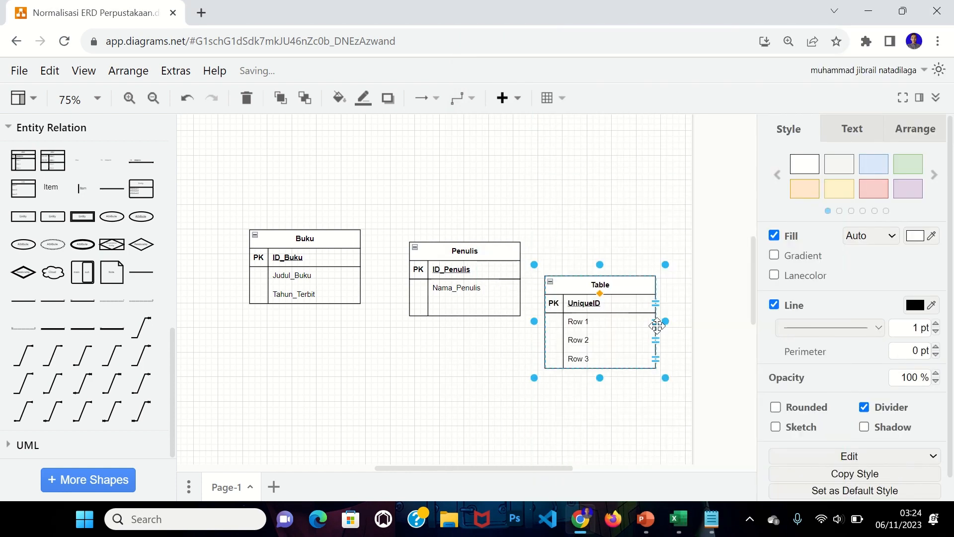
double_click(621, 284)
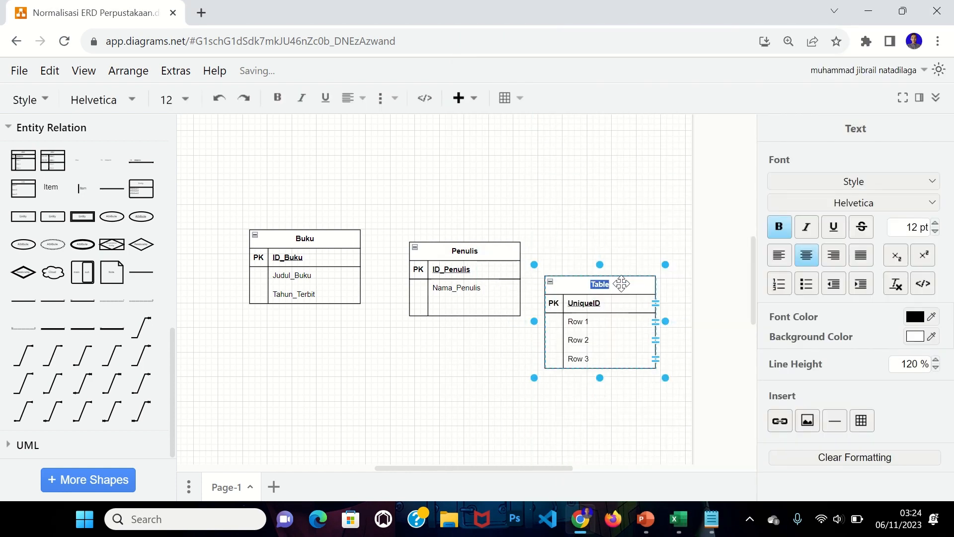
text(Pemina)
key(BackSpace)
text(jam)
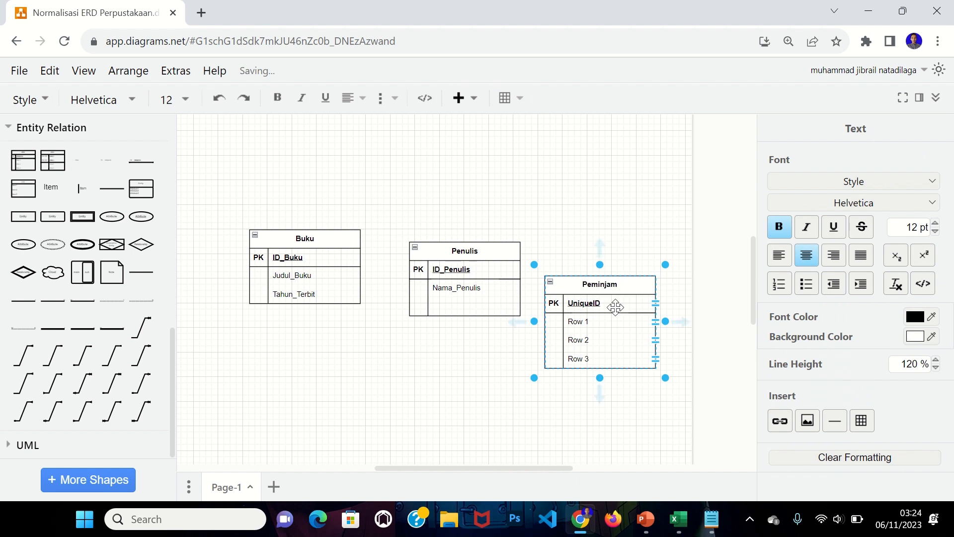
Name the Peminjam table's primary key ID_Peminjam
double_click(613, 304)
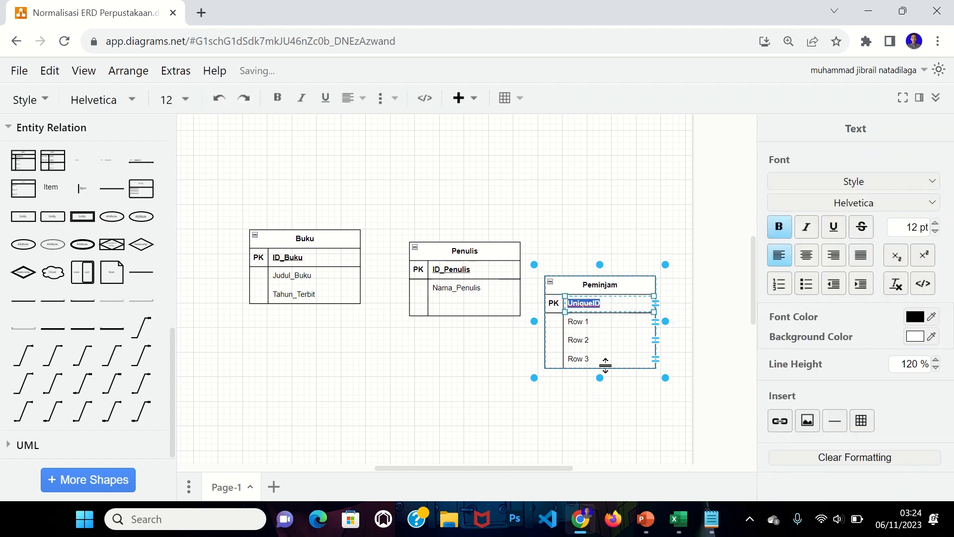
key(BackSpace)
text(ID_Peminjam)
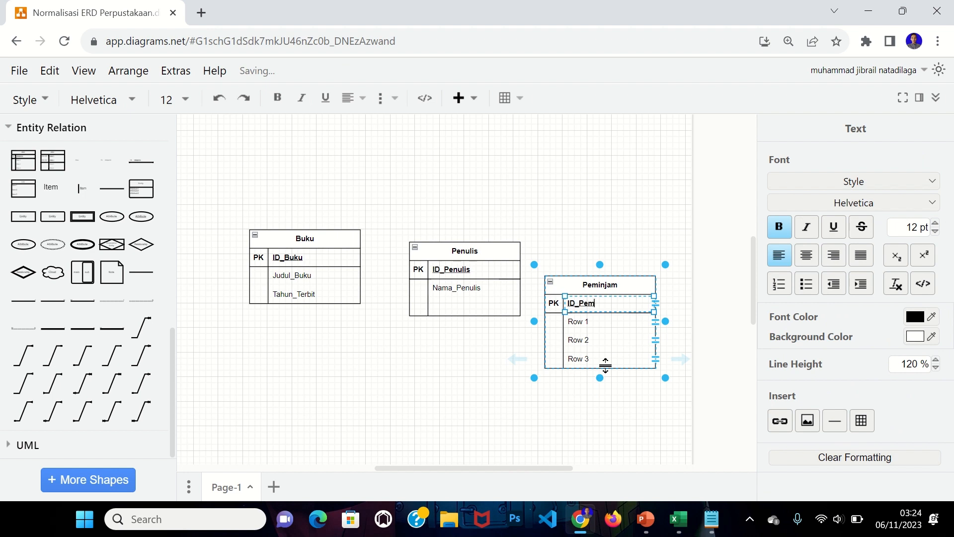
Name the Peminjam table's first two plain rows Nama_Peminjam and Alamat_Peminjam, following the columns in the Excel workbook
click(675, 529)
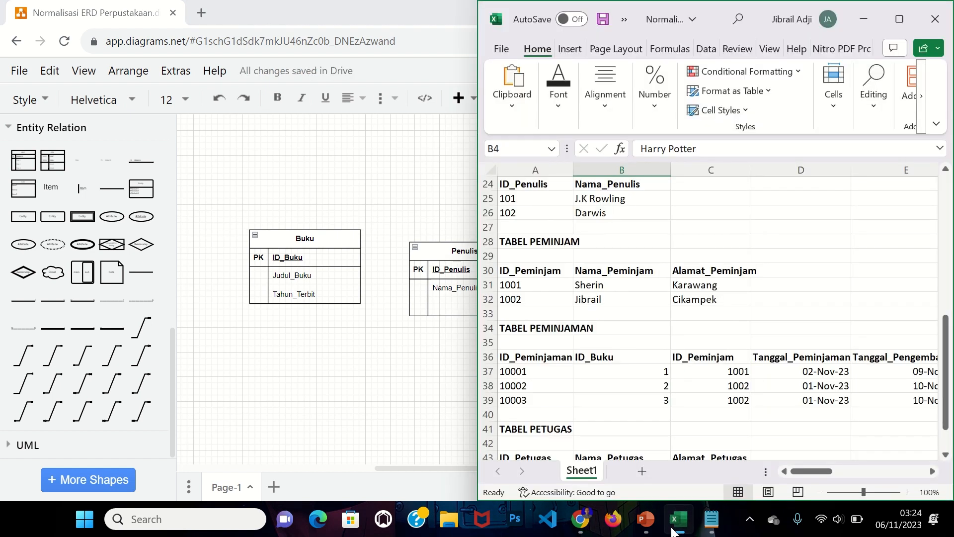
click(674, 530)
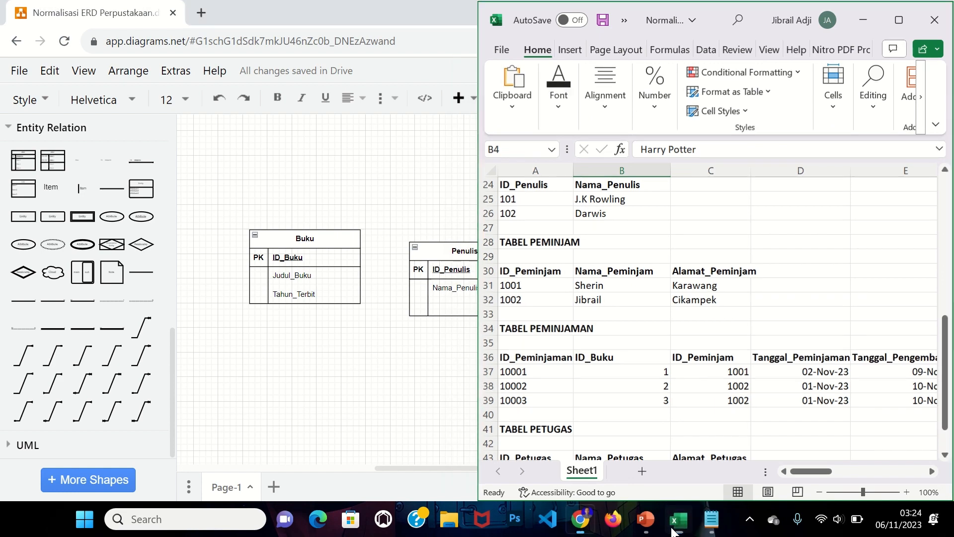
double_click(587, 324)
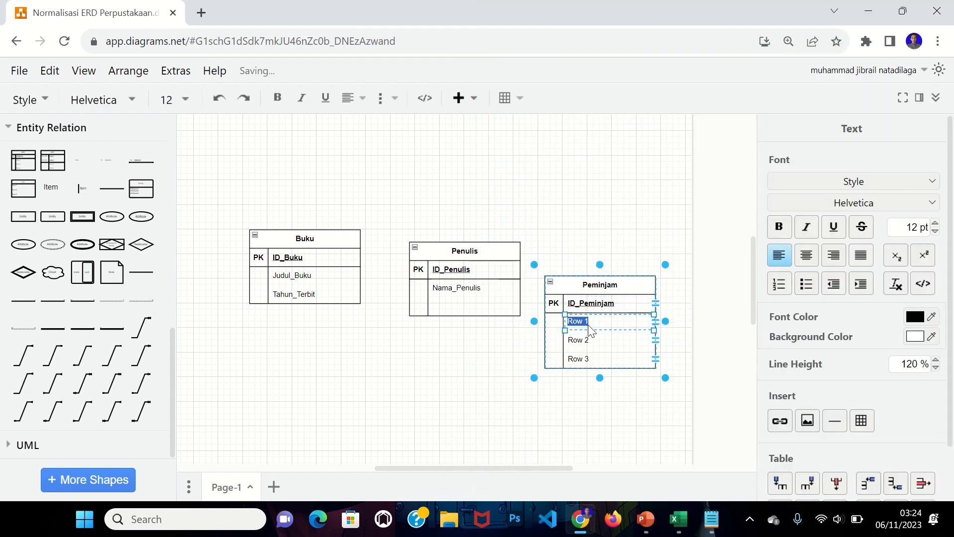
text(Nama_Peminjam)
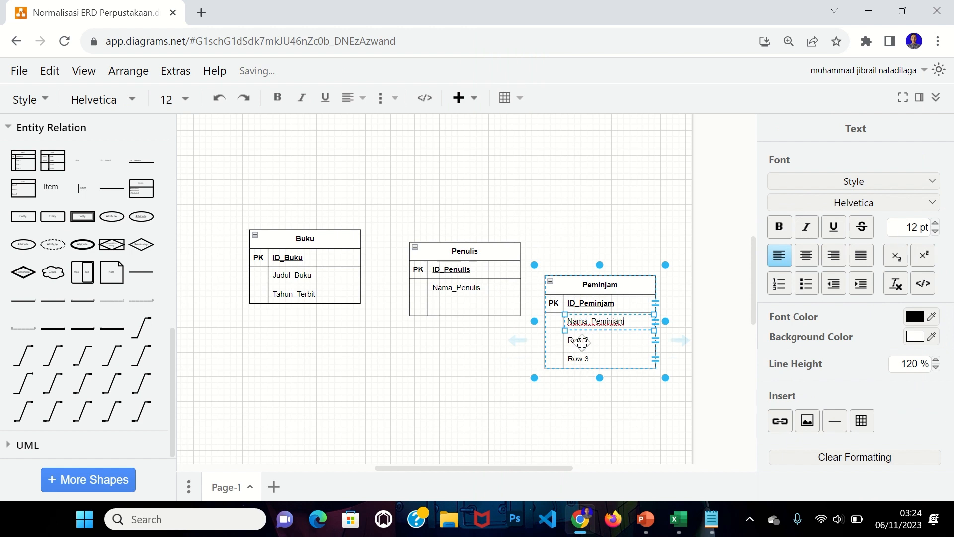
double_click(582, 342)
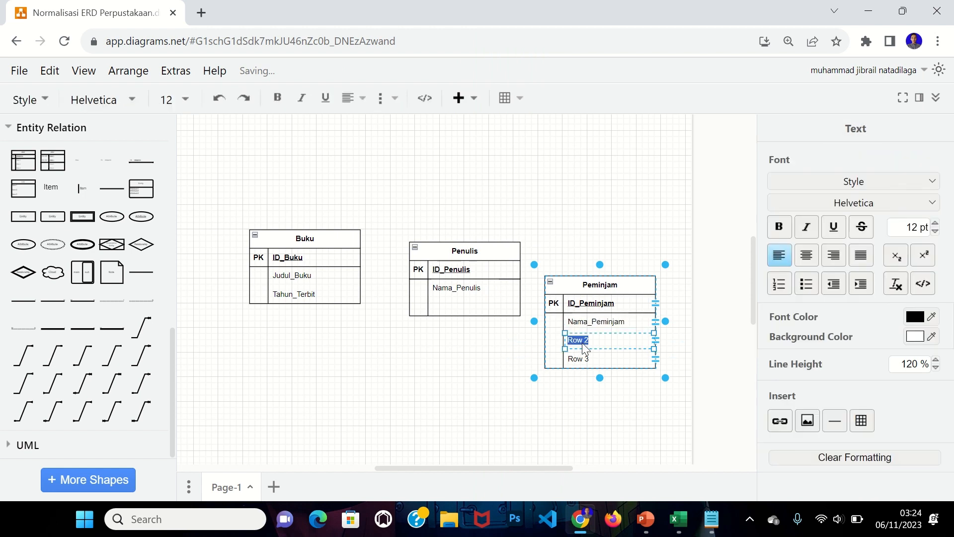
text(Alamat_Peminjam)
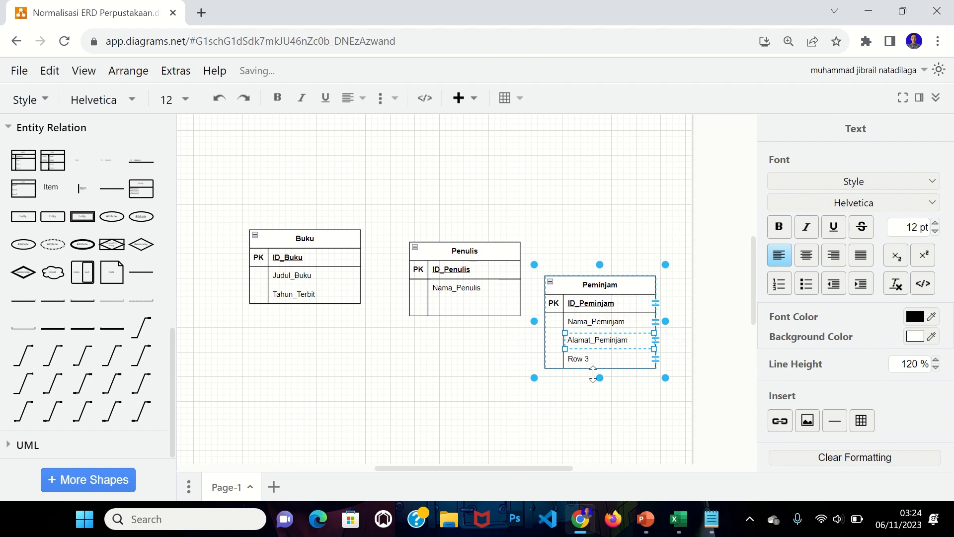
Clear the Row 3 label from the last row of the Peminjam table after checking its columns in the Excel workbook
click(581, 358)
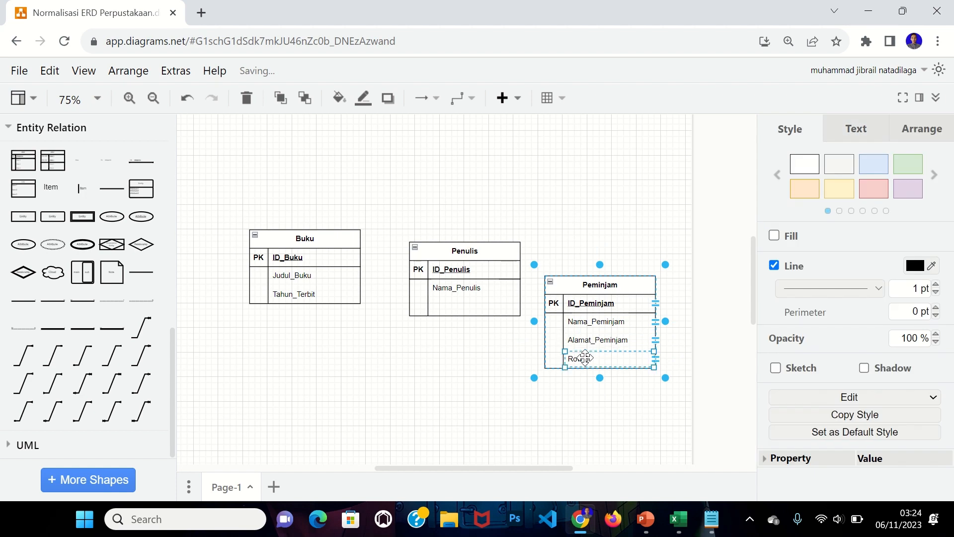
click(653, 510)
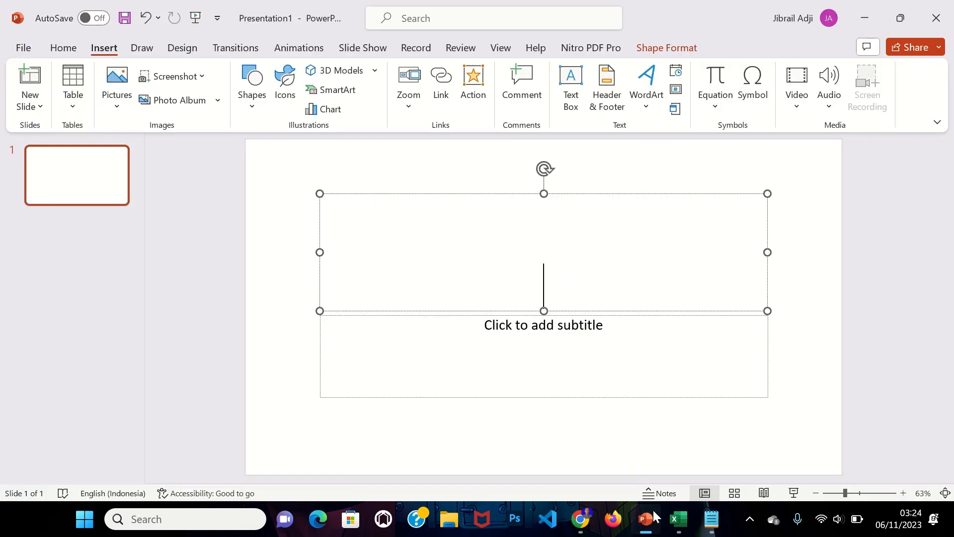
click(652, 508)
click(693, 533)
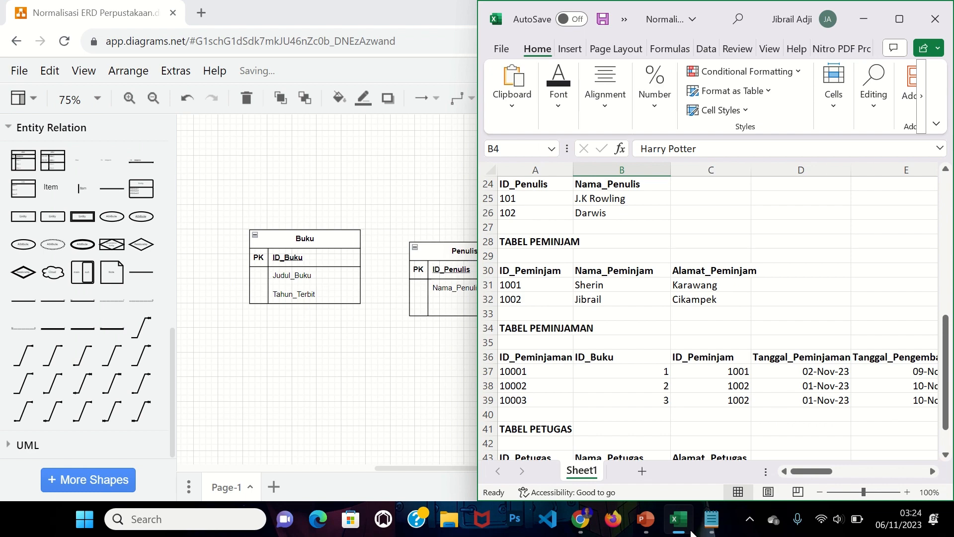
click(692, 533)
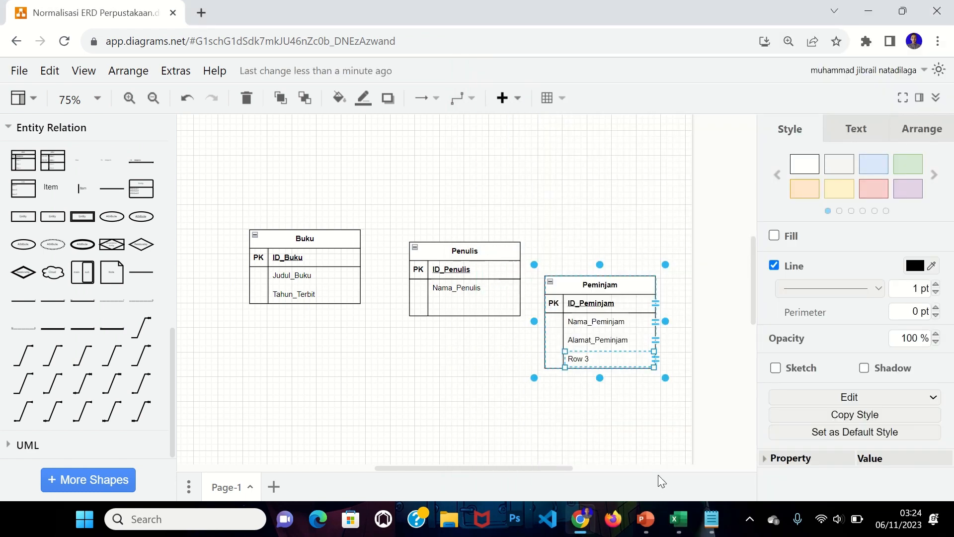
key(Delete)
Move the Penulis table higher and place the Peminjam table beneath it, leaving both beside the Buku table
drag(486, 250, 491, 155)
click(591, 289)
drag(591, 289, 485, 266)
scroll(292, 372, down, 2)
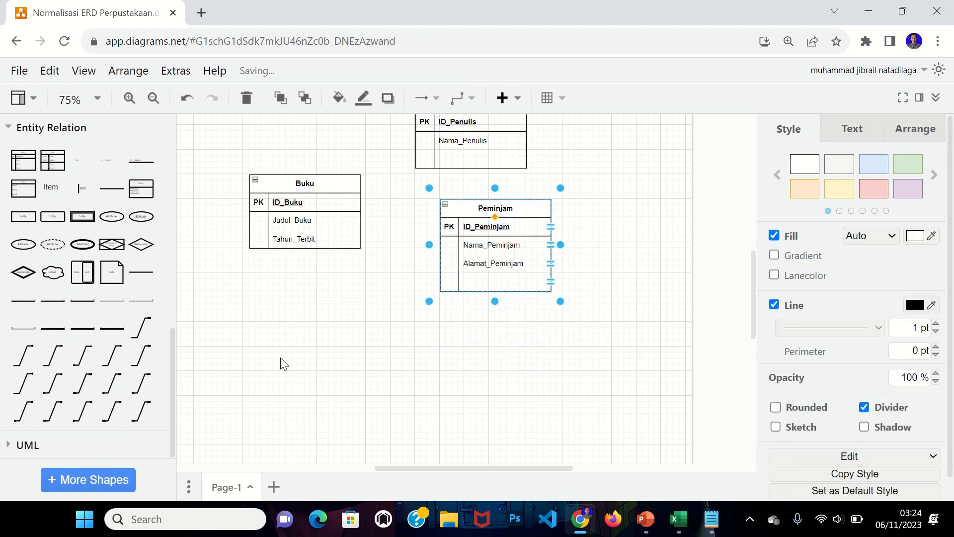
Insert a fourth table with a PK row beneath the Buku and Peminjam tables and look up its structure in the Excel workbook
click(34, 171)
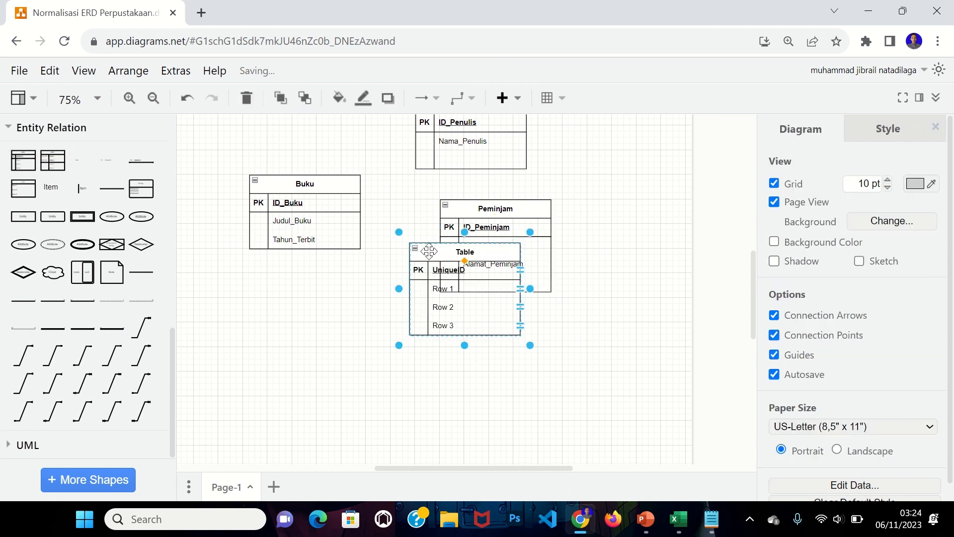
drag(430, 247, 362, 308)
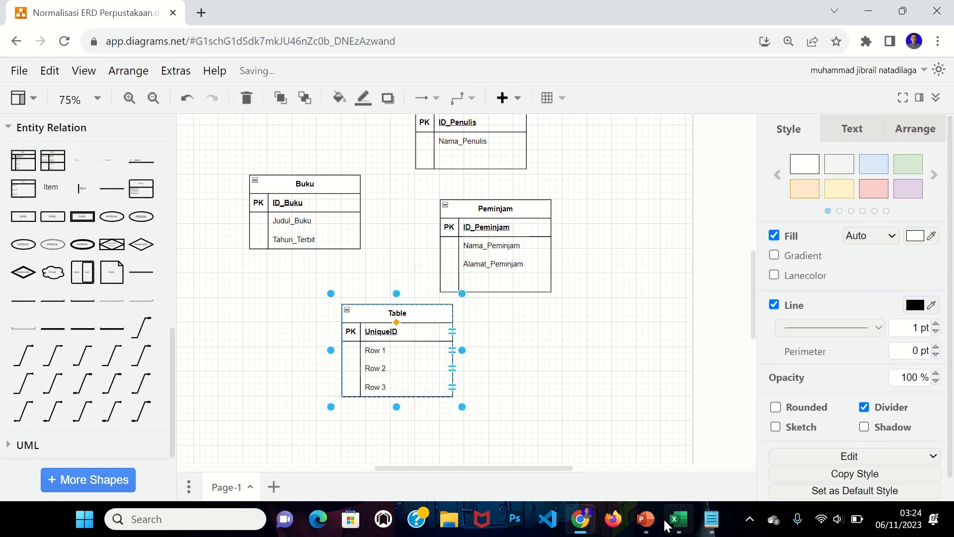
click(678, 519)
scroll(677, 412, down, 3)
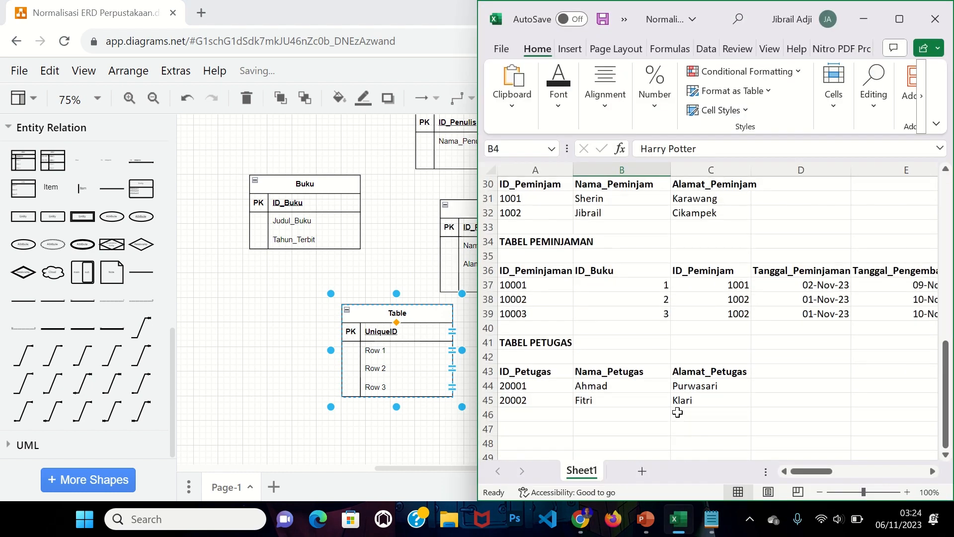
click(678, 520)
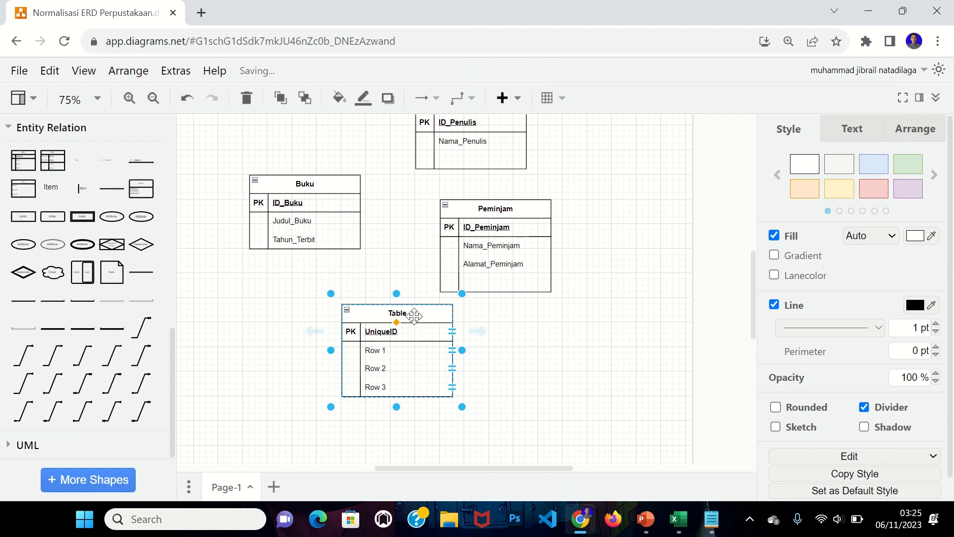
Title the new table Peminjaman and name its primary key ID_Peminjaman
double_click(414, 315)
text(P)
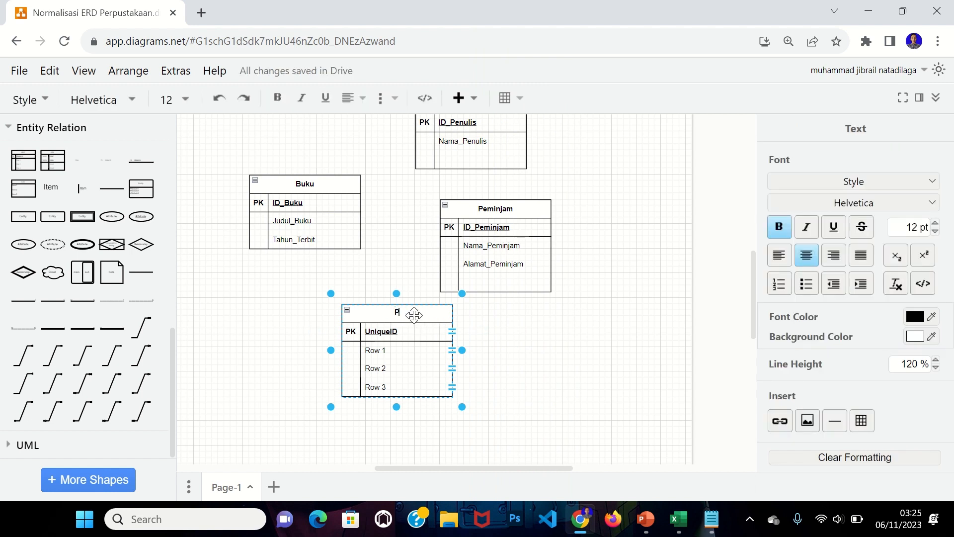
text(eminjaman)
double_click(413, 332)
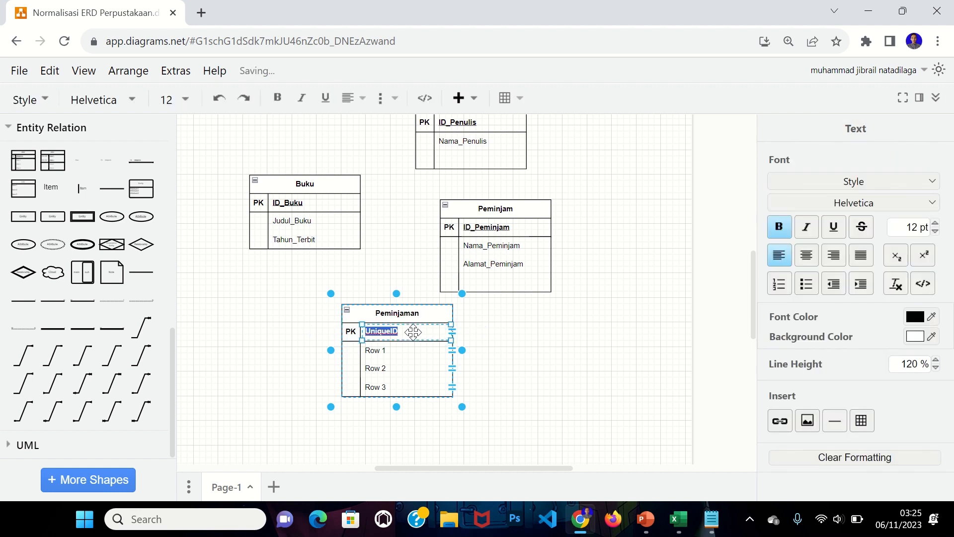
text(ID_Peminjaman)
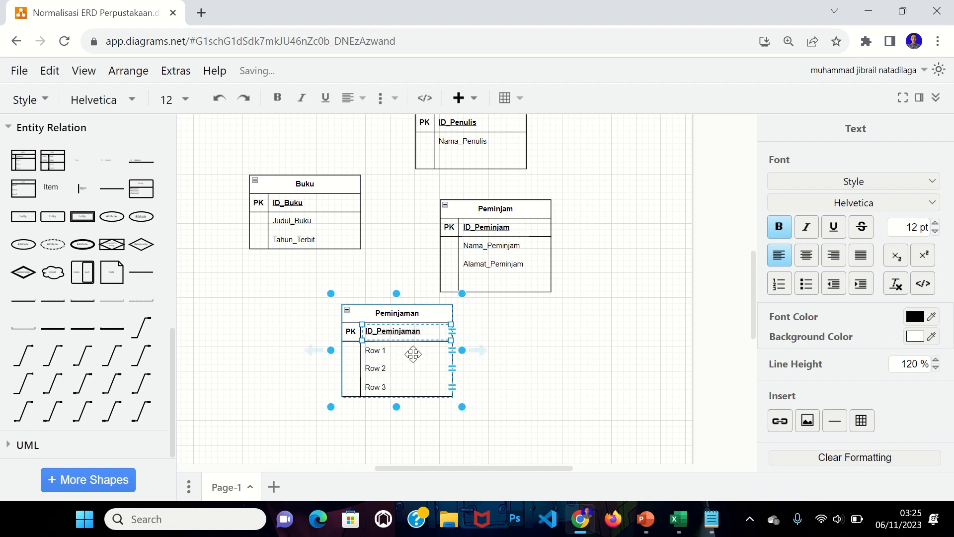
Name the Peminjaman table's first two plain rows Tanggal_Peminjaman and Tanggal_Pengembalian, following the columns in the Excel workbook
click(411, 353)
click(644, 530)
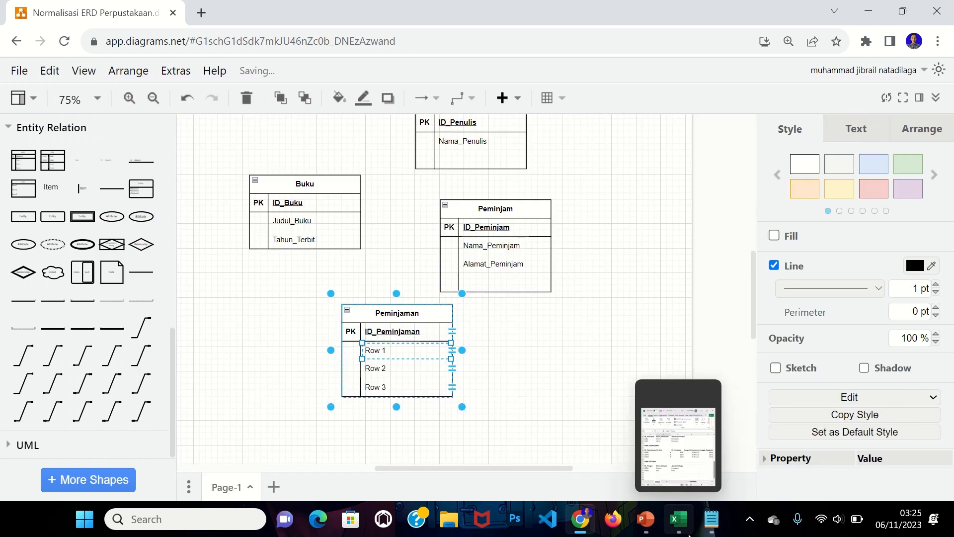
click(686, 534)
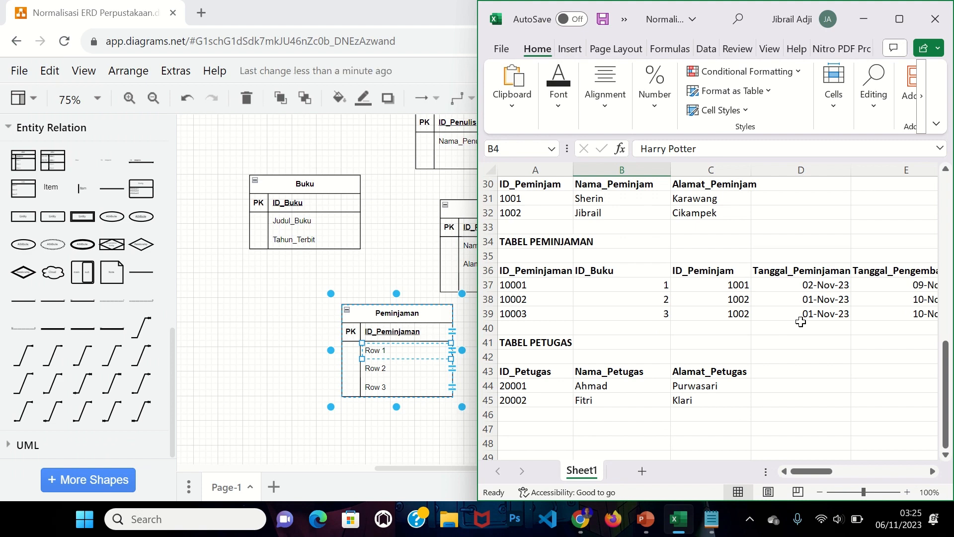
scroll(801, 323, right, 3)
scroll(798, 323, left, 3)
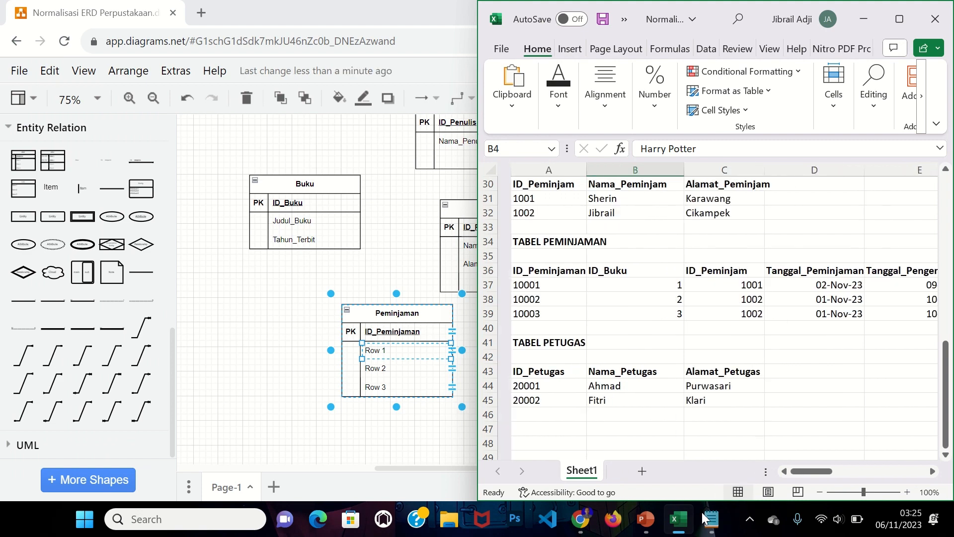
click(680, 528)
text(Ta)
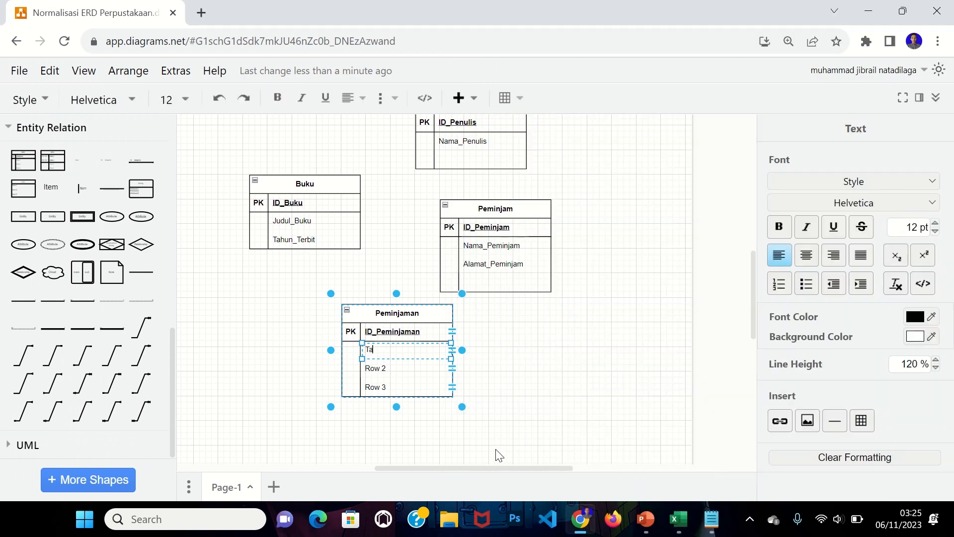
text(nnga)
text(l_Peminjama)
text(n)
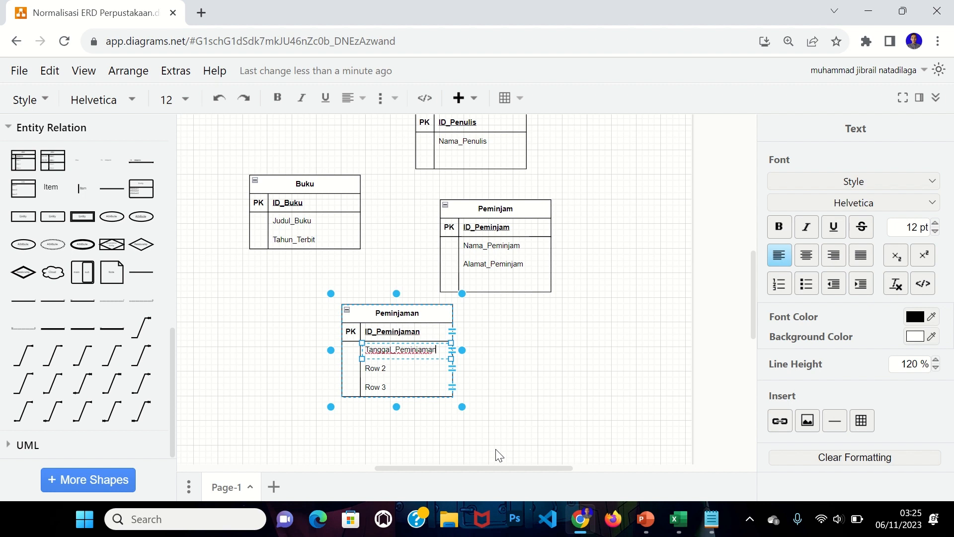
double_click(413, 368)
text(Tanggal_P)
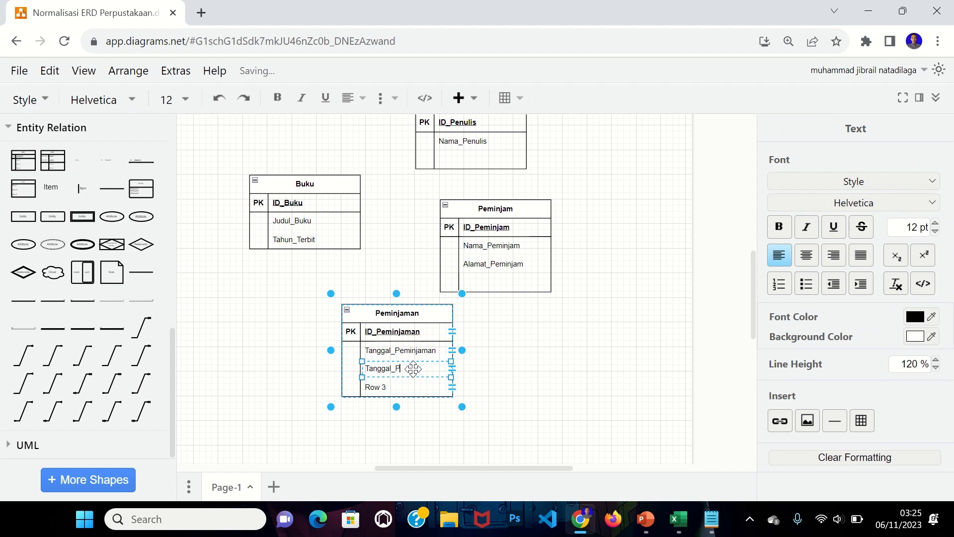
text(engembalian)
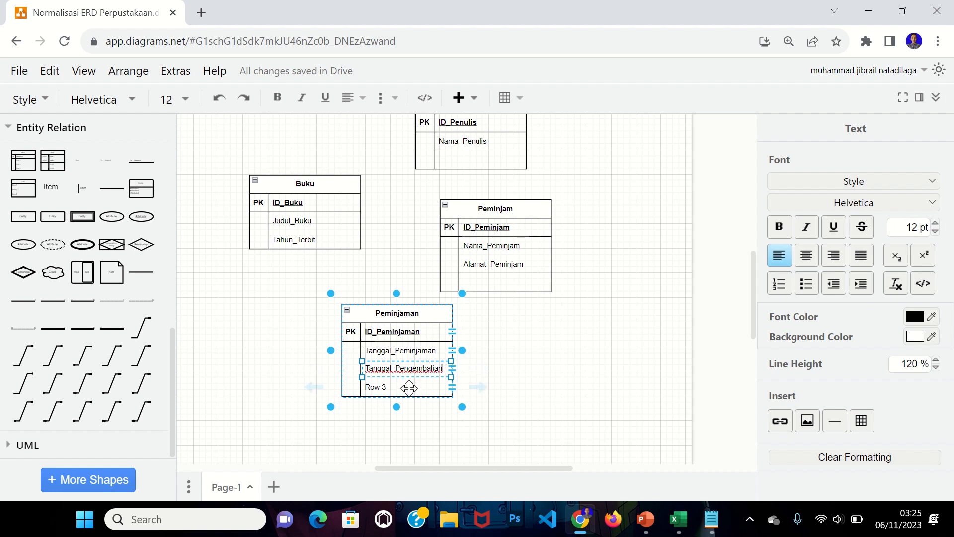
Clear the Row 3 label from the last row of the Peminjaman table after rechecking the Excel workbook
double_click(409, 388)
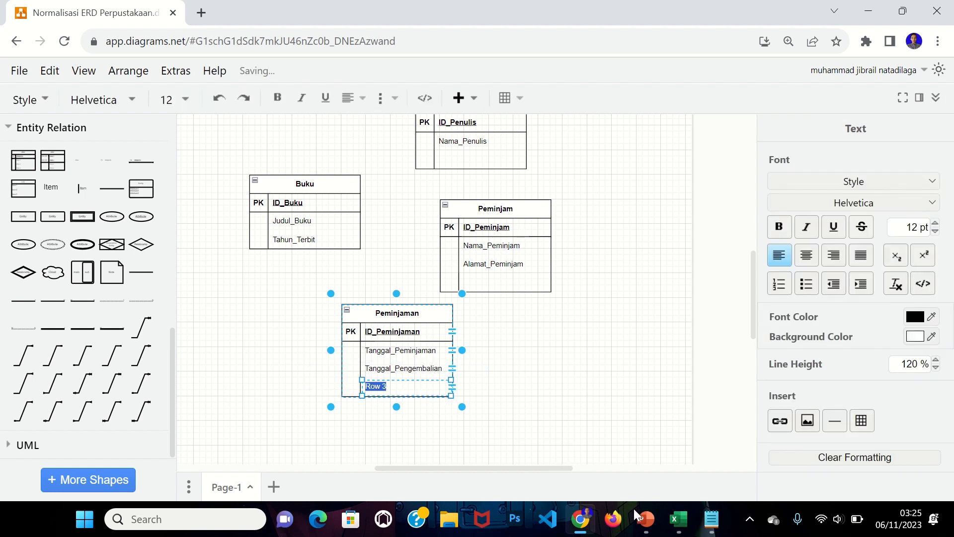
click(674, 527)
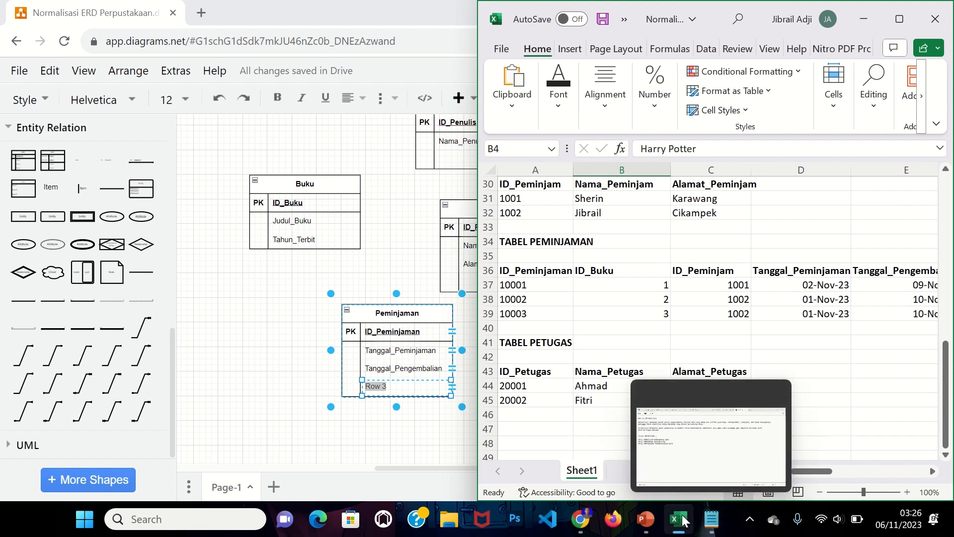
mouse_move(685, 521)
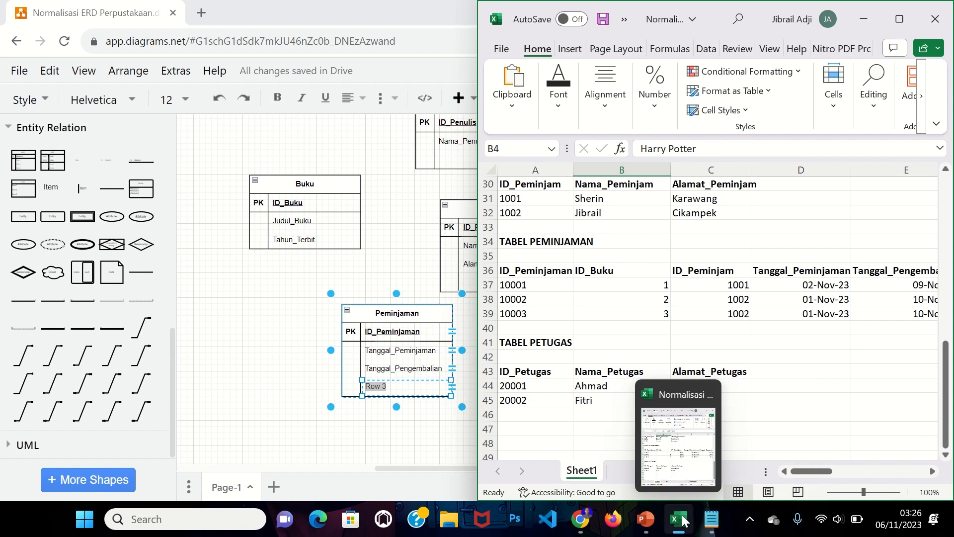
click(685, 522)
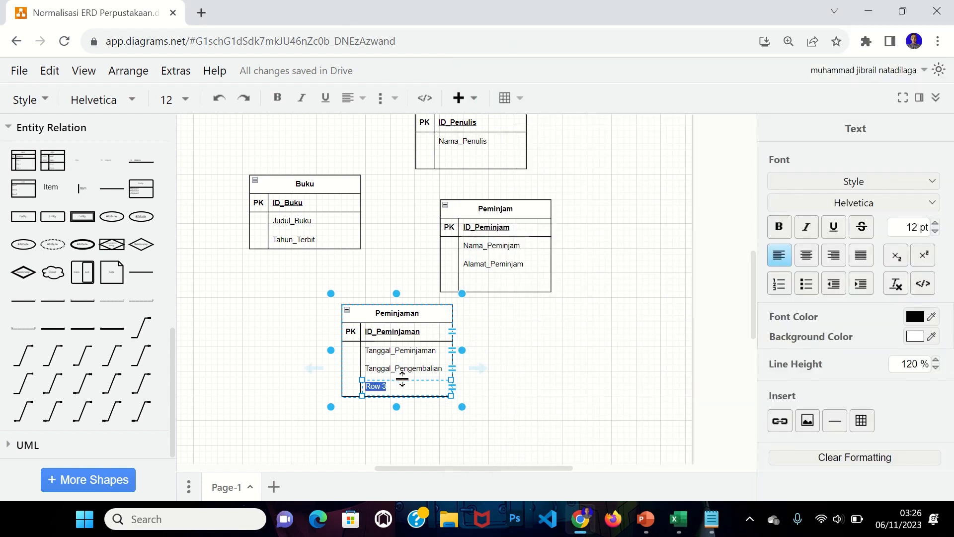
key(Escape)
key(Delete)
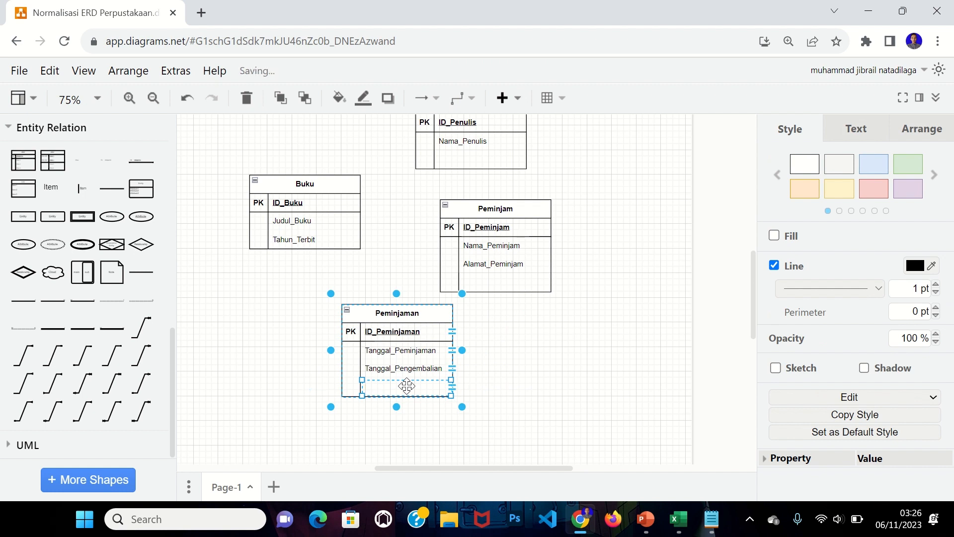
Try to place an FK row over the Peminjaman table's empty last row, clear its UniqueID label and delete the row
click(100, 154)
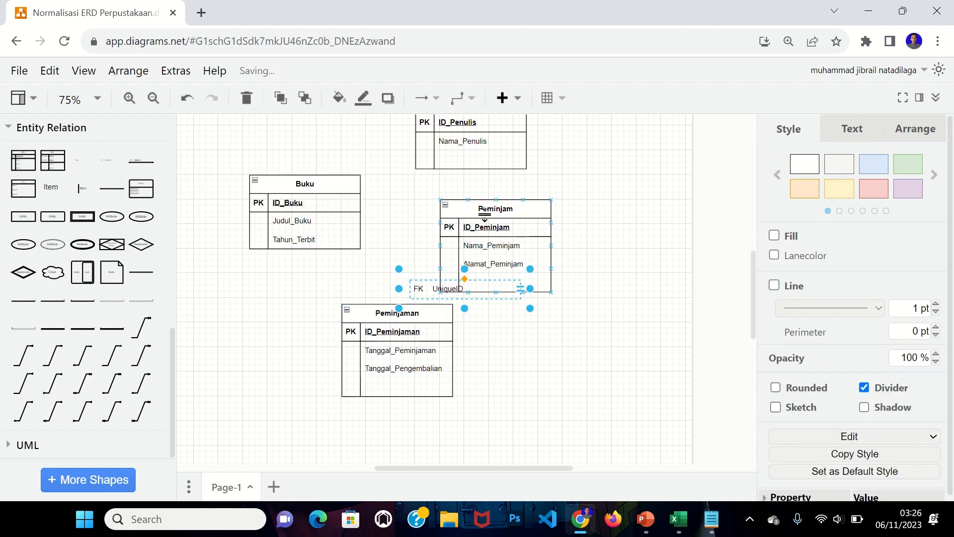
drag(504, 288, 453, 383)
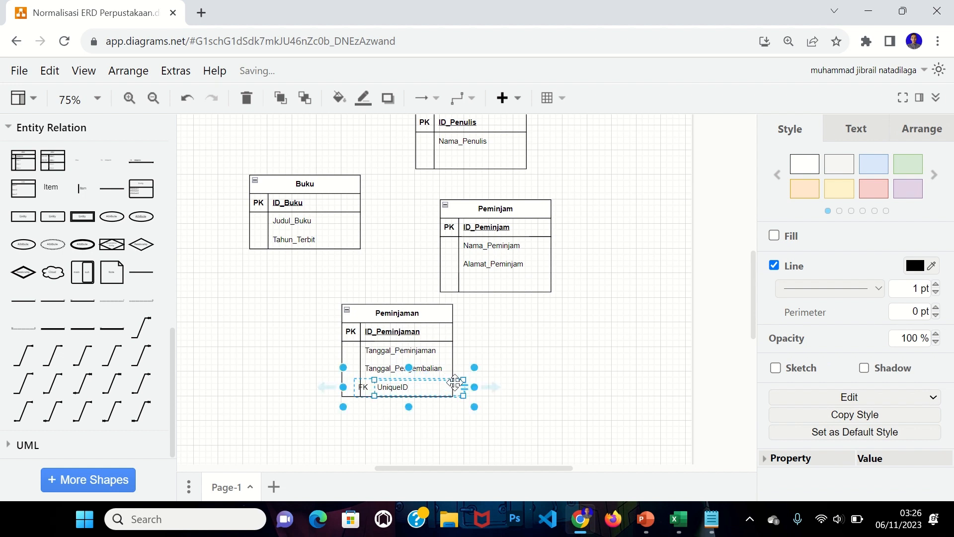
key(BackSpace)
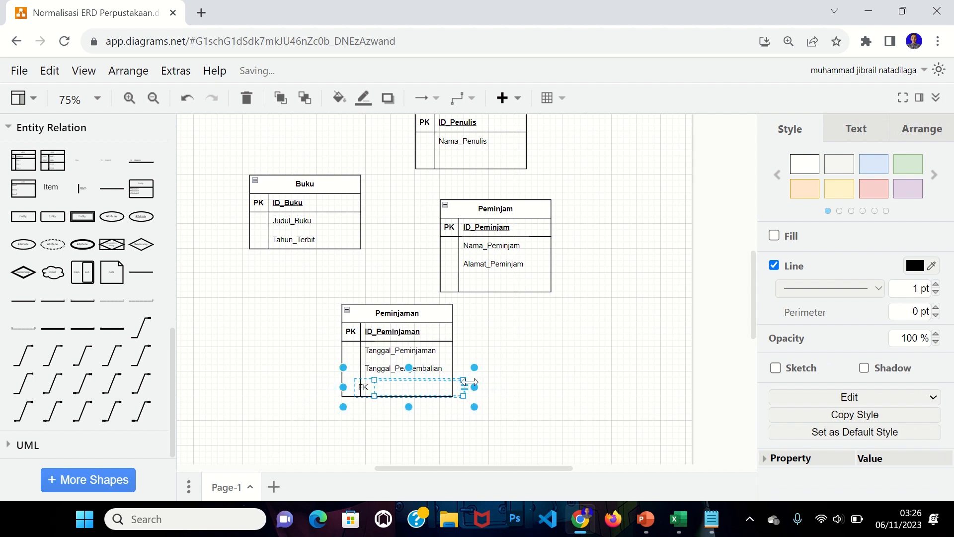
click(449, 419)
click(413, 386)
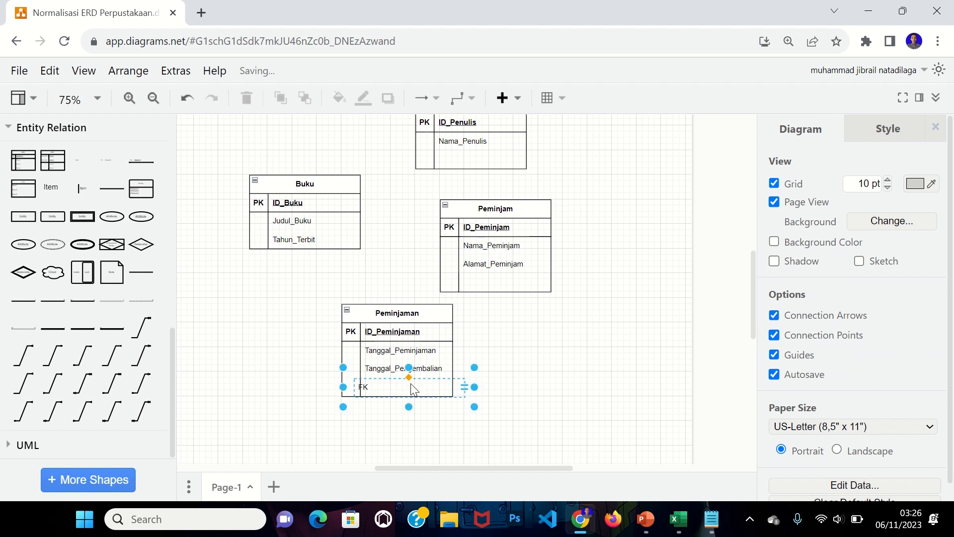
key(Delete)
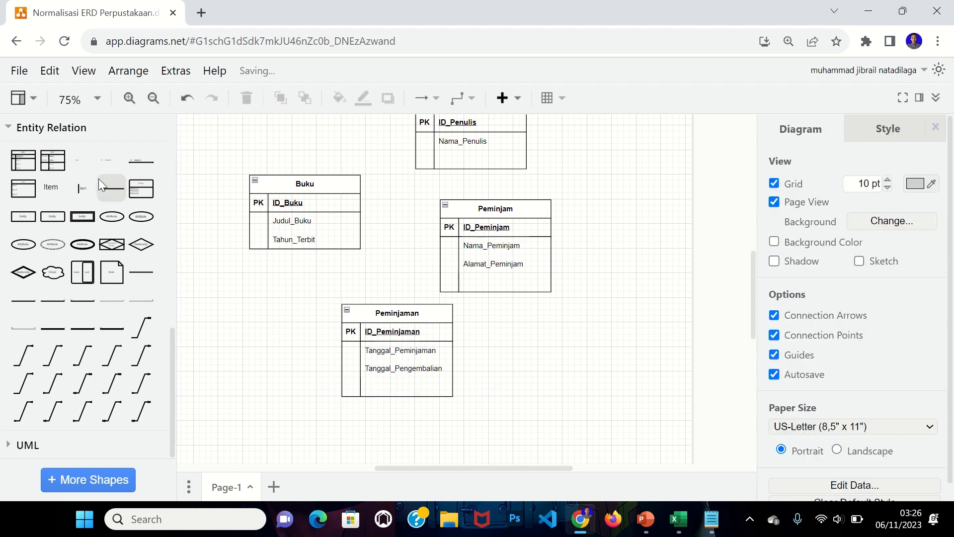
Insert a new FK row and position it on the empty last row of the Peminjaman table
click(110, 158)
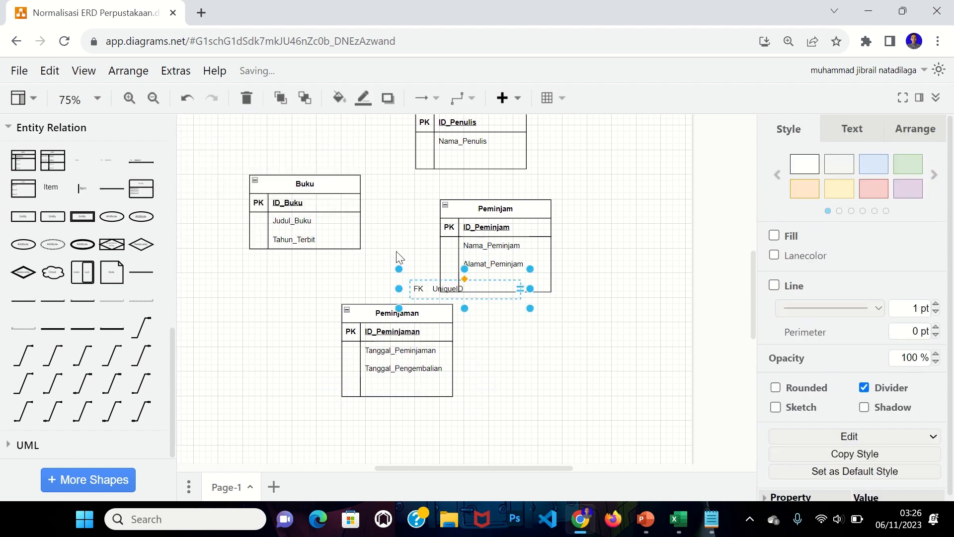
drag(433, 276, 381, 376)
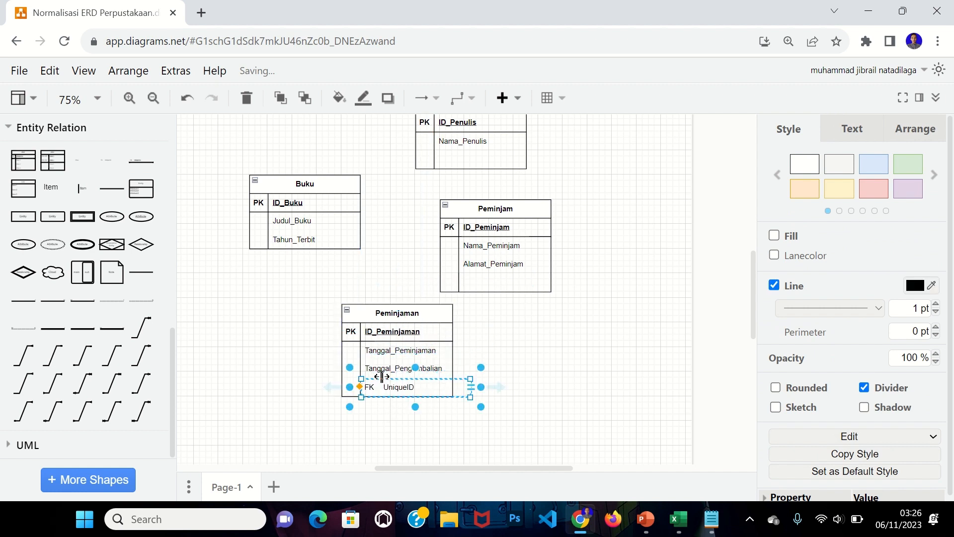
click(389, 436)
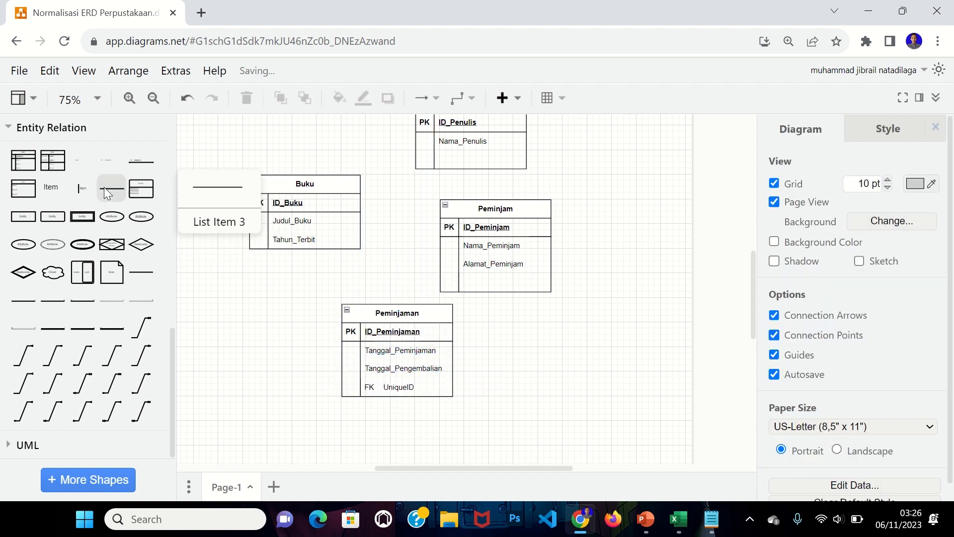
Insert a second FK row and readjust the first FK row's position over the Peminjaman table's last row
click(109, 157)
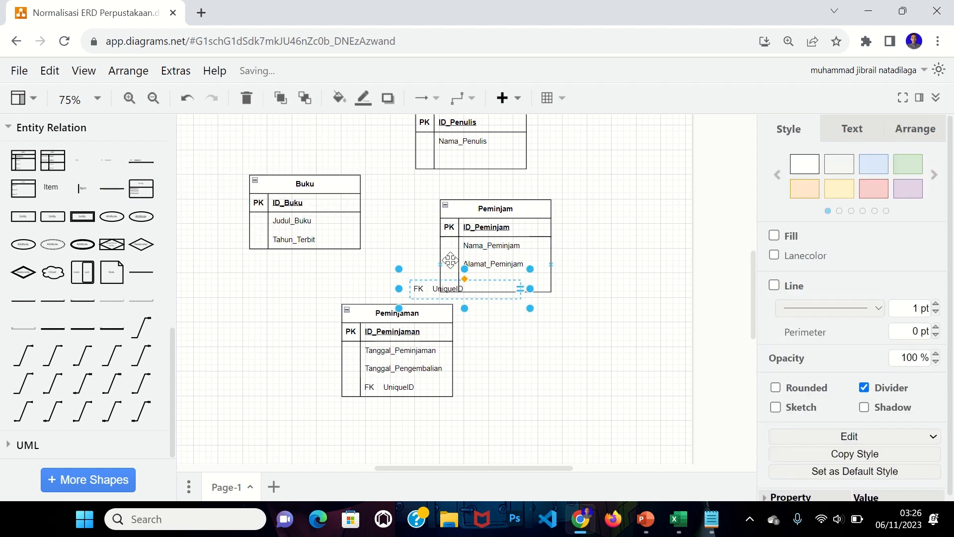
drag(449, 284, 367, 375)
click(539, 380)
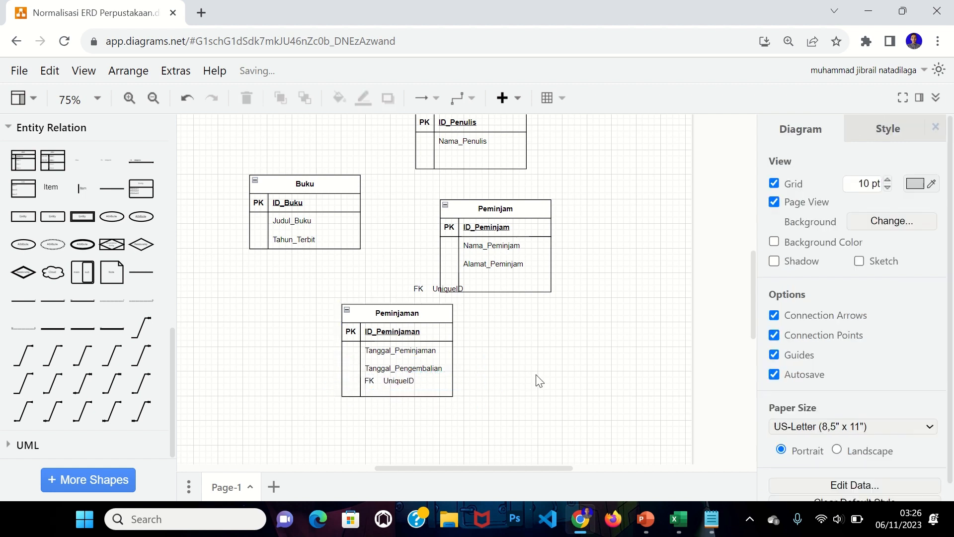
click(416, 380)
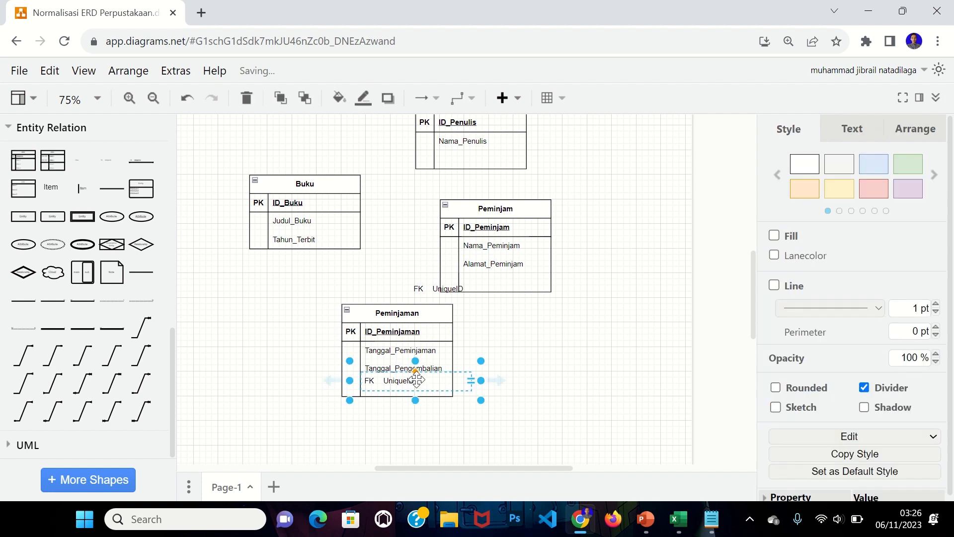
drag(415, 381, 417, 386)
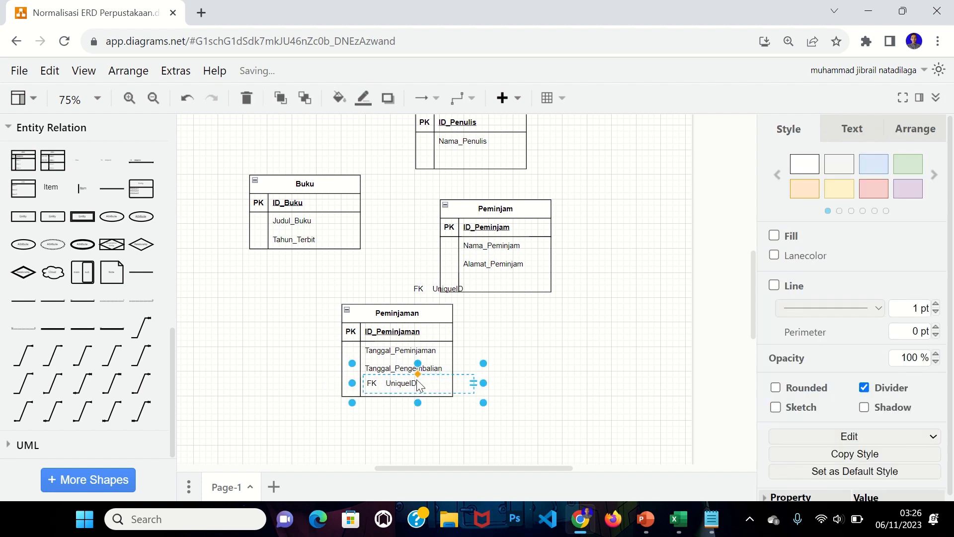
Try to stack the second FK row beneath the first and shift both up over the Peminjaman table, undoing the moves
click(462, 288)
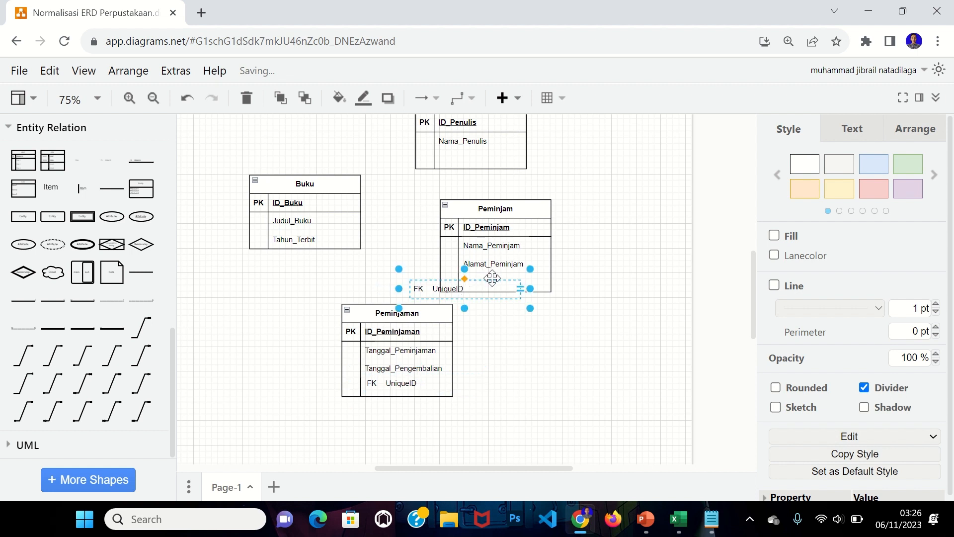
drag(490, 278, 431, 390)
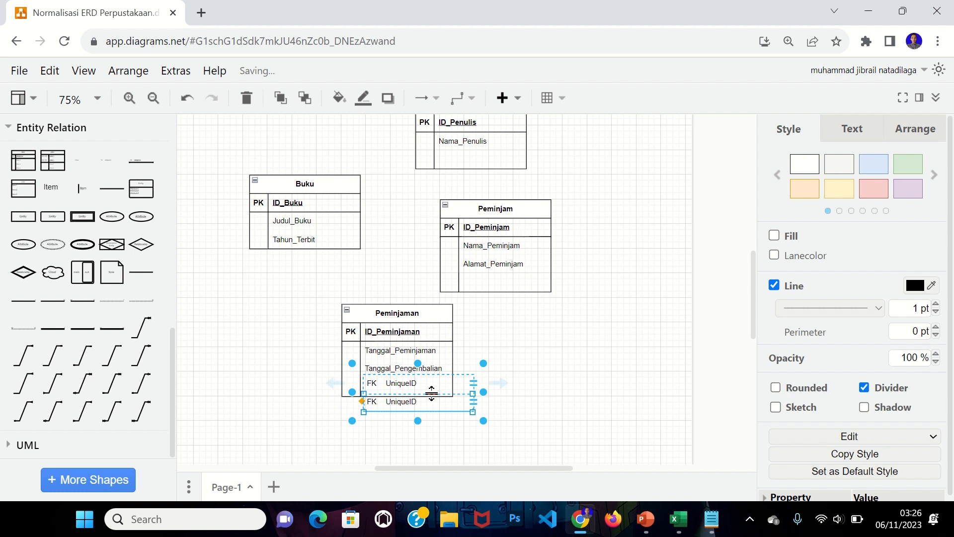
click(443, 412)
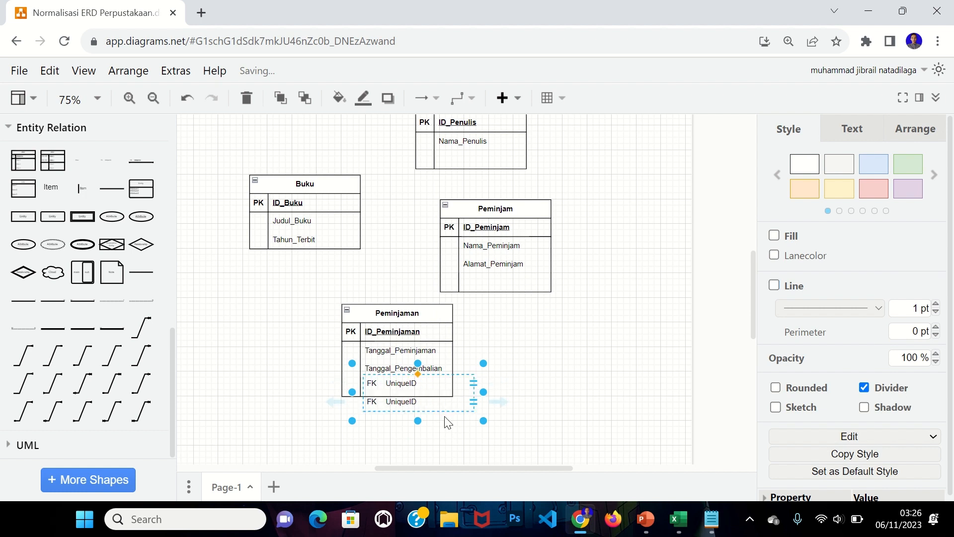
click(547, 378)
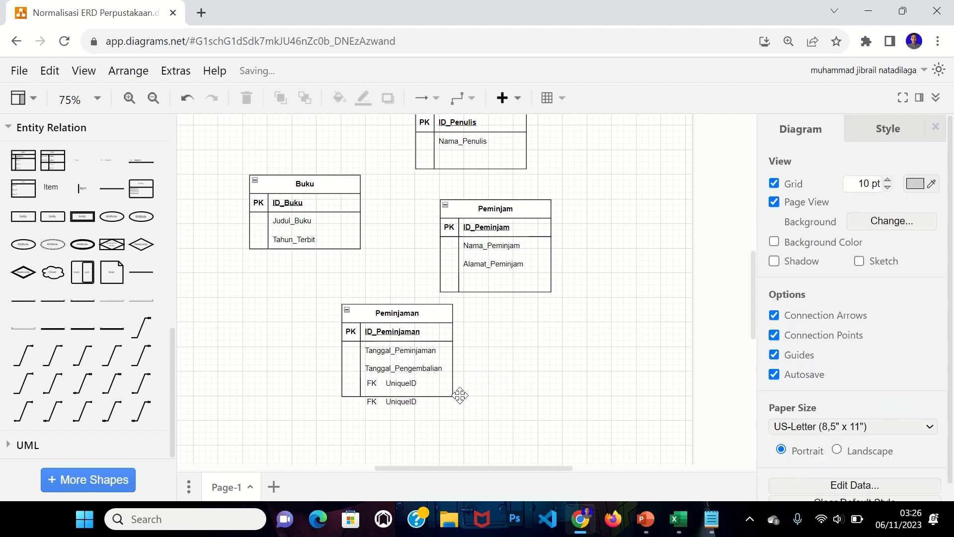
click(410, 404)
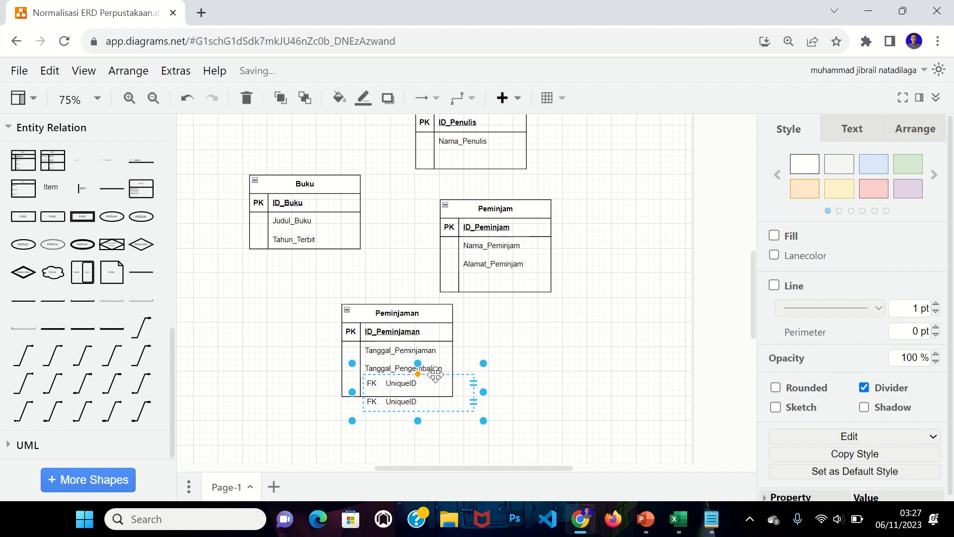
drag(434, 375, 435, 366)
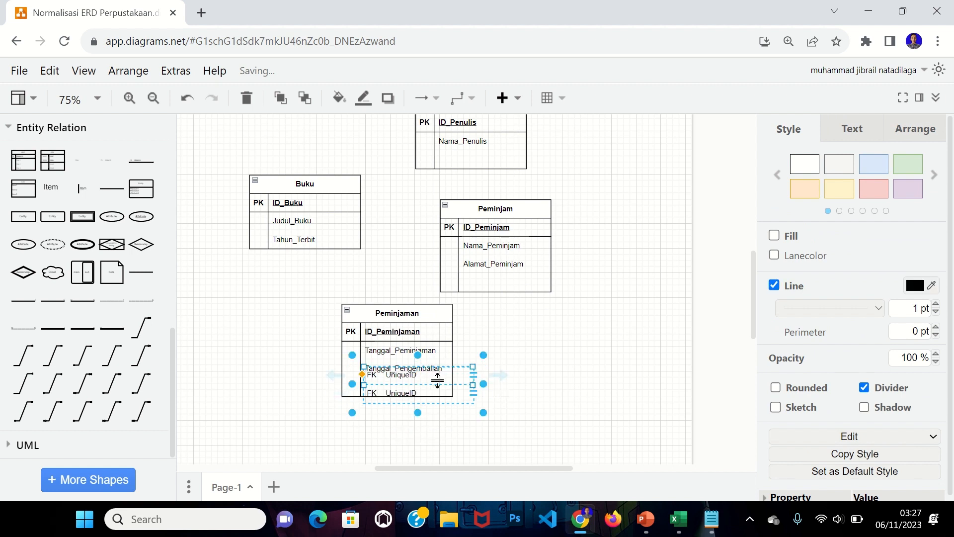
click(438, 429)
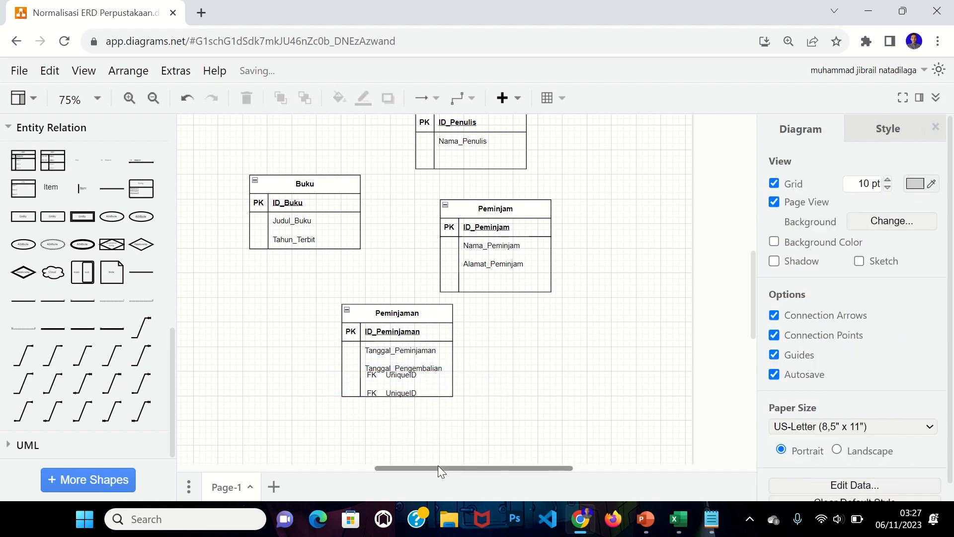
click(478, 396)
key(ctrl+z)
Move both FK rows into the Peminjaman table as table rows directly beneath Tanggal_Pengembalian
click(426, 384)
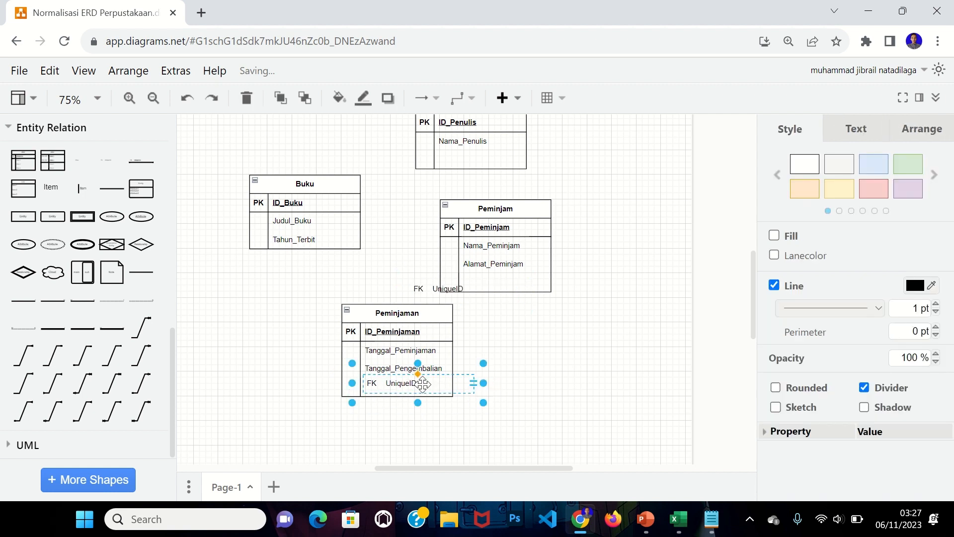
drag(426, 384, 401, 385)
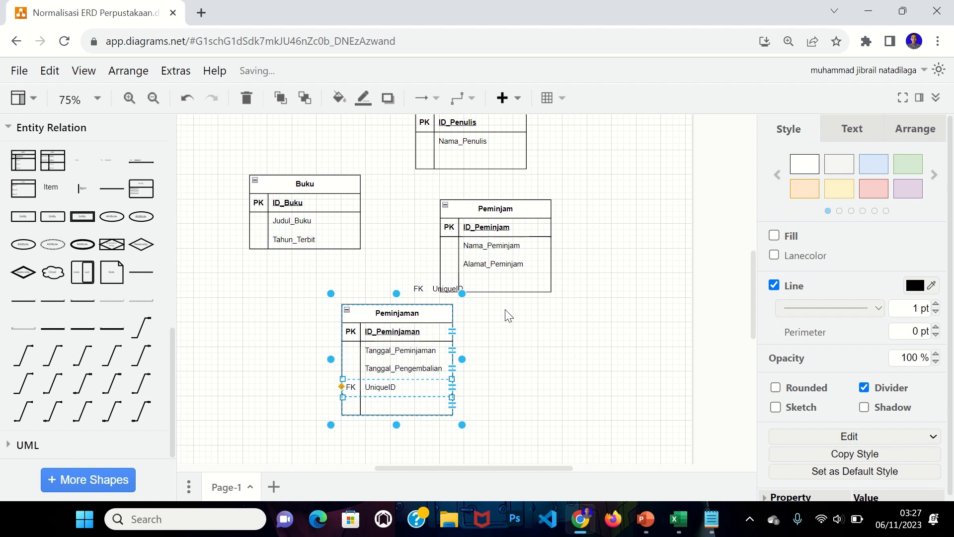
click(525, 389)
click(438, 288)
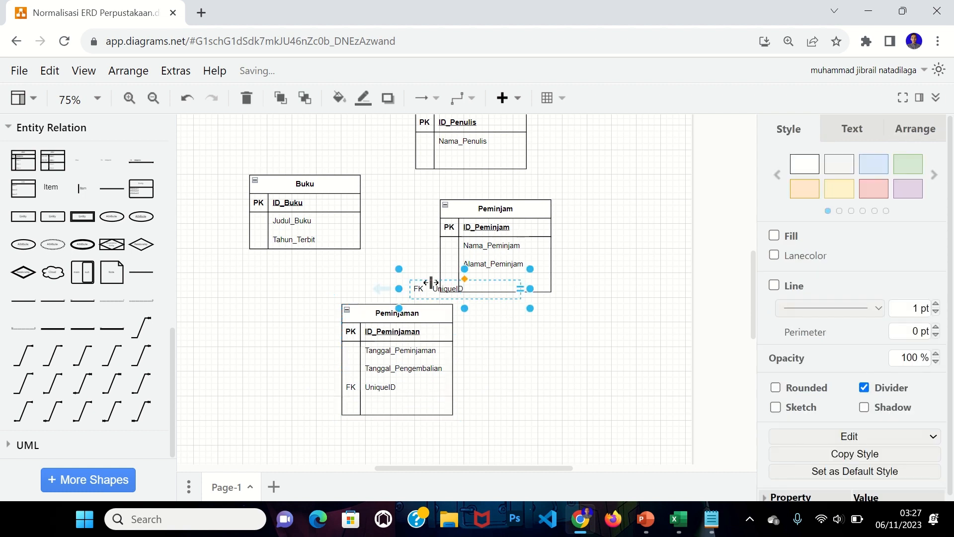
drag(402, 332, 379, 408)
drag(449, 276, 387, 395)
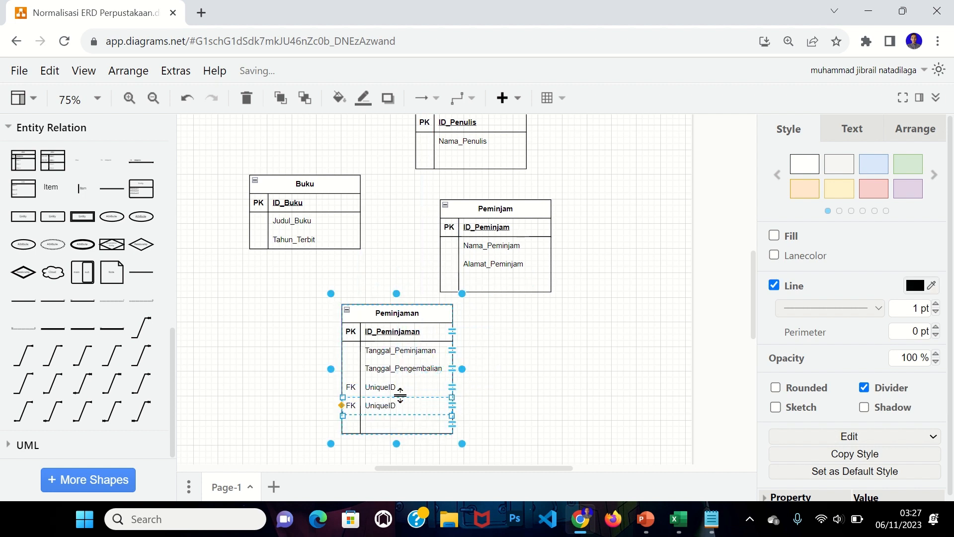
click(602, 380)
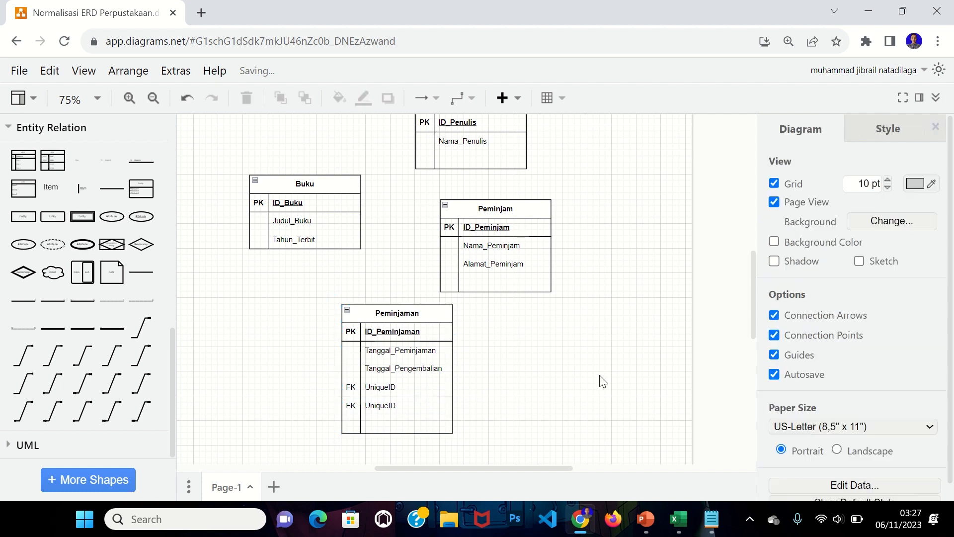
Name the Peminjaman table's two FK rows ID_Buku and ID_Peminjam
click(393, 386)
double_click(395, 389)
text(ID)
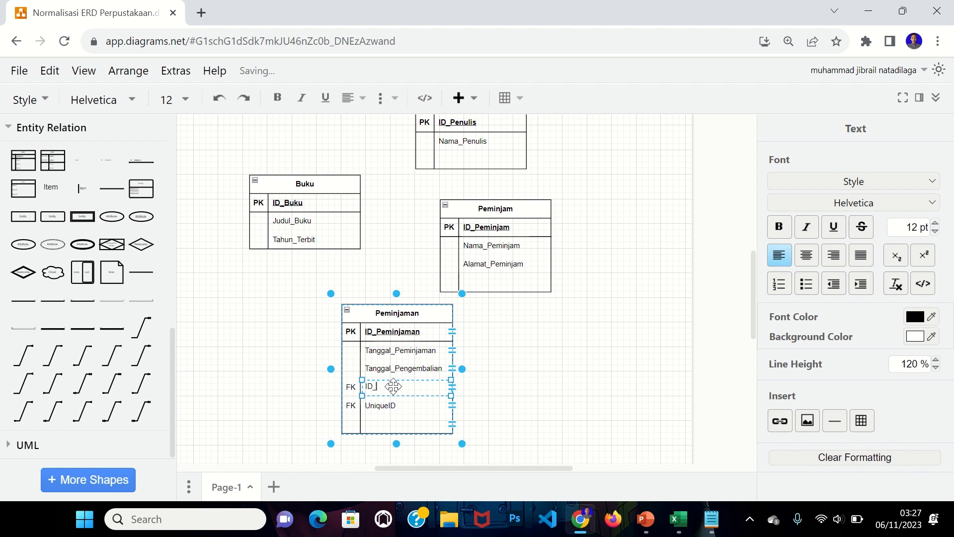
text(_Buku)
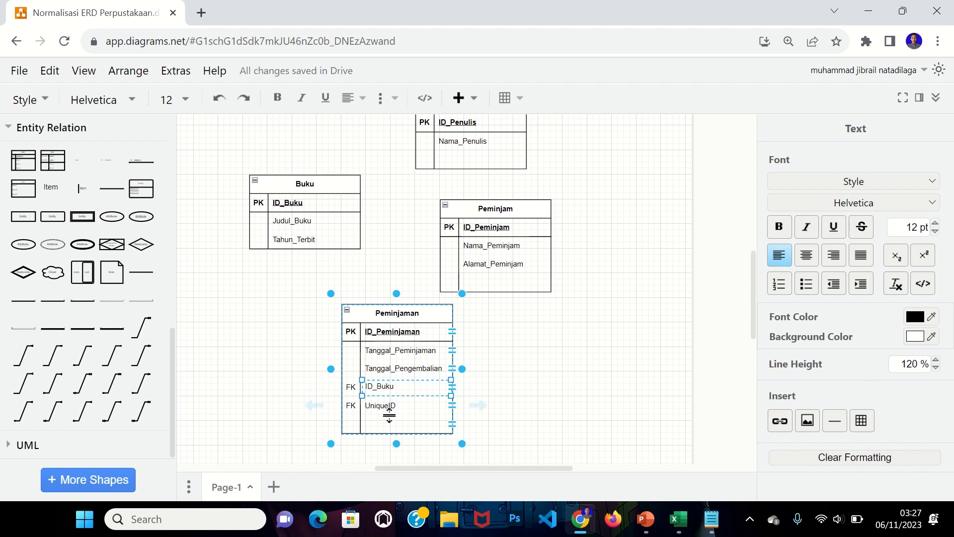
double_click(388, 407)
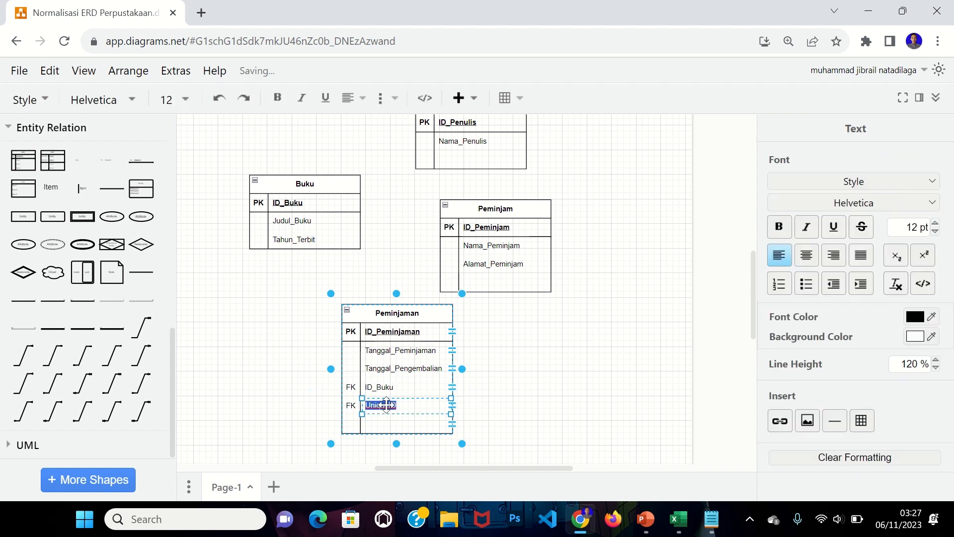
text(ID_Peminjam)
click(585, 386)
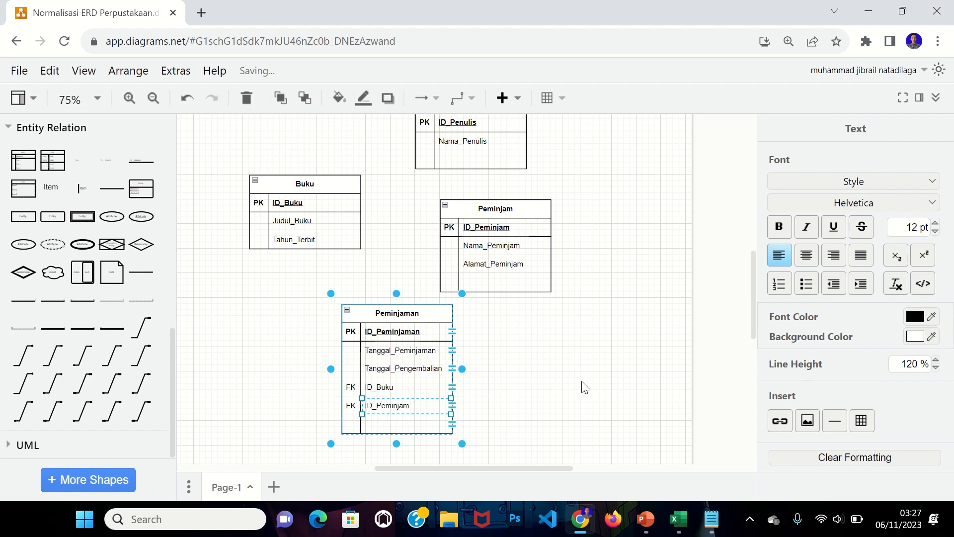
Insert a new entity table with a primary key row, check the Excel workbook, and place the table beside the Peminjaman table
mouse_move(110, 216)
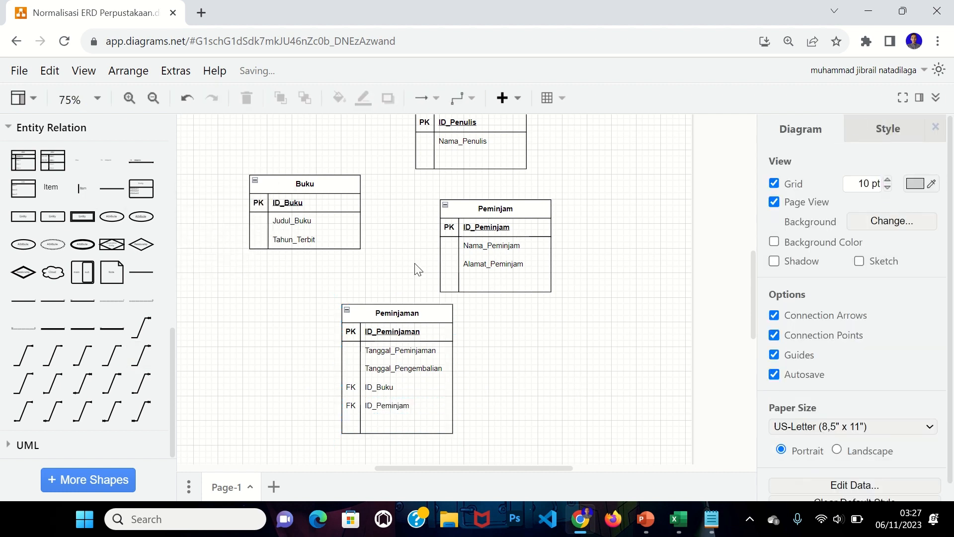
click(20, 167)
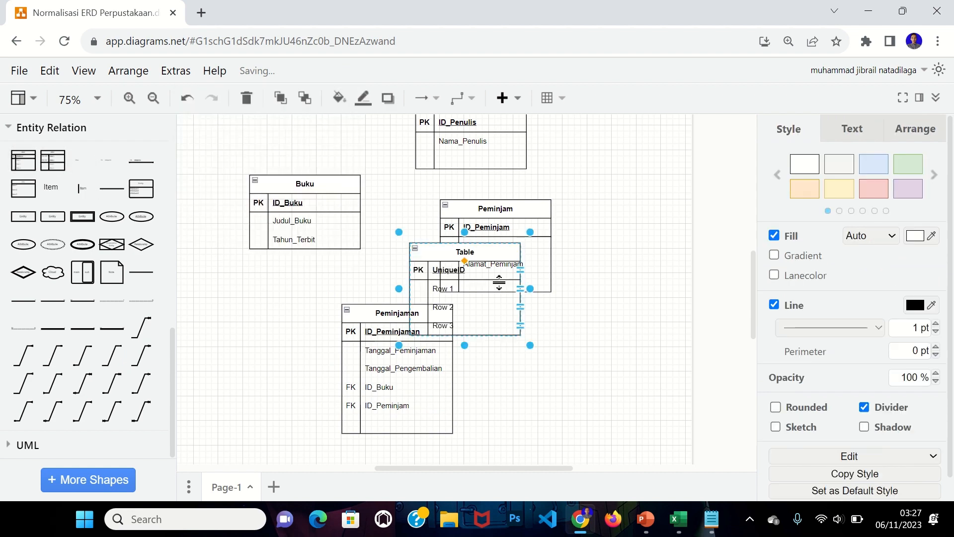
click(703, 517)
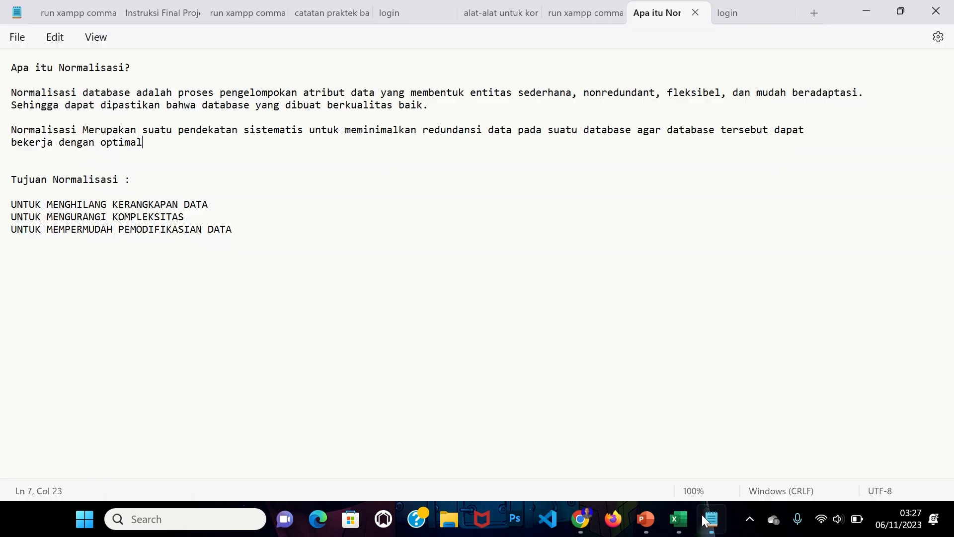
click(699, 515)
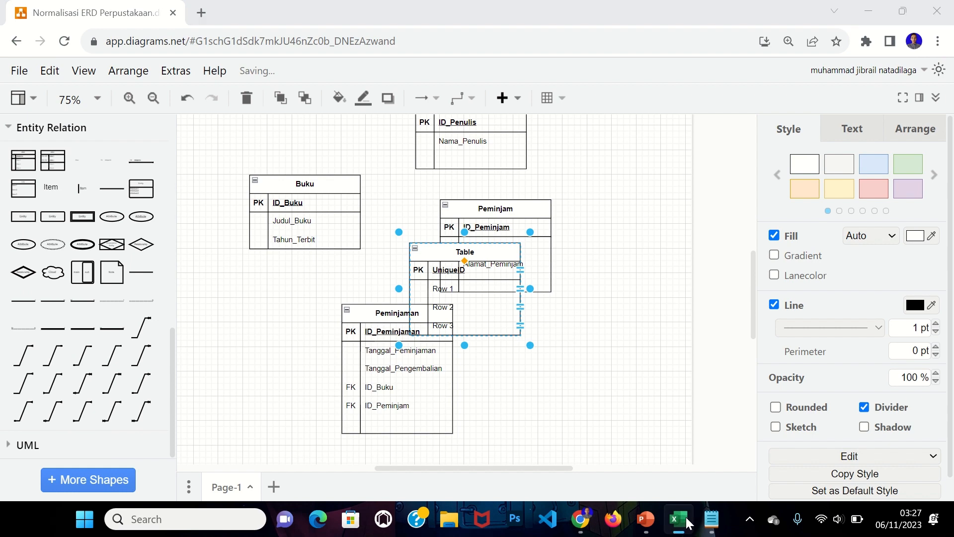
click(686, 516)
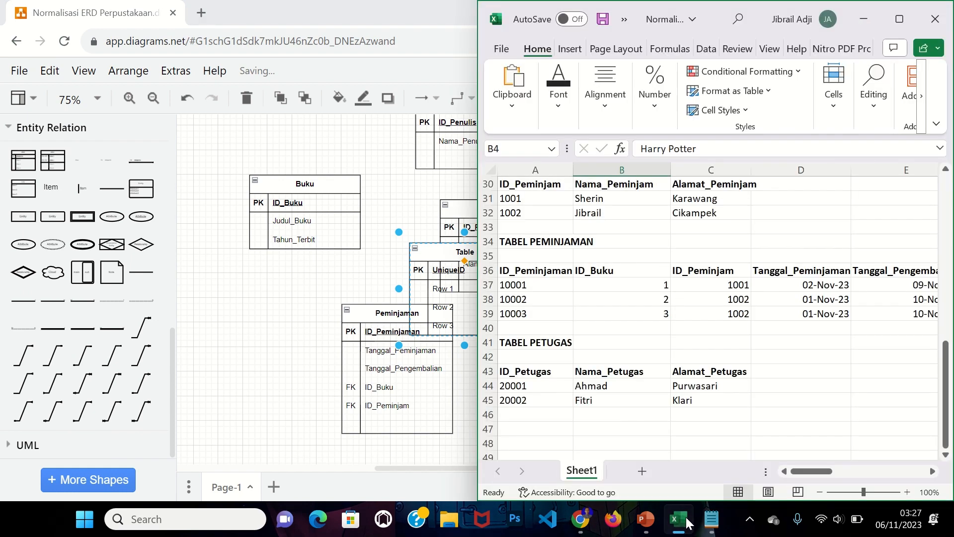
click(679, 519)
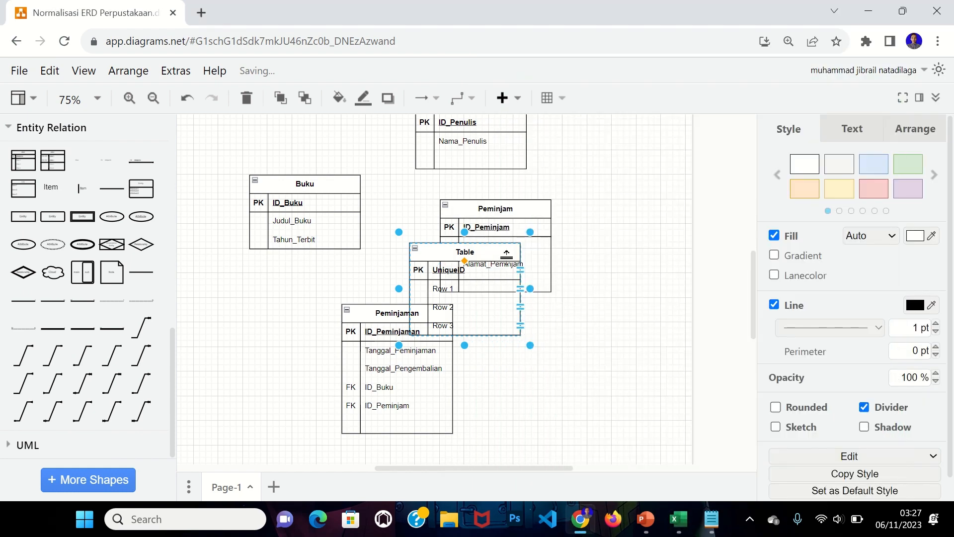
drag(504, 253, 601, 330)
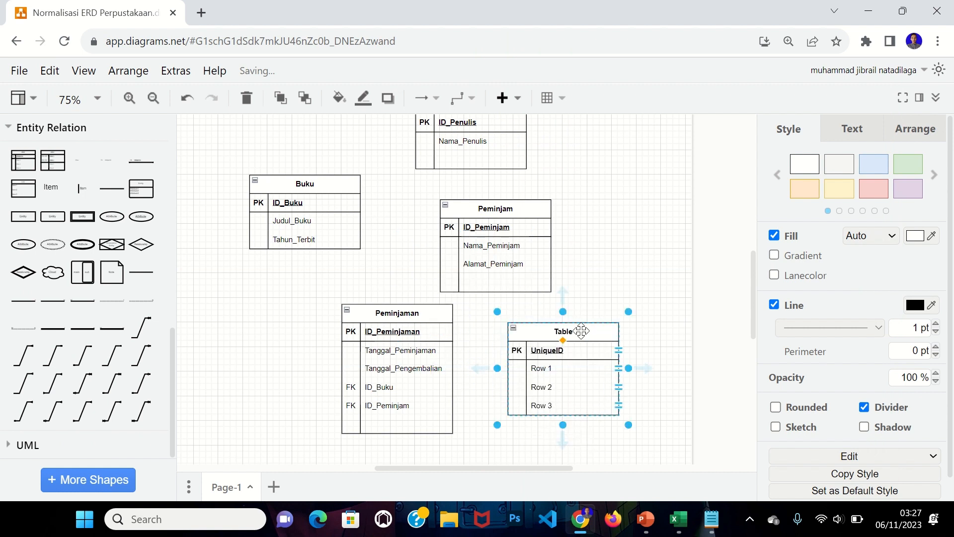
Title the new table Petugas and name its primary key ID_Petugas
double_click(581, 330)
text(Petu)
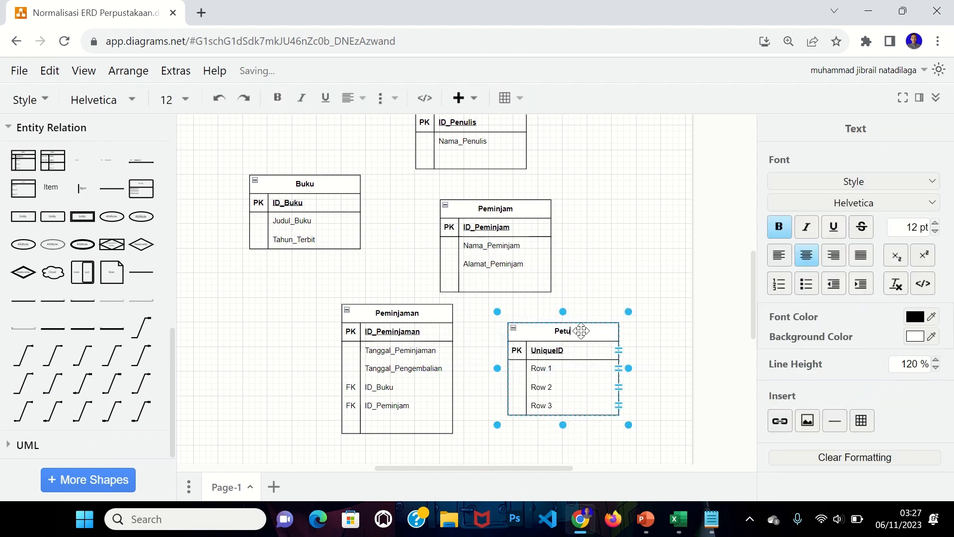
text(gas)
click(560, 351)
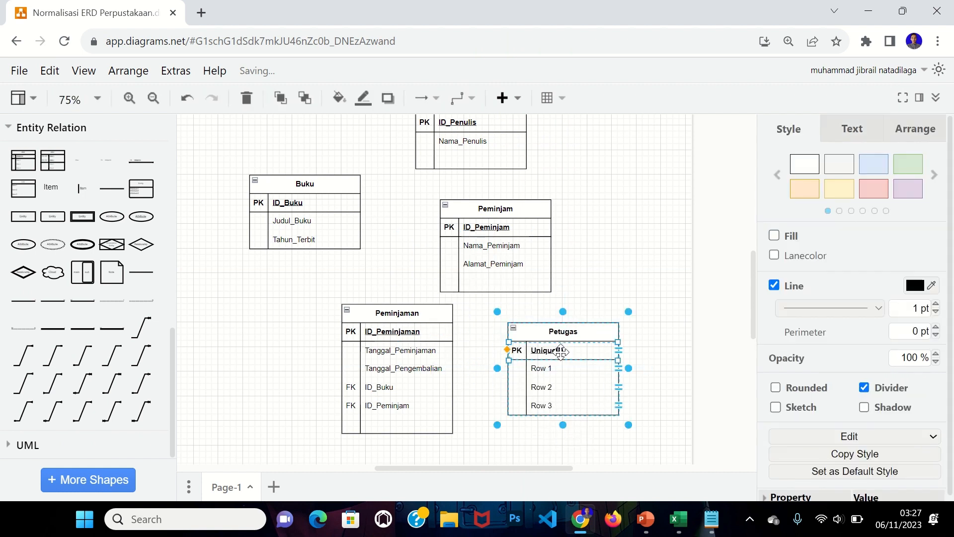
double_click(561, 350)
text(ID)
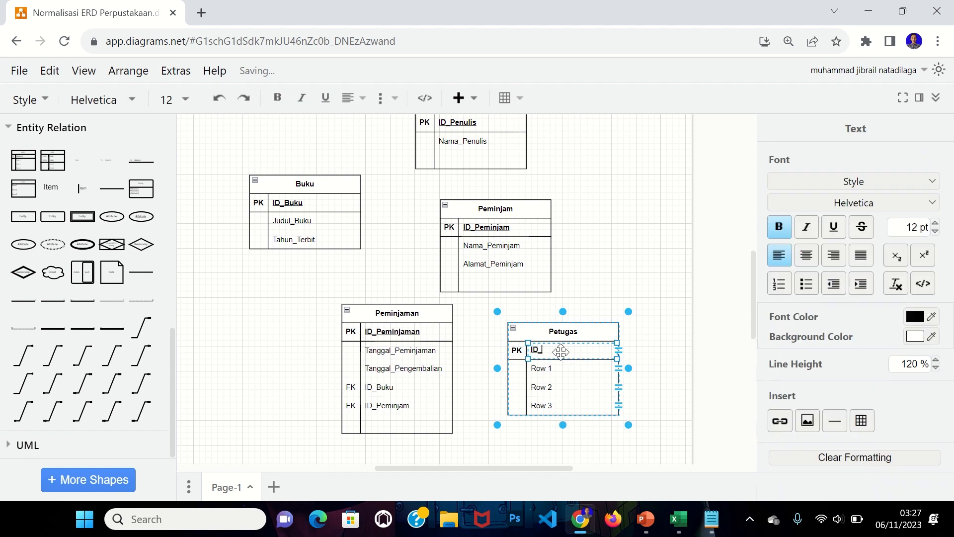
text(_Petugas)
Name the Petugas table's first plain row Nama_Petugas
click(562, 368)
double_click(562, 368)
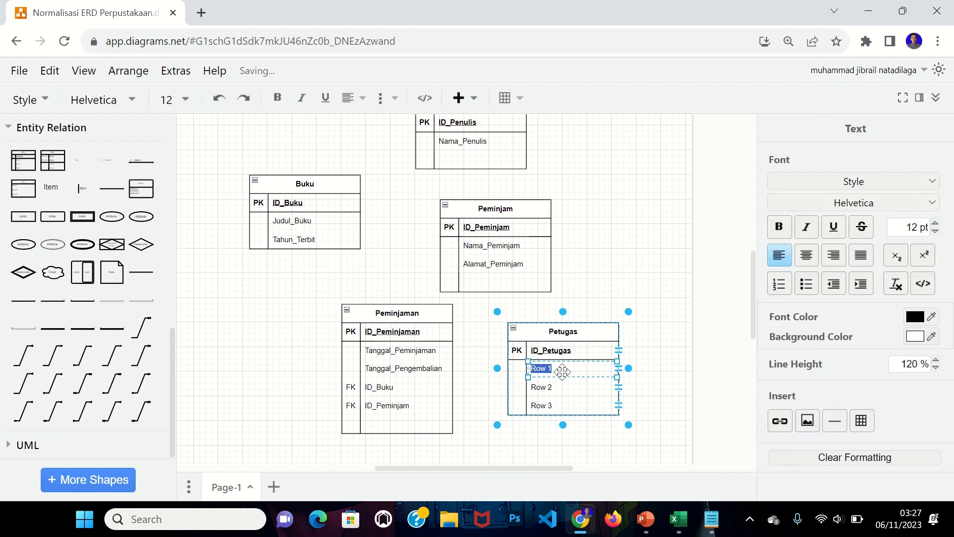
click(712, 517)
click(713, 519)
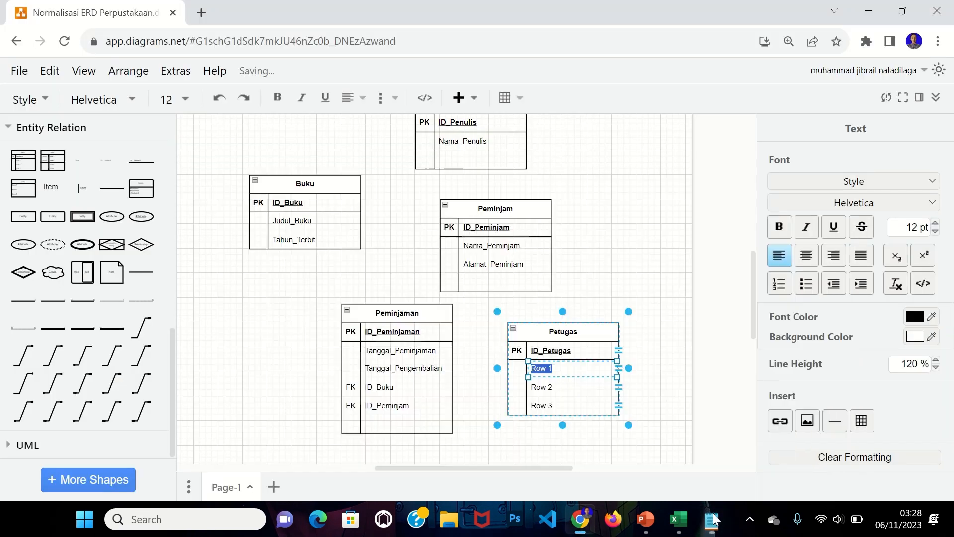
text(NA)
key(BackSpace)
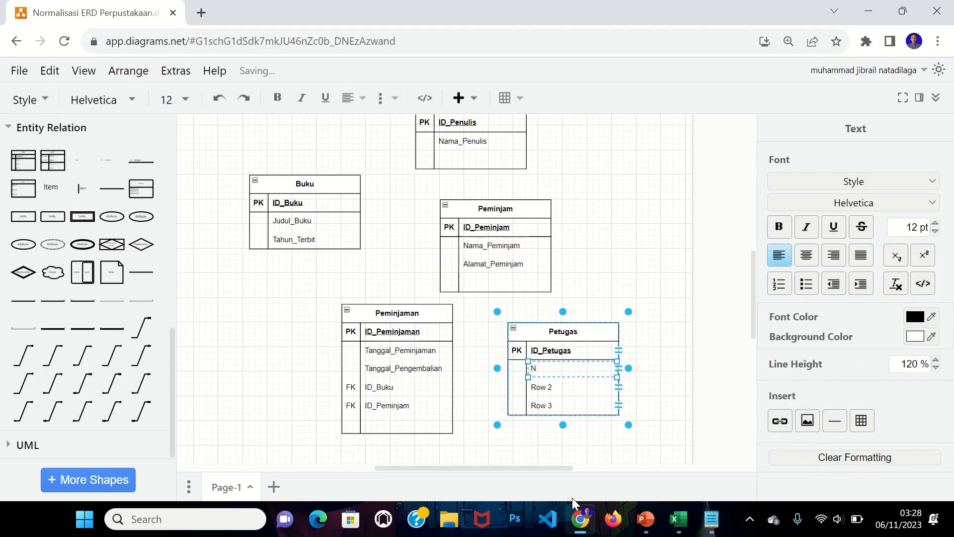
text(ama_Petugas)
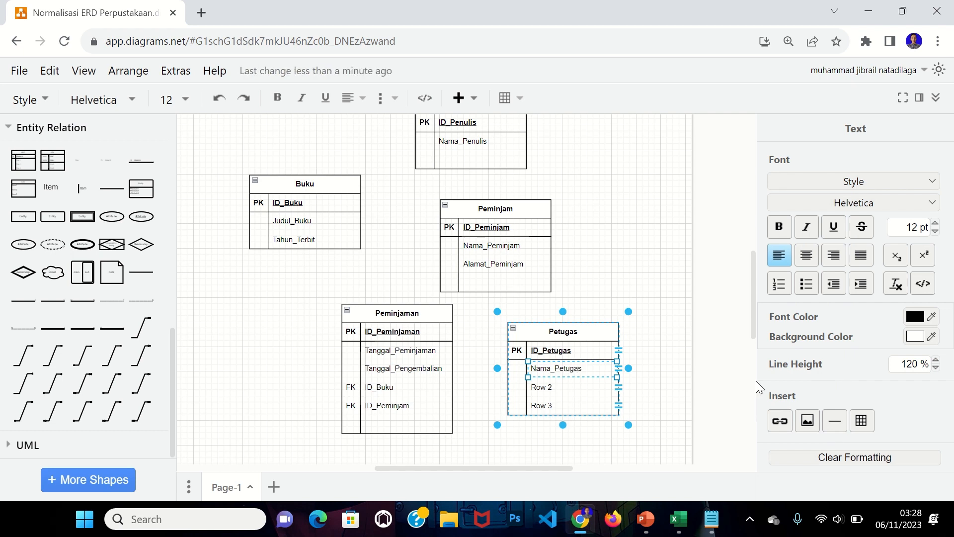
Name the Petugas table's second plain row Alamat_Petugas
double_click(559, 386)
text(A)
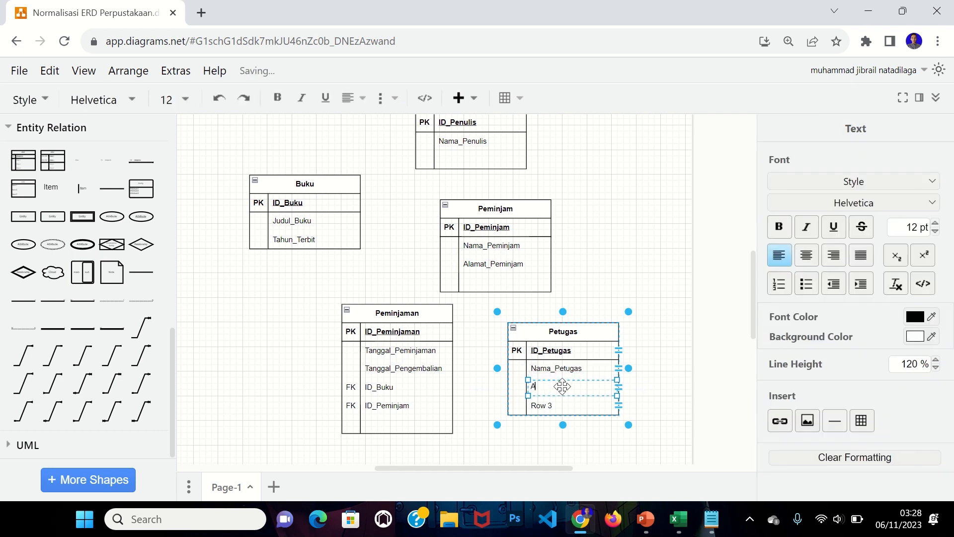
text(lamat_Petugas)
click(619, 266)
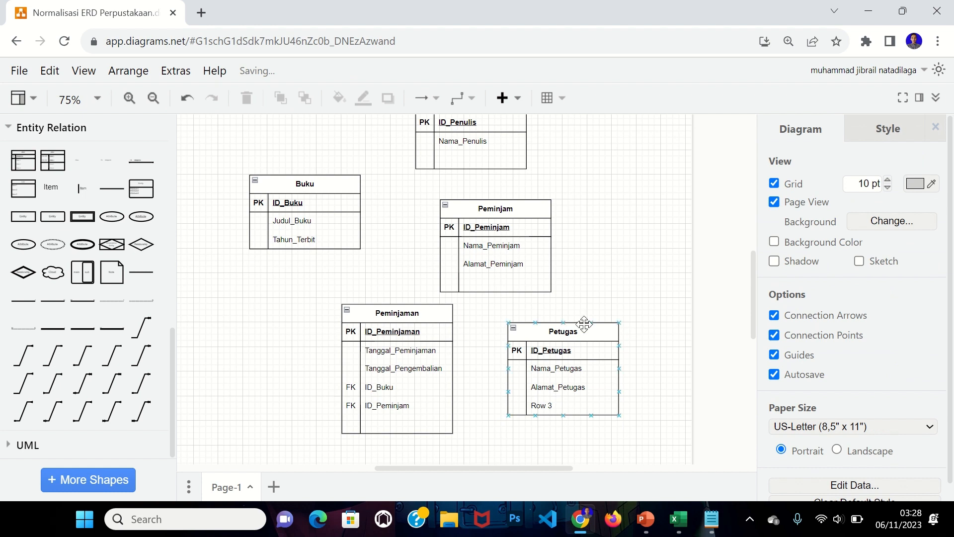
Move the Peminjam table further right, above the Petugas table, and shift the Buku table to the diagram's upper left
scroll(605, 273, up, 2)
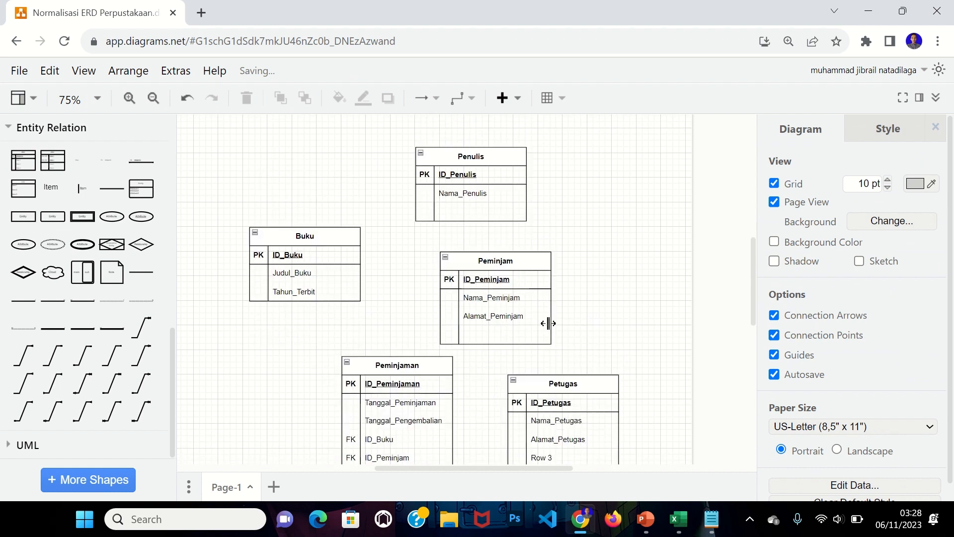
drag(523, 252, 634, 245)
click(325, 239)
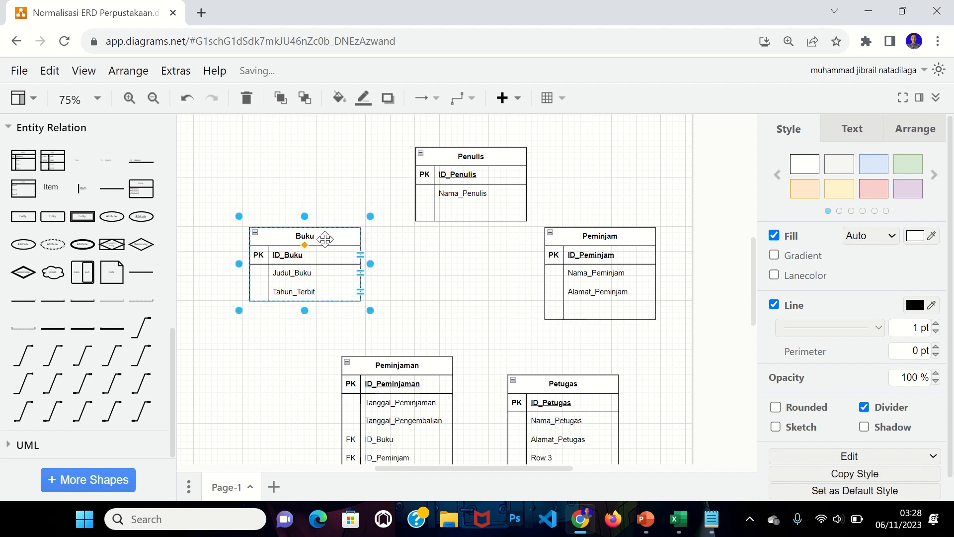
drag(326, 239, 246, 166)
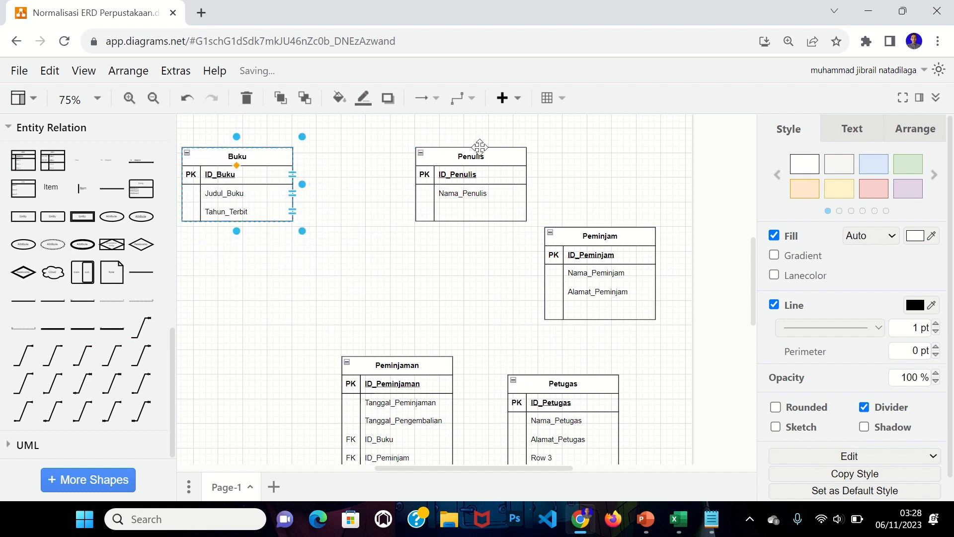
Arrange the Penulis and Buku tables in one row along the diagram's top, with Penulis left of Buku and a gap between them
drag(481, 151, 253, 269)
drag(249, 156, 376, 155)
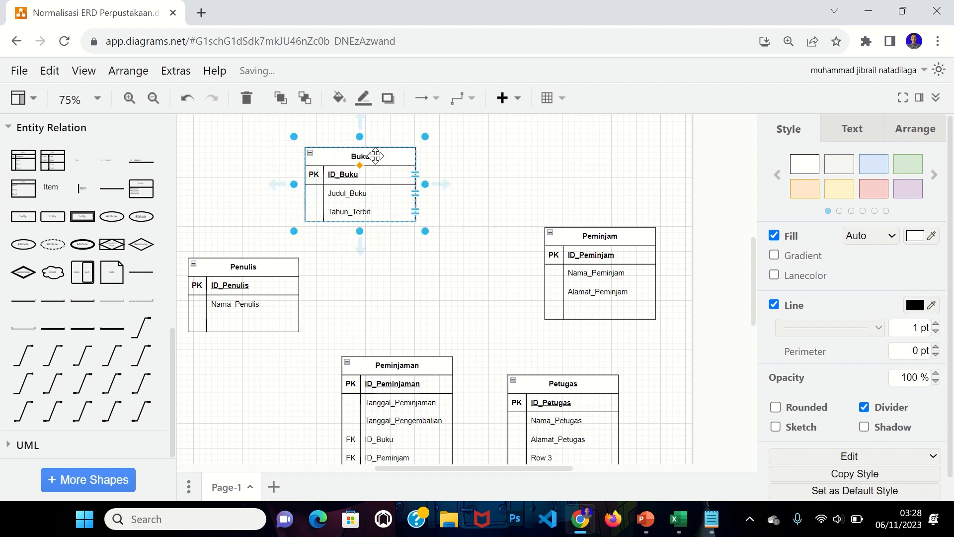
drag(265, 268, 244, 166)
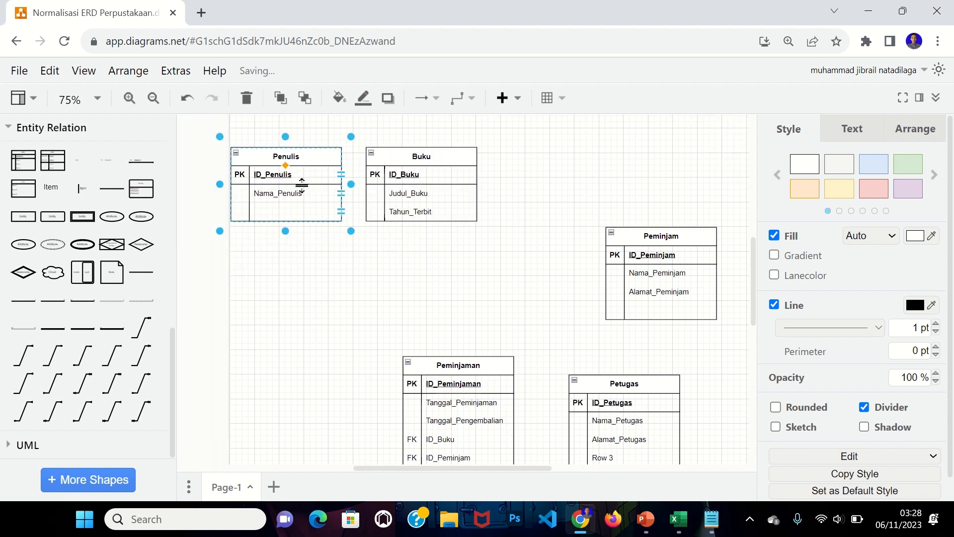
click(422, 154)
drag(422, 154, 447, 154)
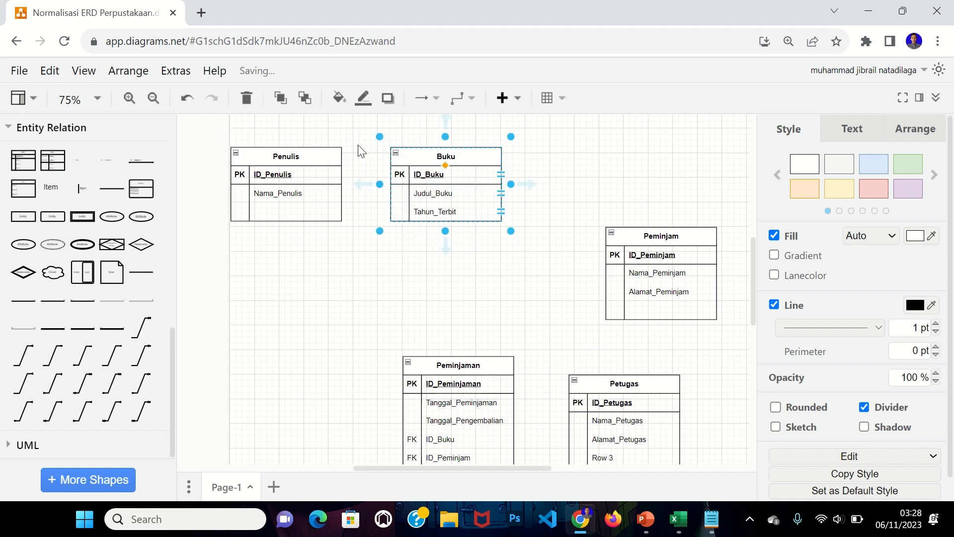
mouse_move(313, 148)
mouse_down()
mouse_move(327, 154)
mouse_move(304, 158)
mouse_move(321, 165)
mouse_move(315, 157)
mouse_up()
key(ctrl+z)
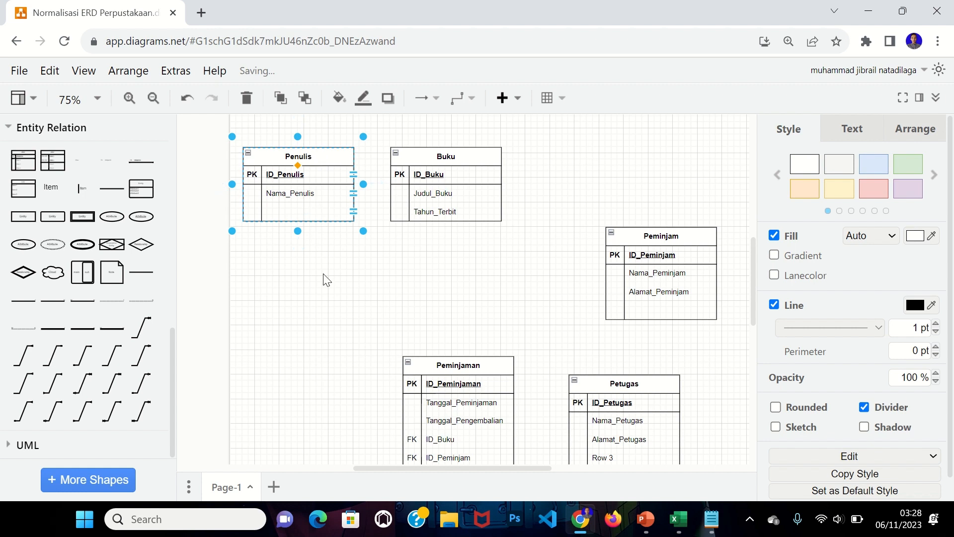
click(283, 336)
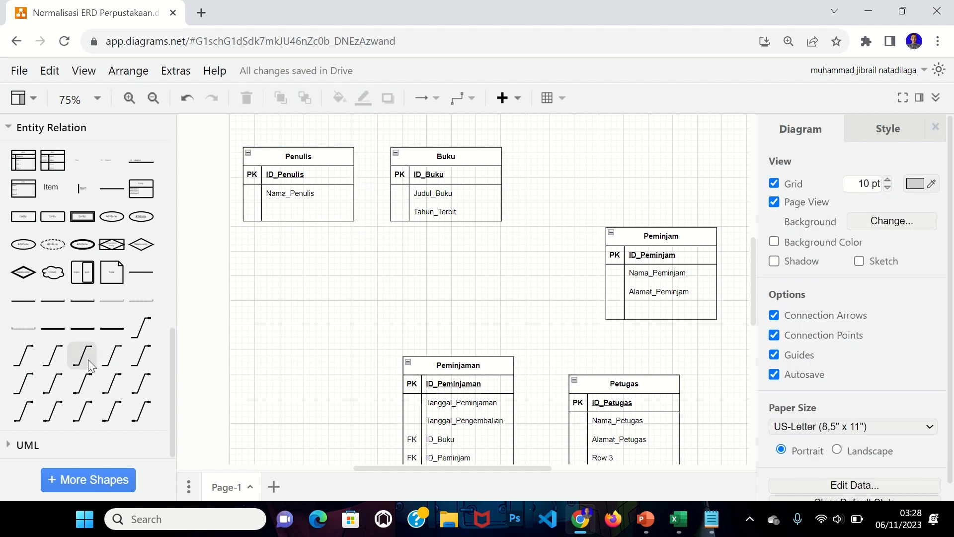
Preview the entity relation connectors to find a suitable relationship line for the tables
mouse_move(88, 359)
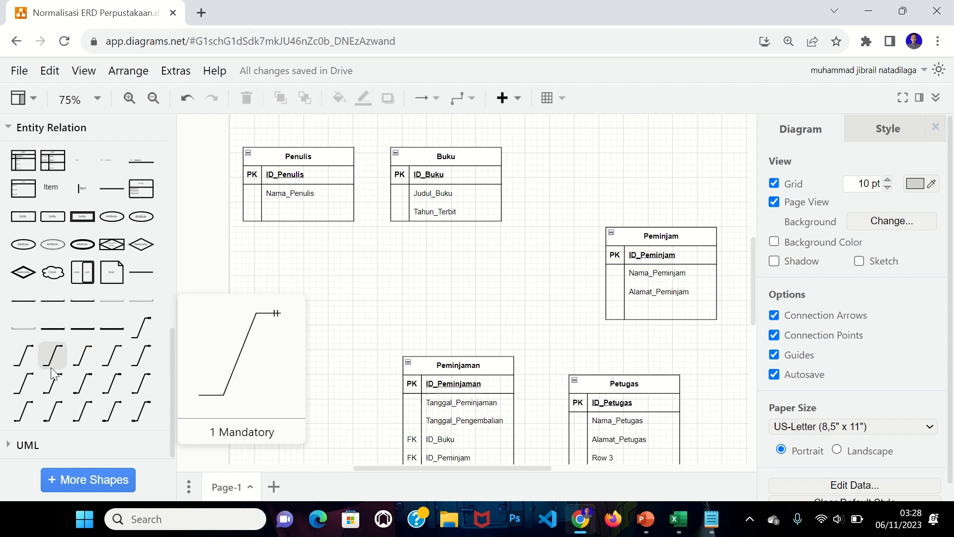